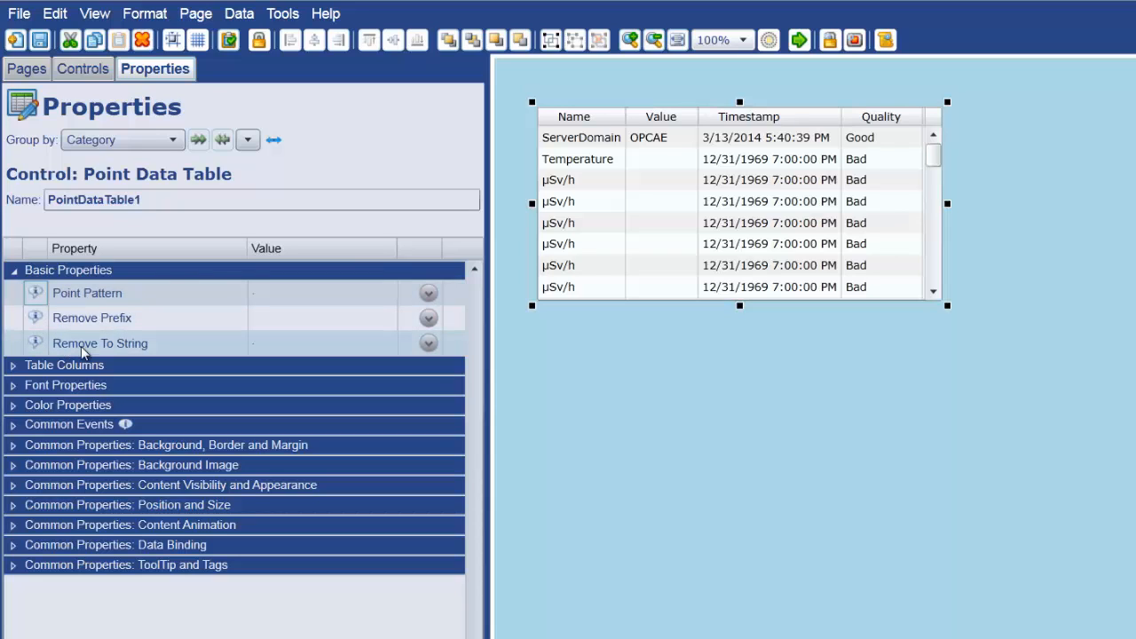
- Set the Point Pattern of the point data table to DataPid
click(278, 292)
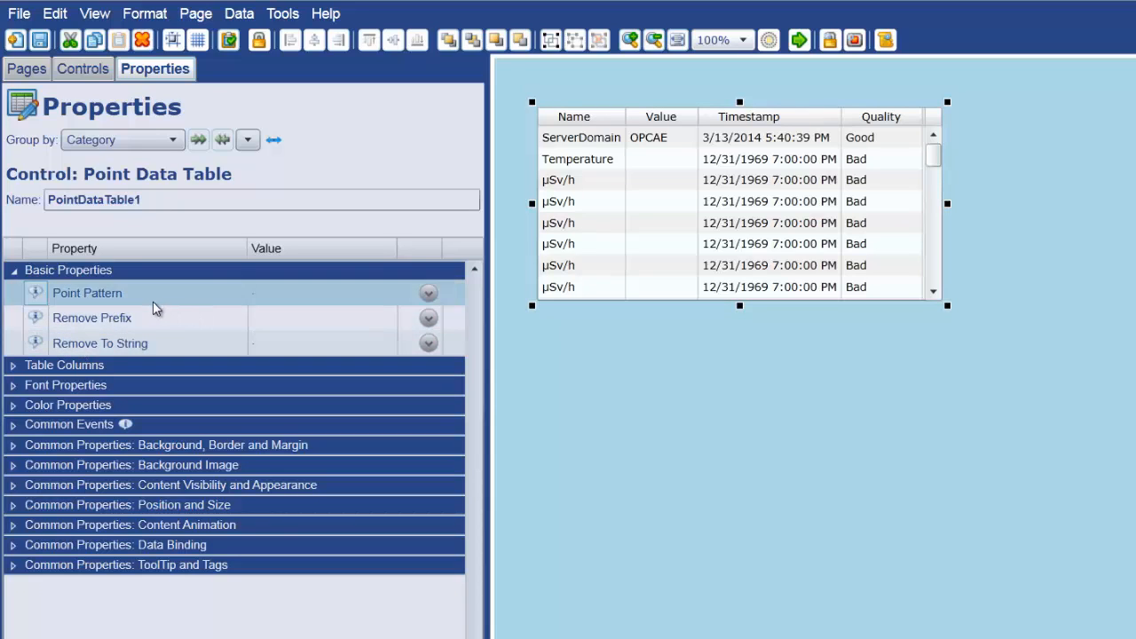
click(294, 292)
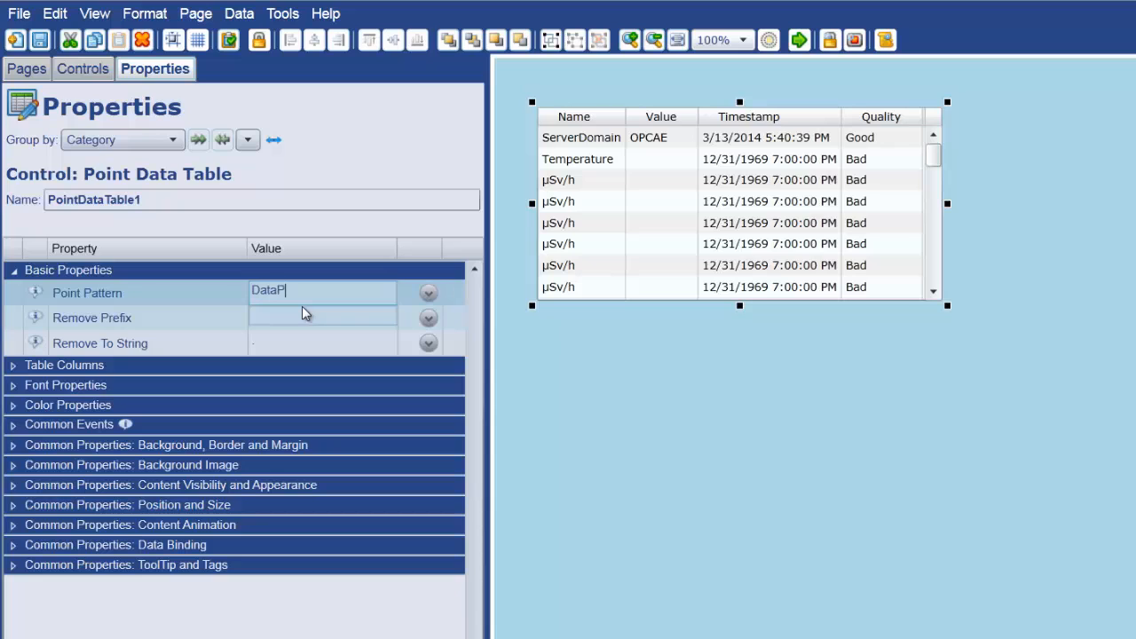
click(303, 313)
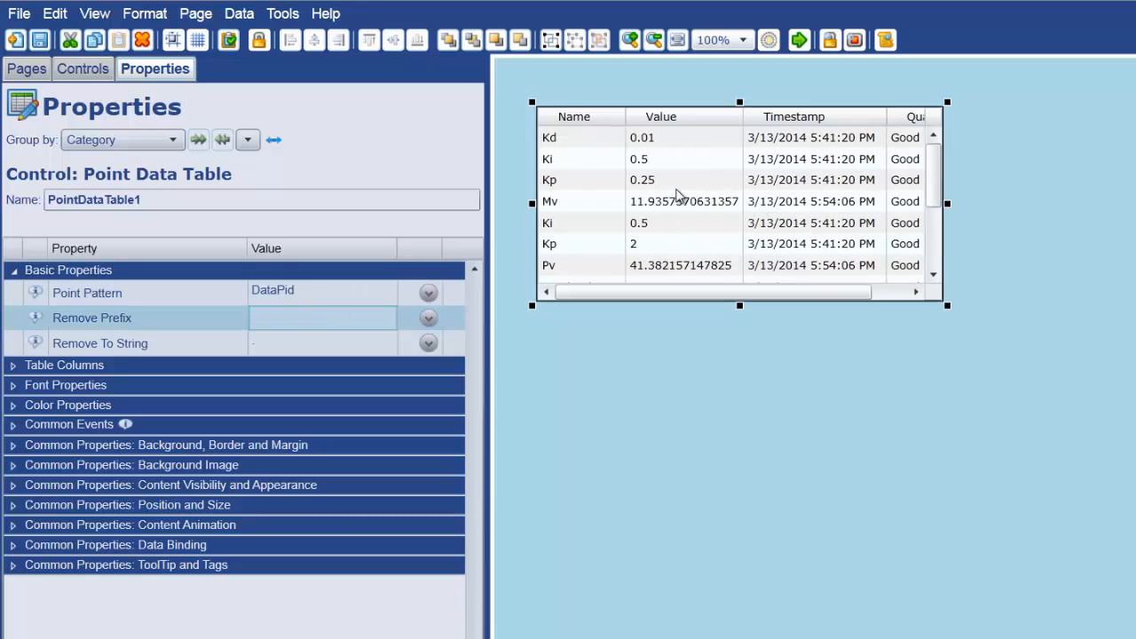
- Switch the point data table's Point Pattern to DataSim
click(344, 292)
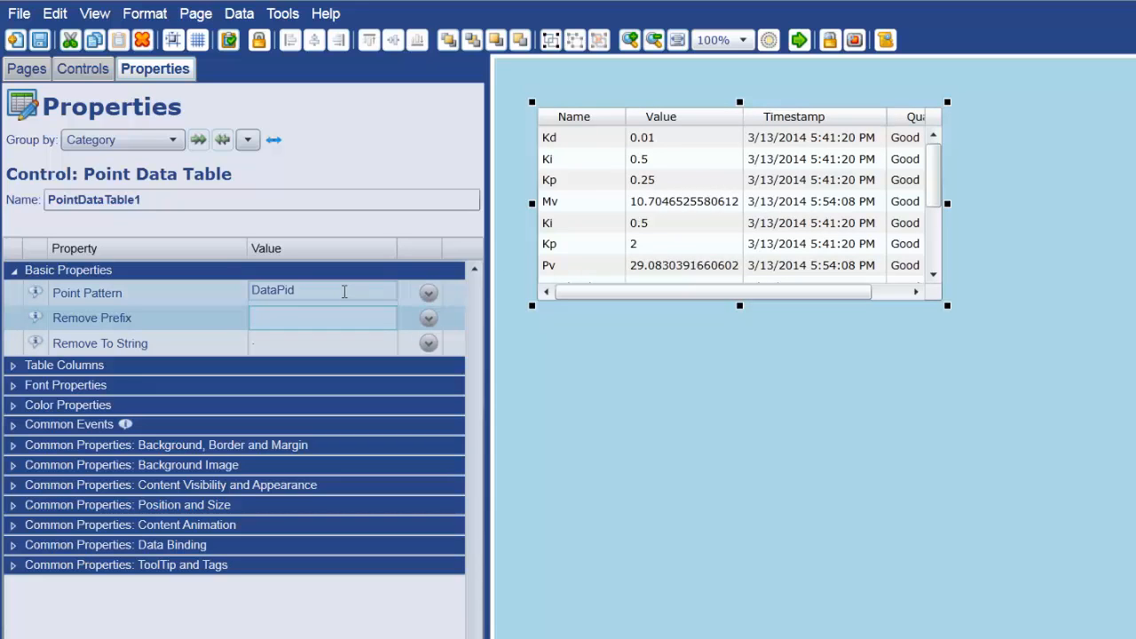
text(DataSim)
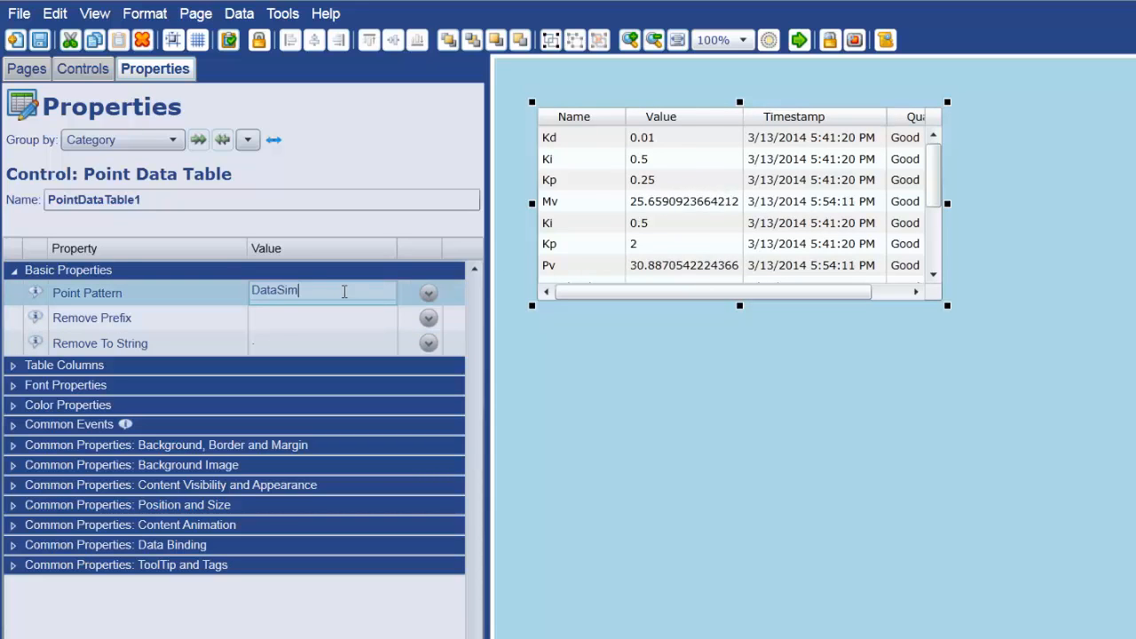
key(Tab)
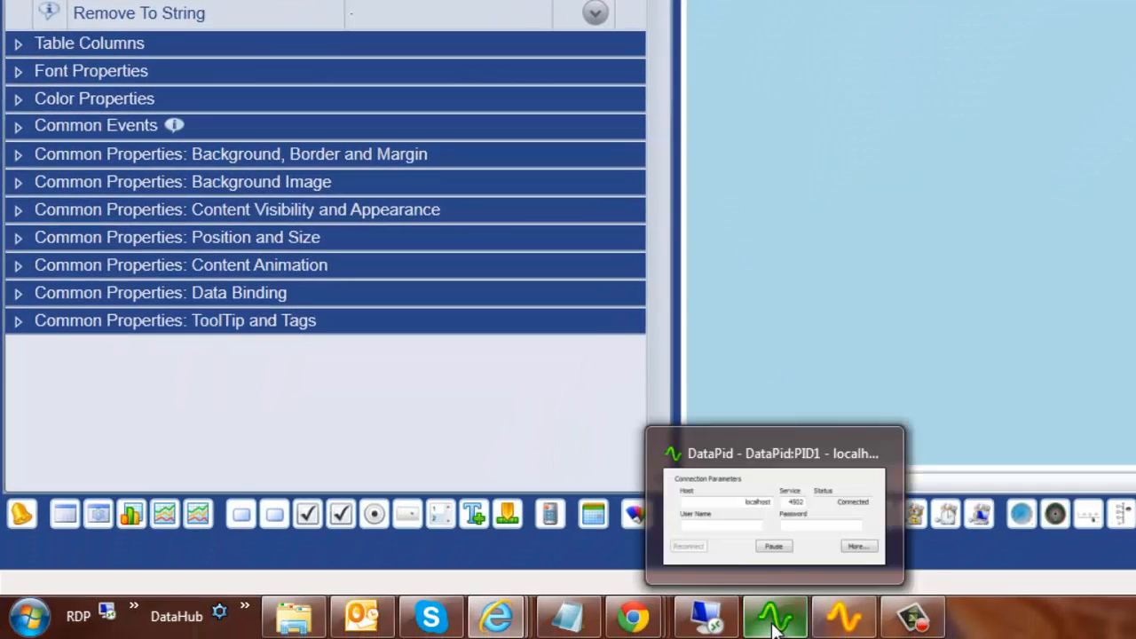
mouse_move(852, 627)
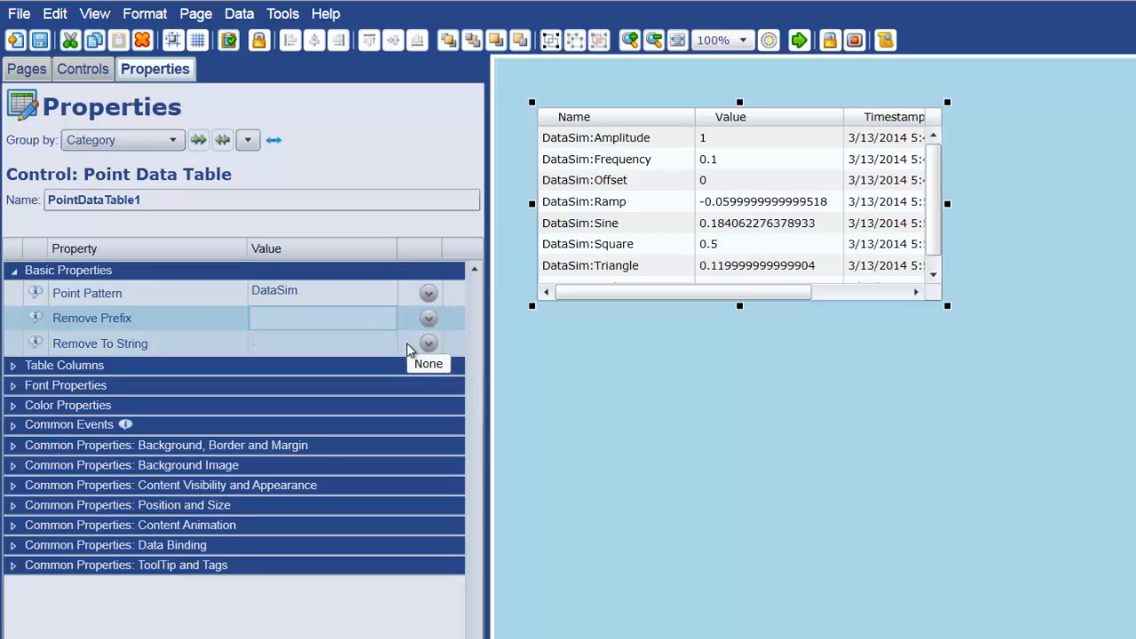
- Try Data as the table's Remove Prefix value and clear that value again
text(Data)
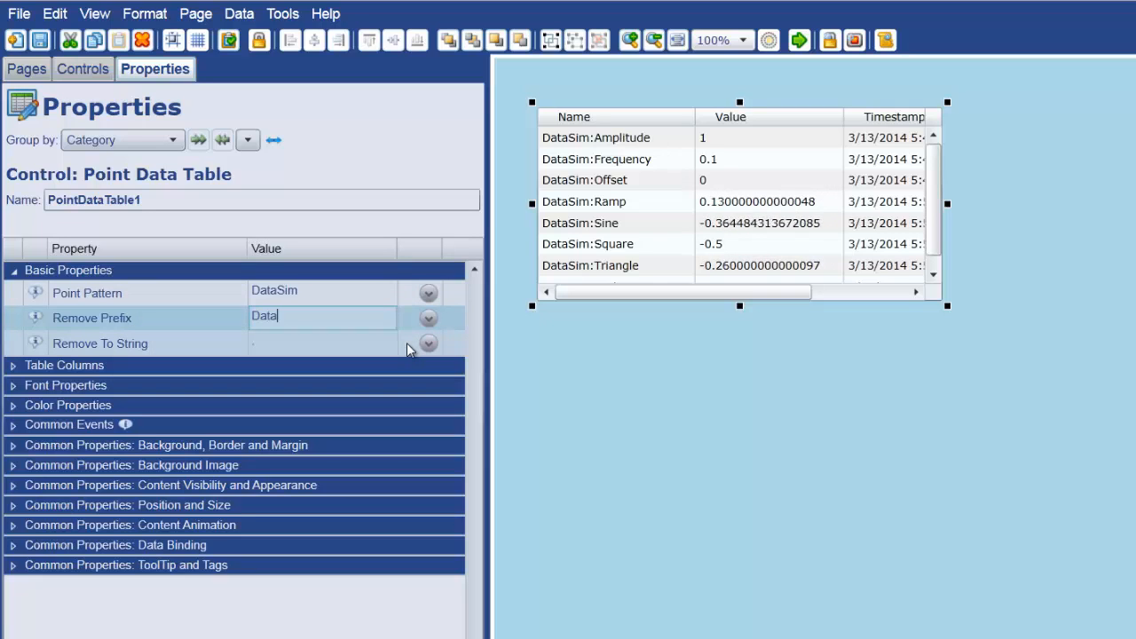
key(Tab)
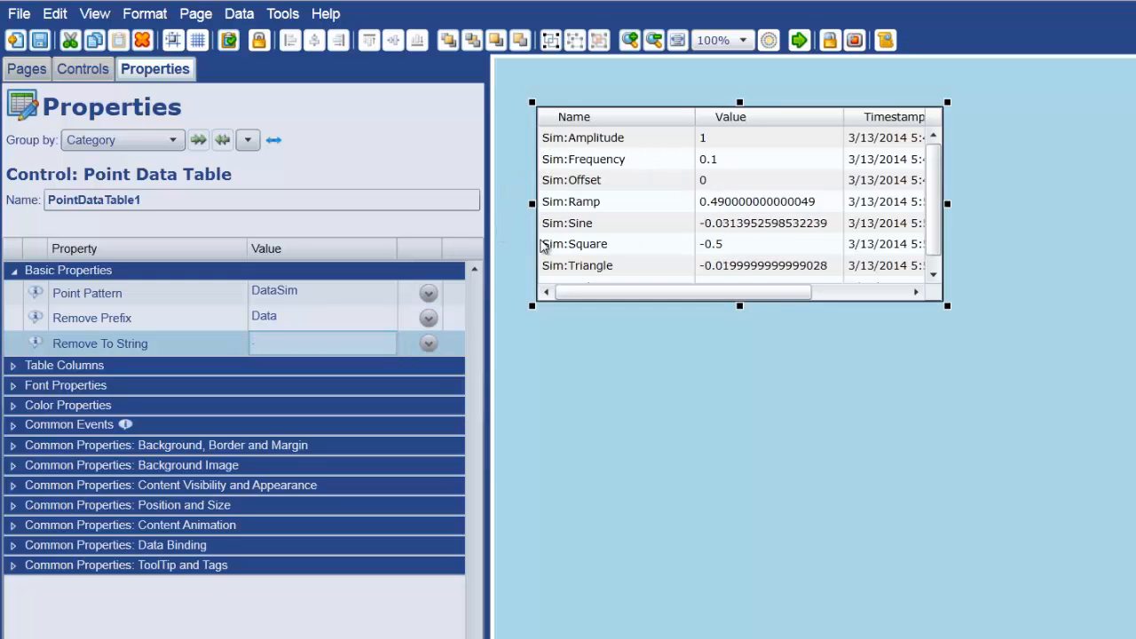
click(350, 320)
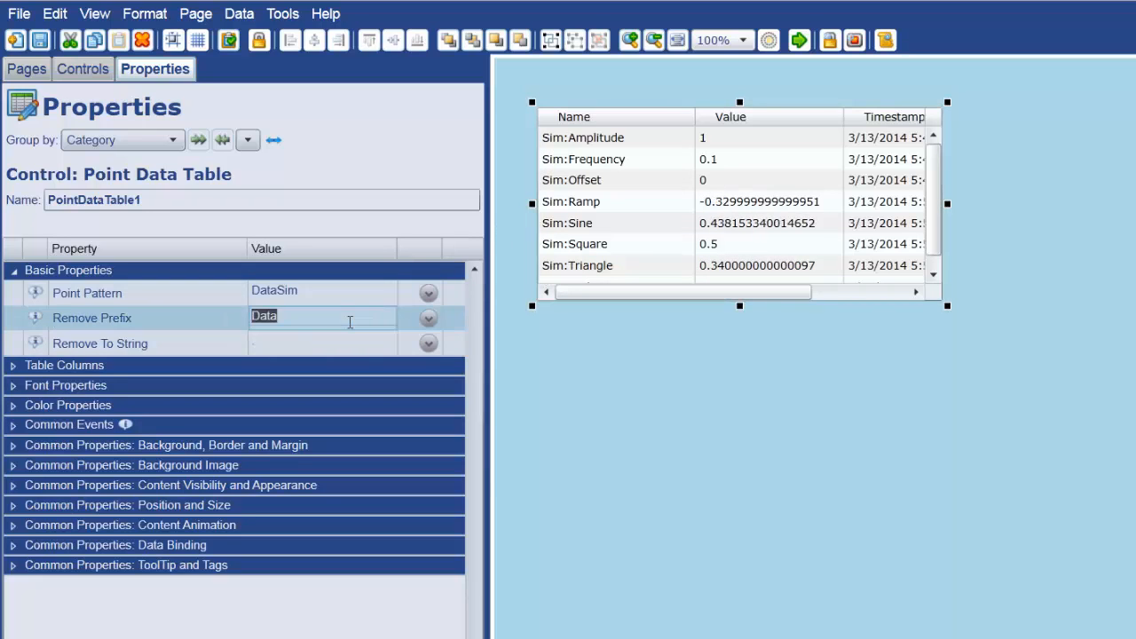
key(BackSpace)
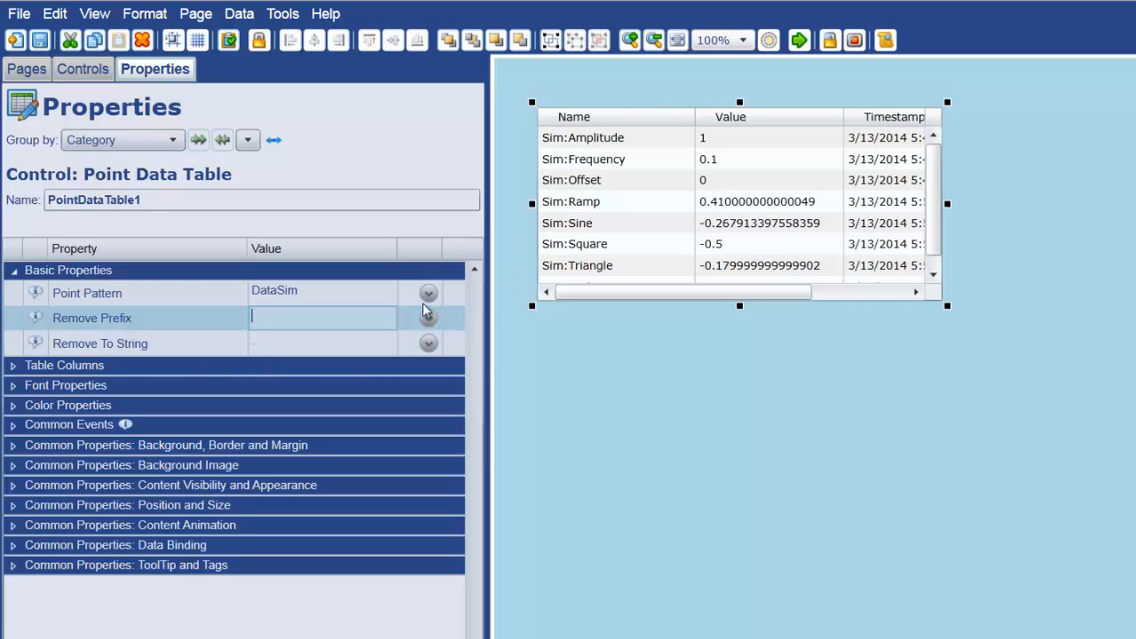
key(Tab)
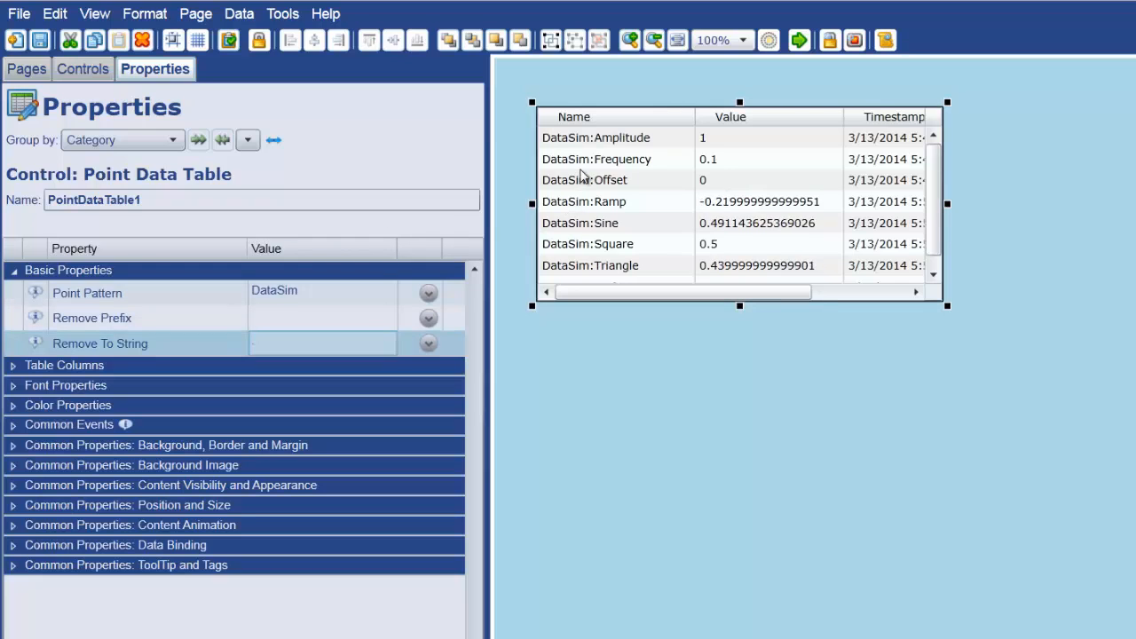
- Set the table's Point Pattern to DataPid and empty its Remove To String value
click(276, 298)
text(Da)
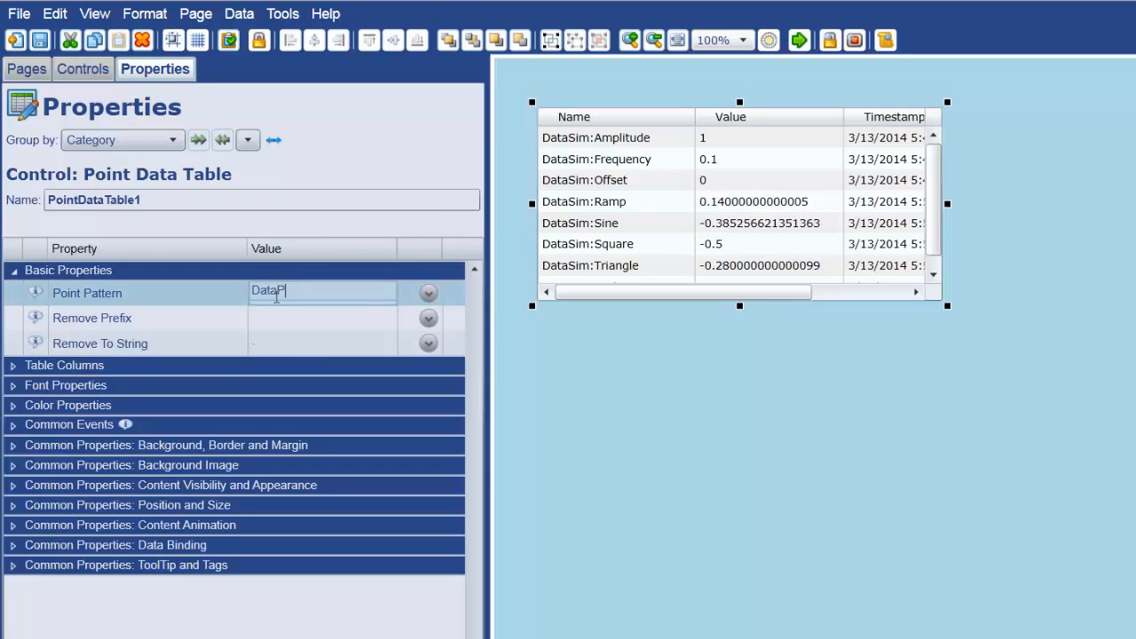
key(Tab)
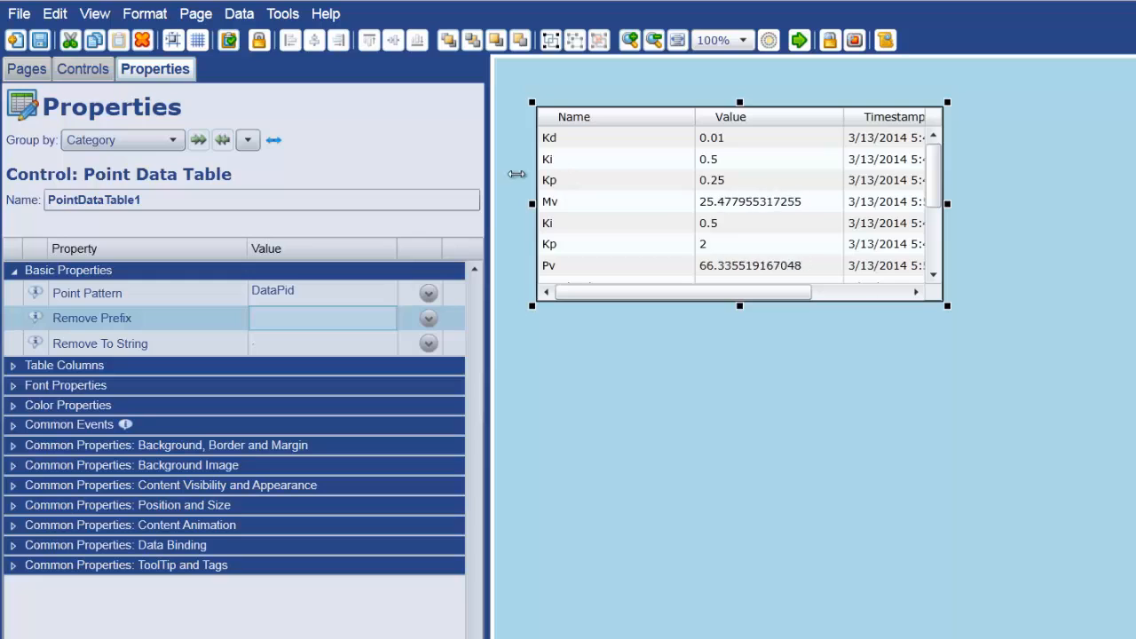
click(317, 344)
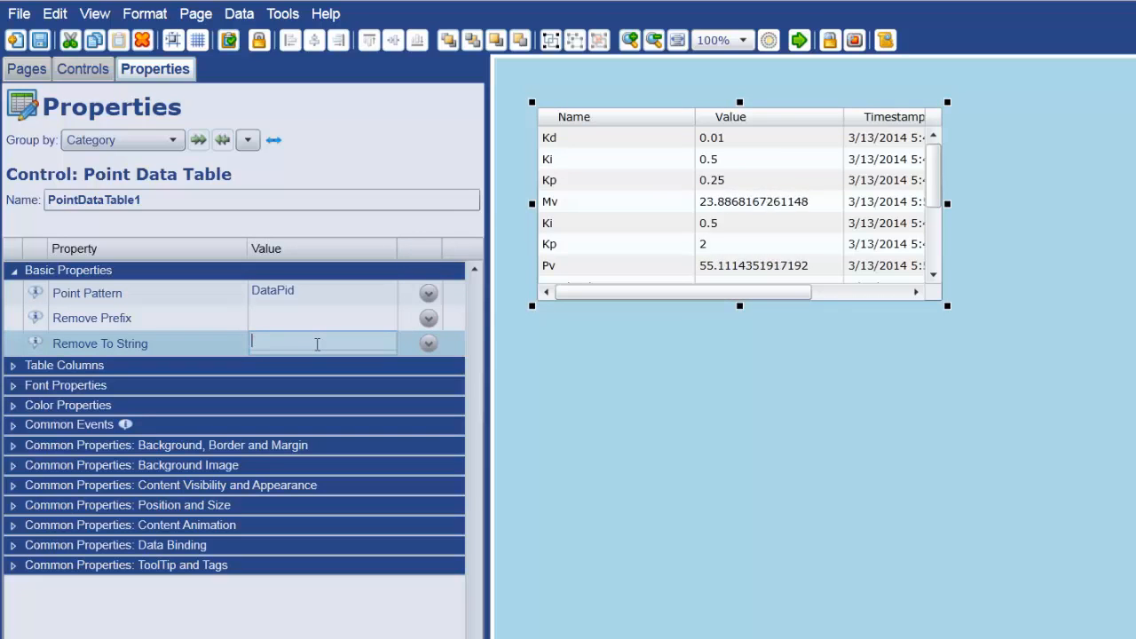
key(Return)
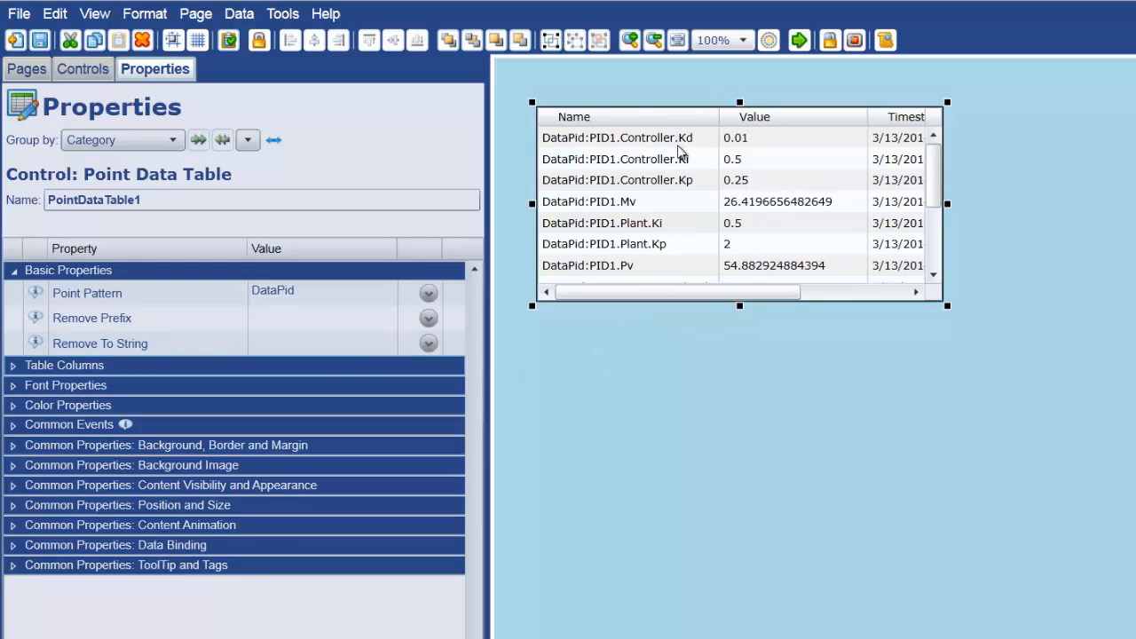
- Set the table's Remove To String value to a colon (:) and its Point Pattern to DataSim
click(331, 342)
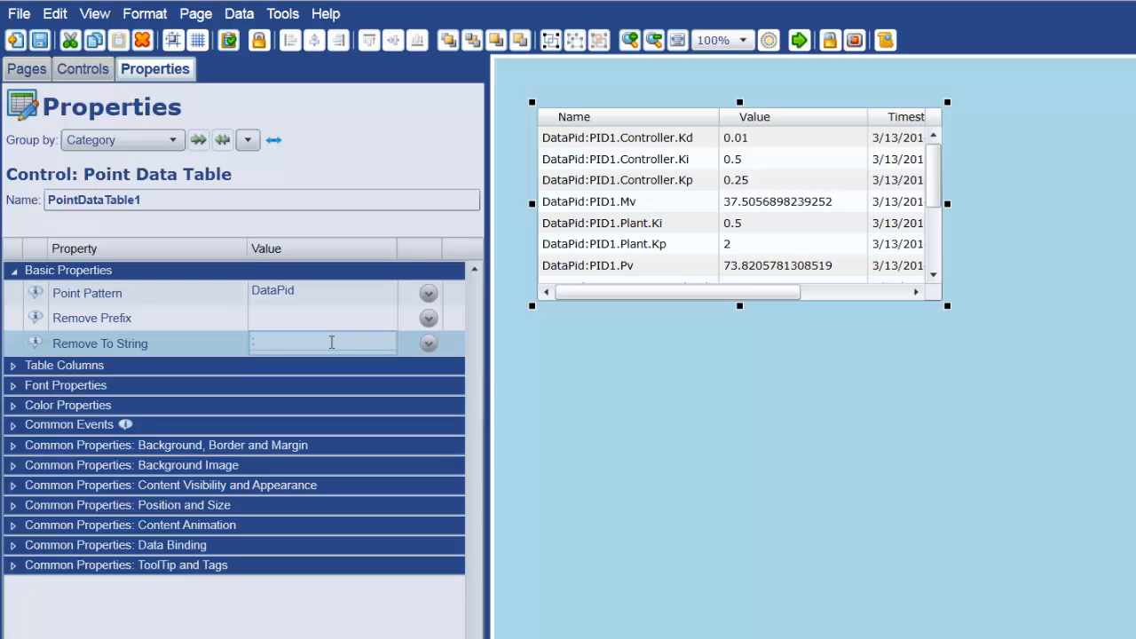
text(:)
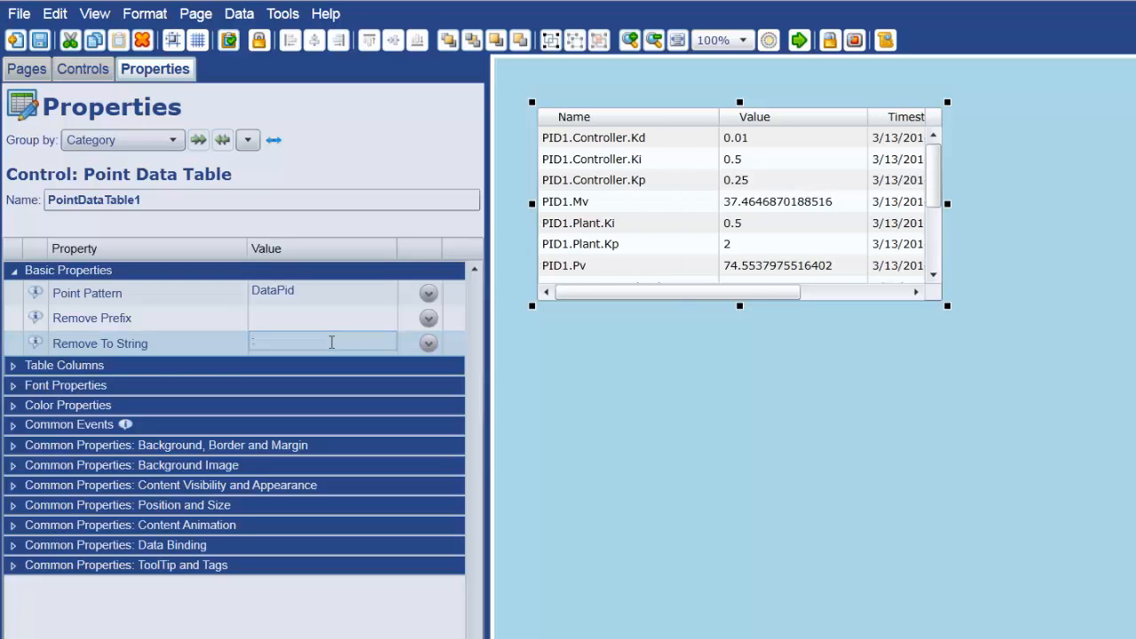
click(334, 290)
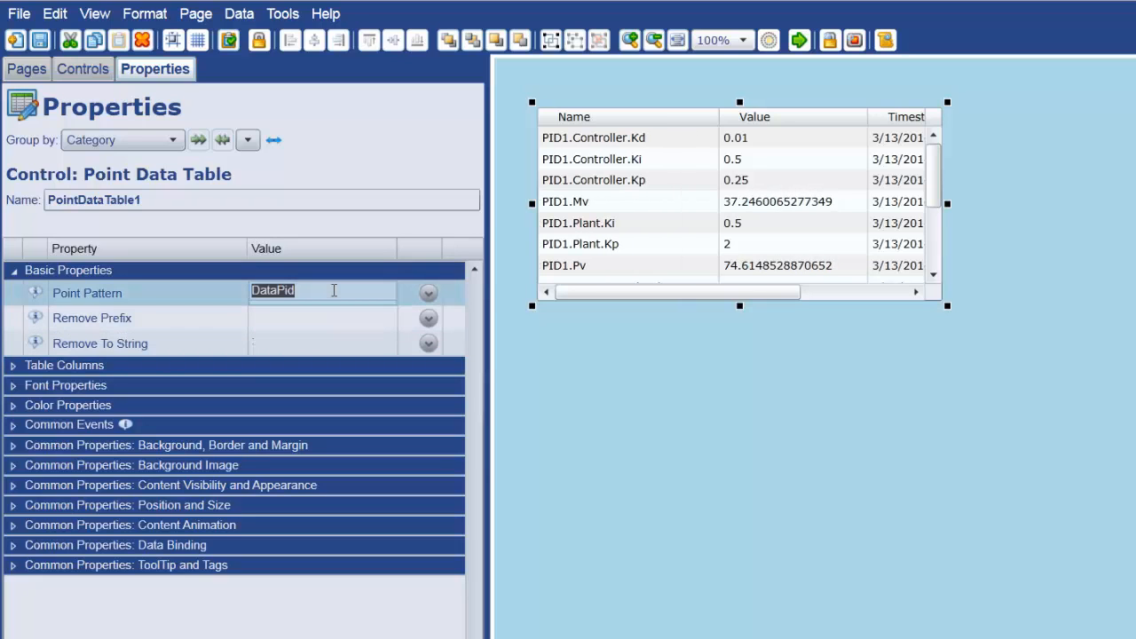
text(Da)
key(Tab)
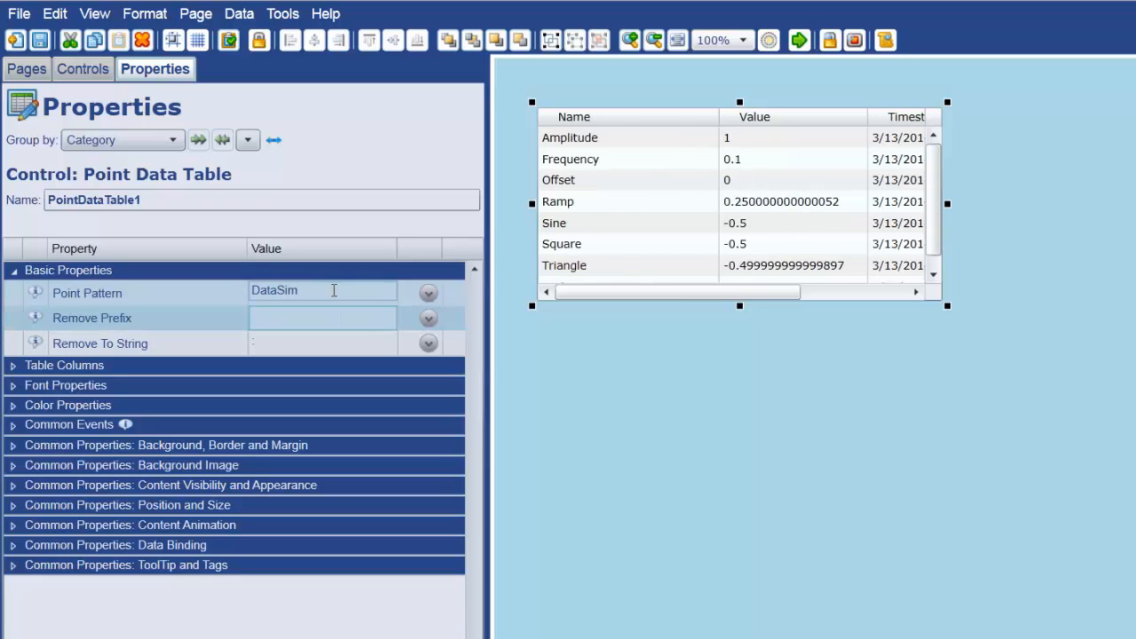
- Set the table's Point Pattern to DataPid and its Remove To String value to a period (.)
click(334, 291)
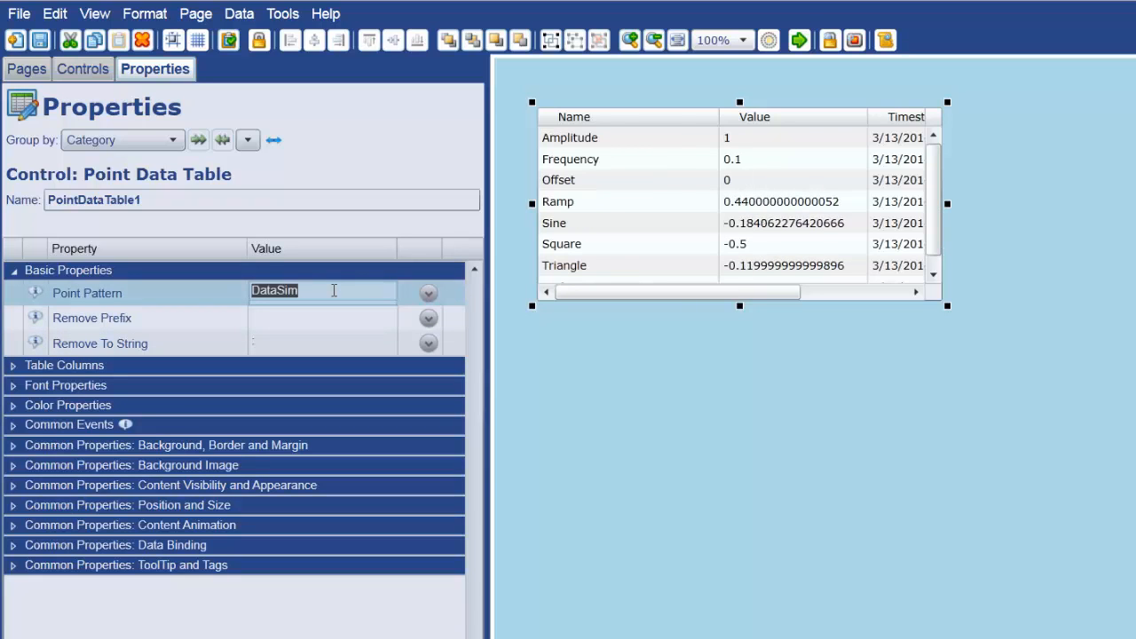
text(D)
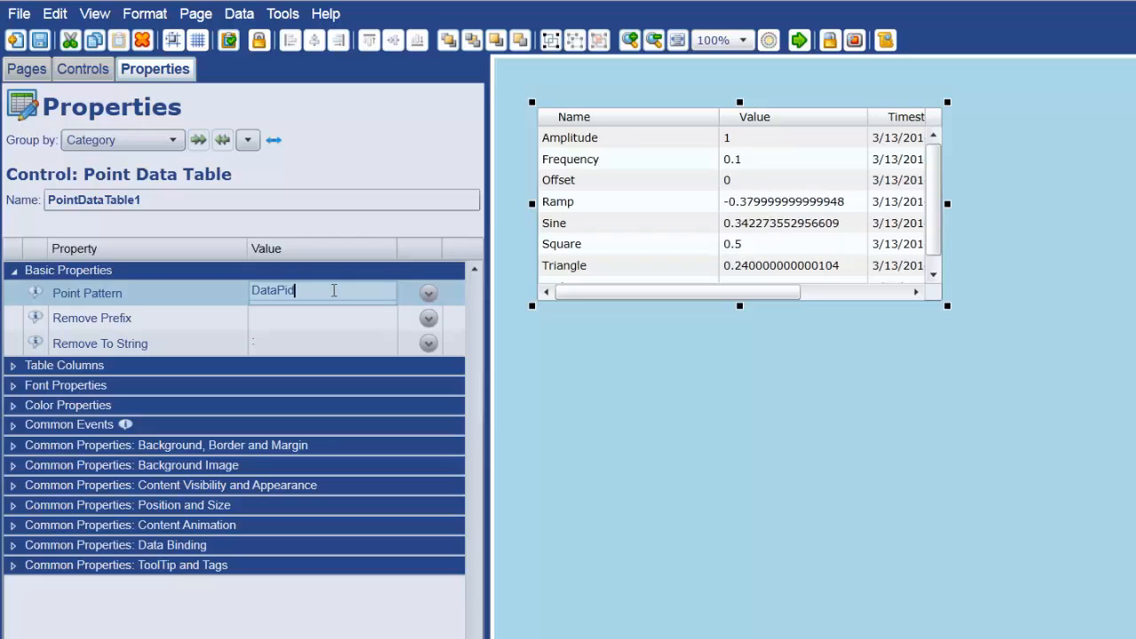
text(ataPid)
key(Tab)
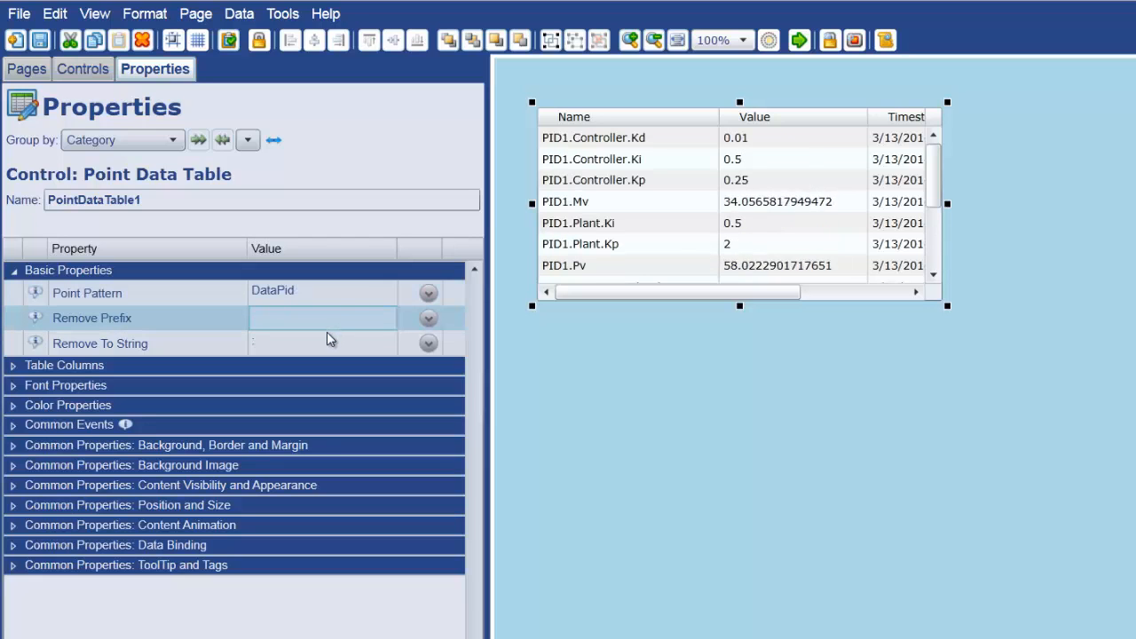
click(328, 339)
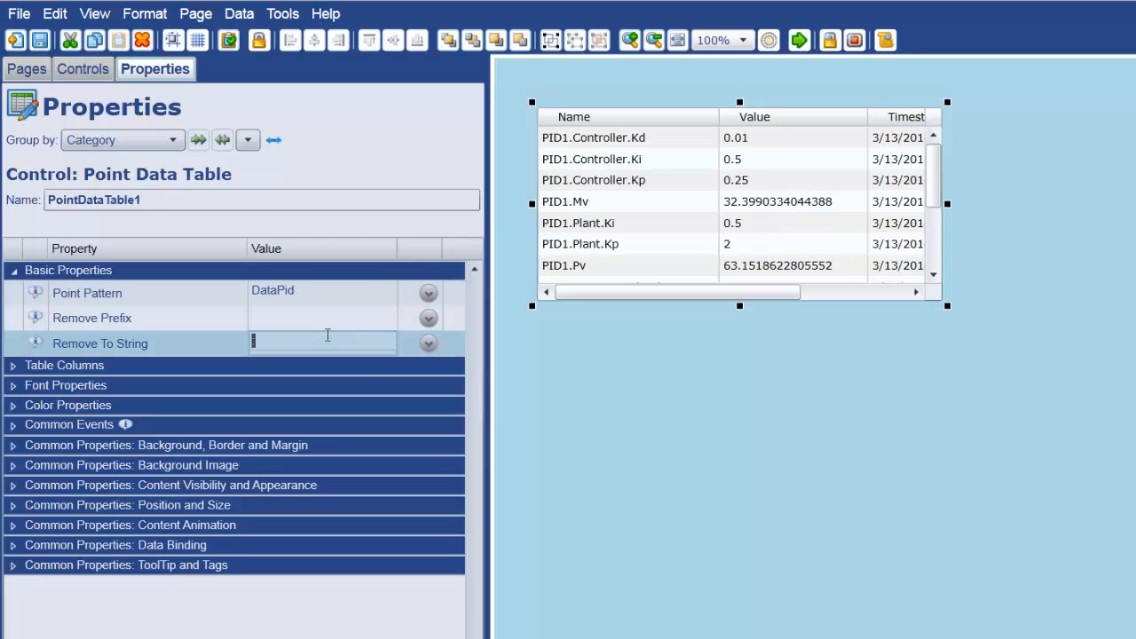
text(.)
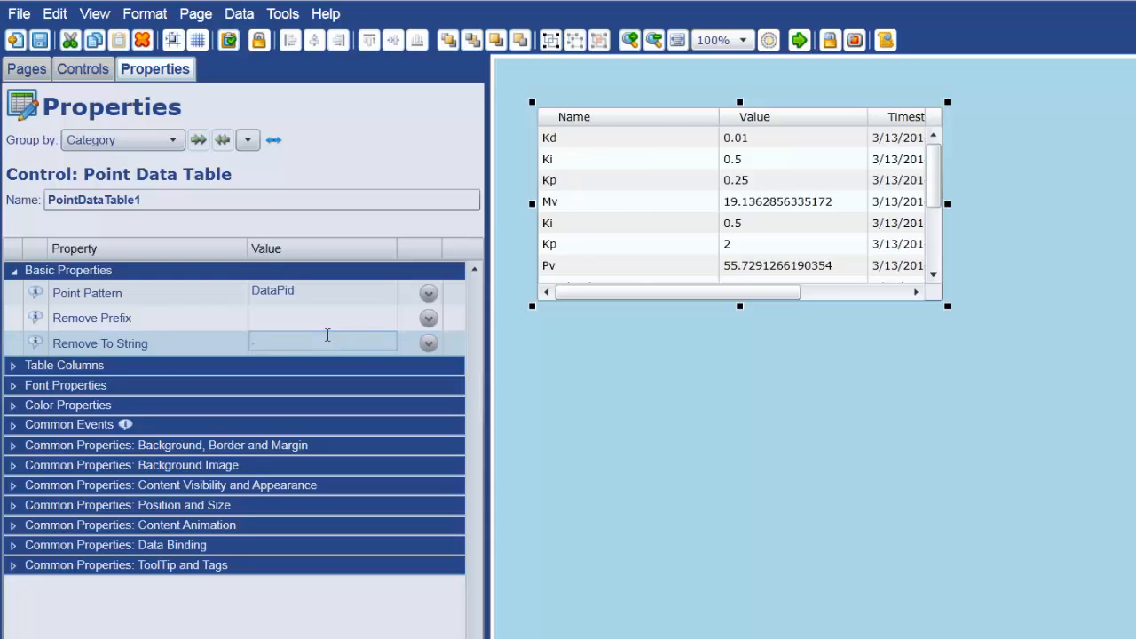
- Clear the table's Remove To String value and preview the page in run mode before returning to design mode
click(328, 336)
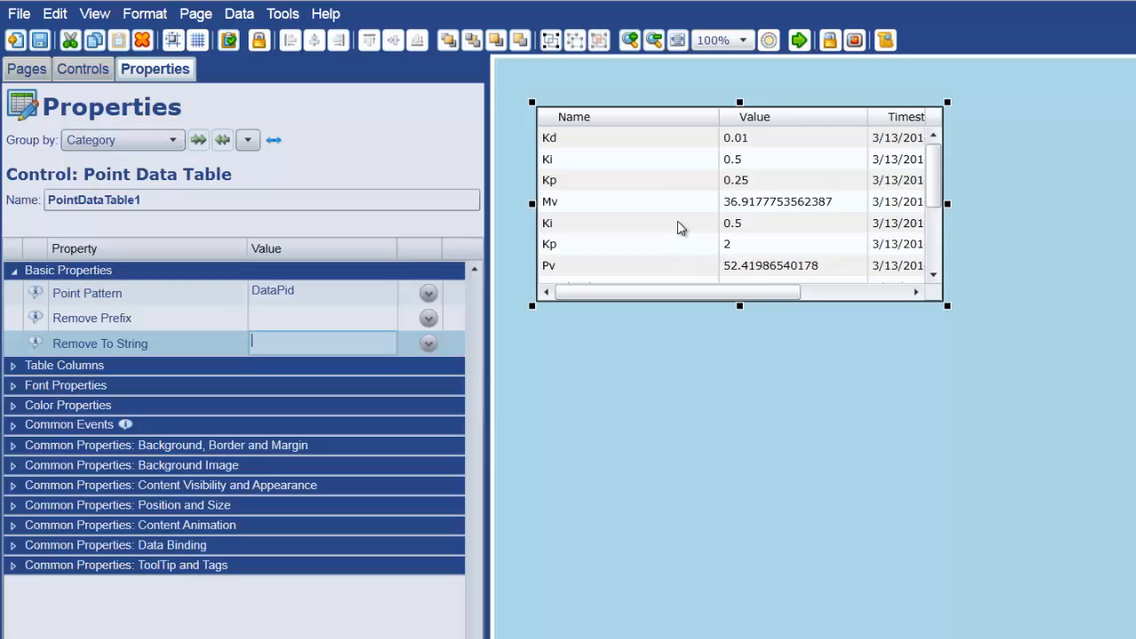
click(799, 39)
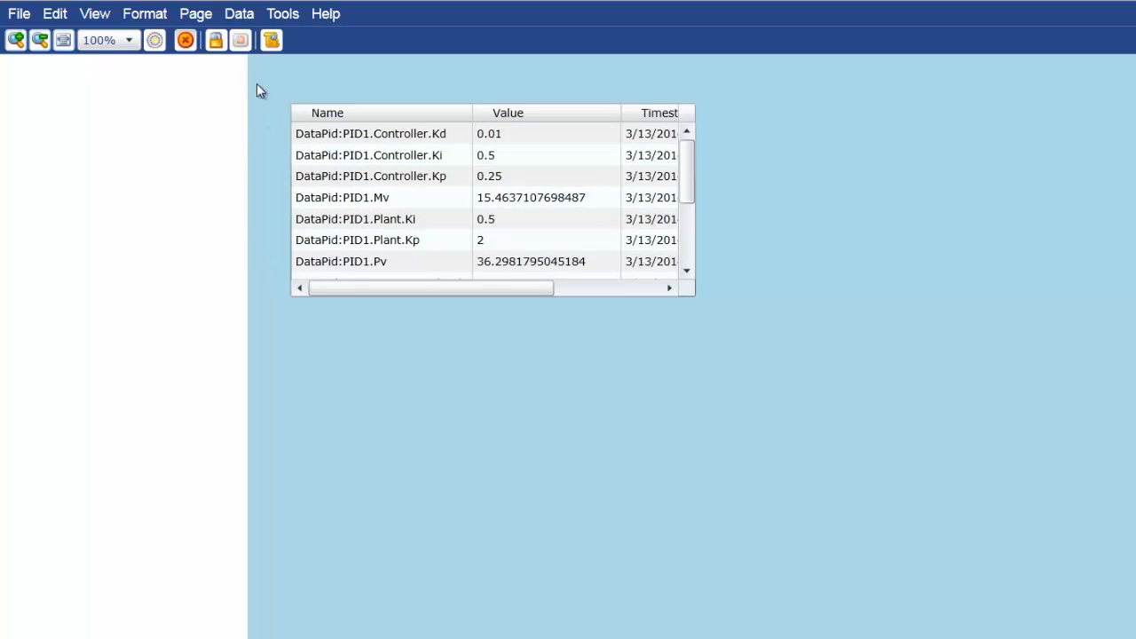
click(187, 41)
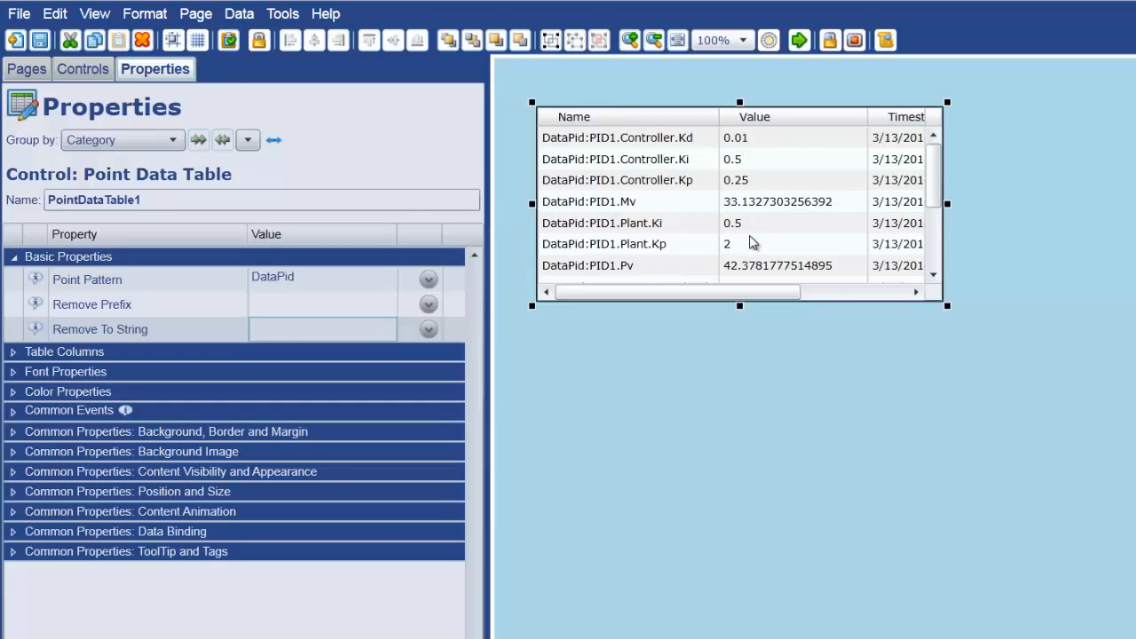
- Add a ComboBox to the page and arrange it directly above the point data table with their left edges aligned
drag(750, 242, 779, 290)
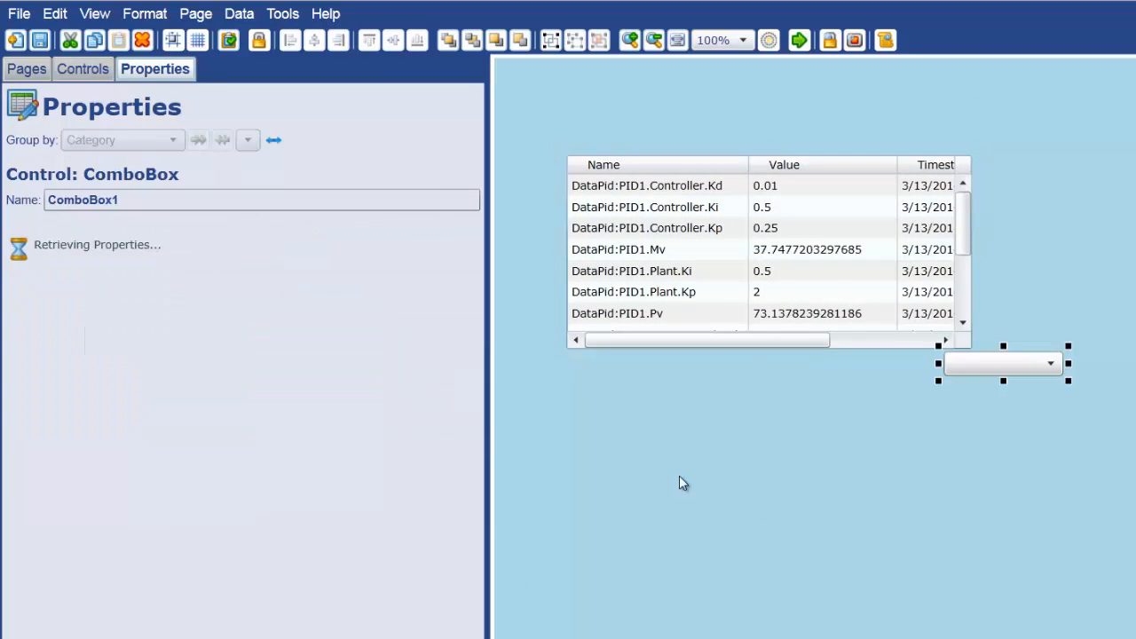
drag(971, 359, 549, 105)
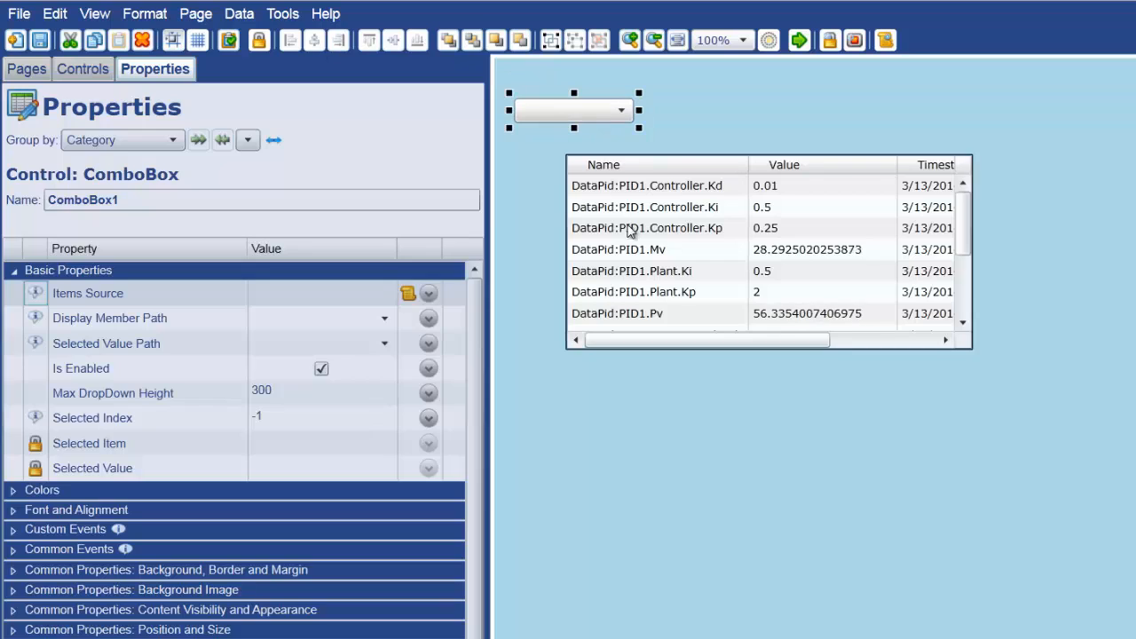
drag(629, 231, 579, 213)
- Script the ComboBox's Items Source as the array ["DataPid", "DataSim"] in place of the sample items and apply it
click(574, 119)
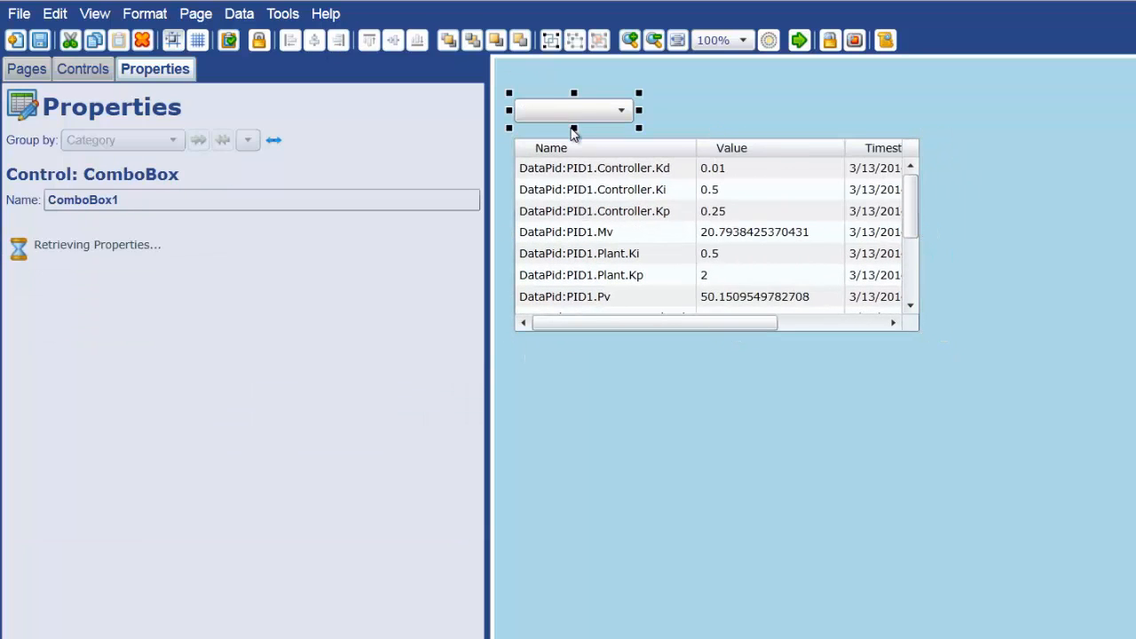
click(427, 294)
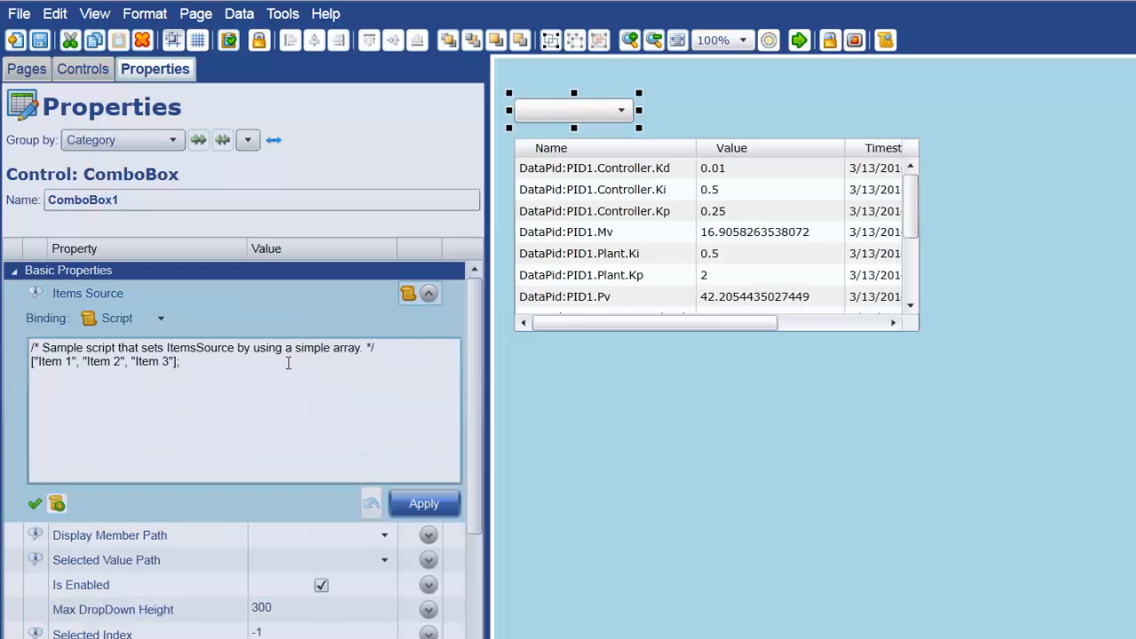
key(ctrl+shift+Right)
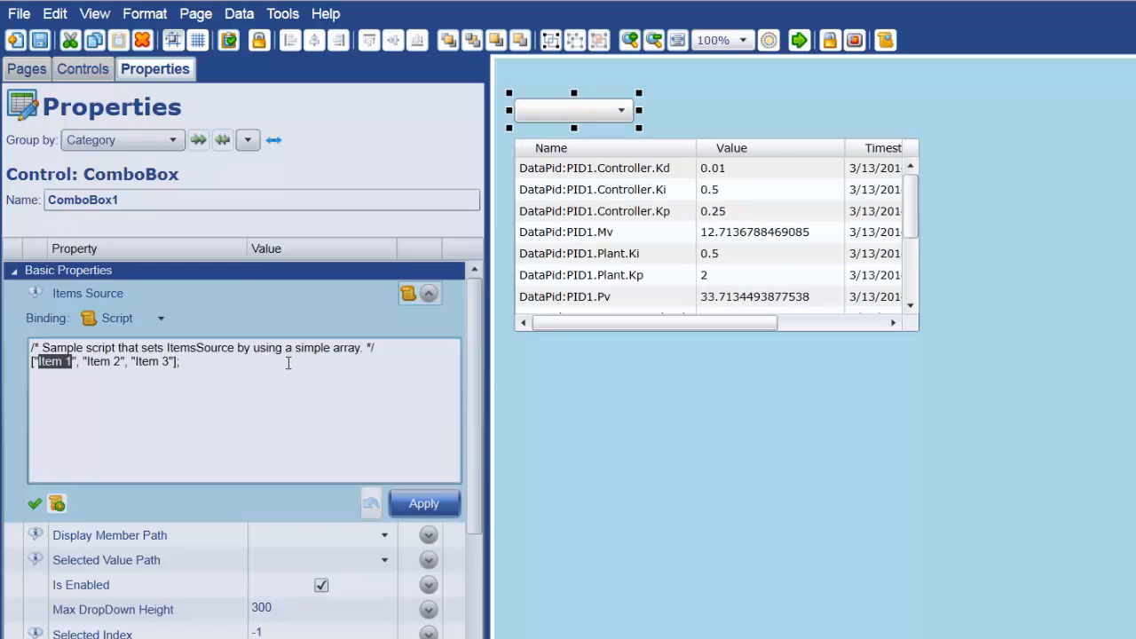
text(Dat)
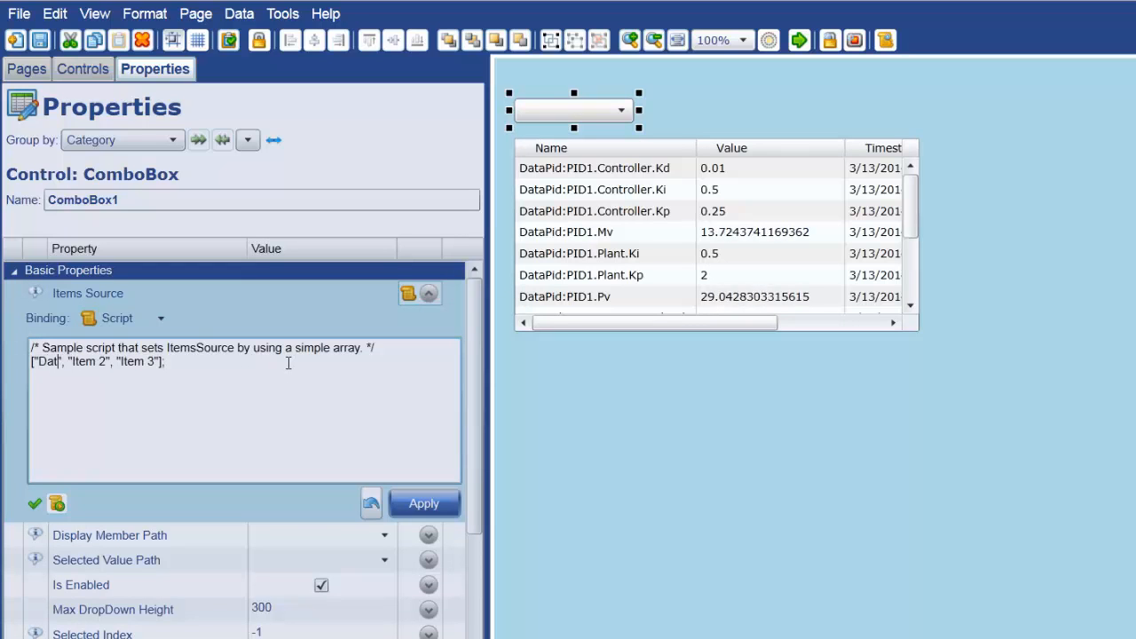
text(aPid)
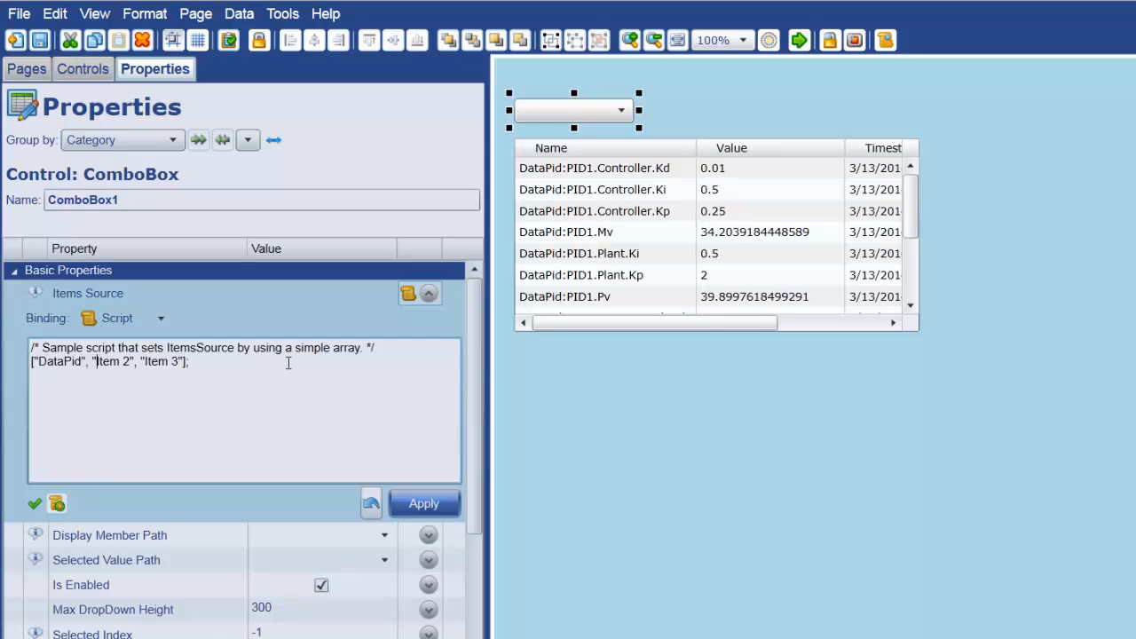
key(ctrl+shift+Right)
key(ctrl+shift+Right)
key(ctrl+shift+Right)
key(ctrl+shift+Right)
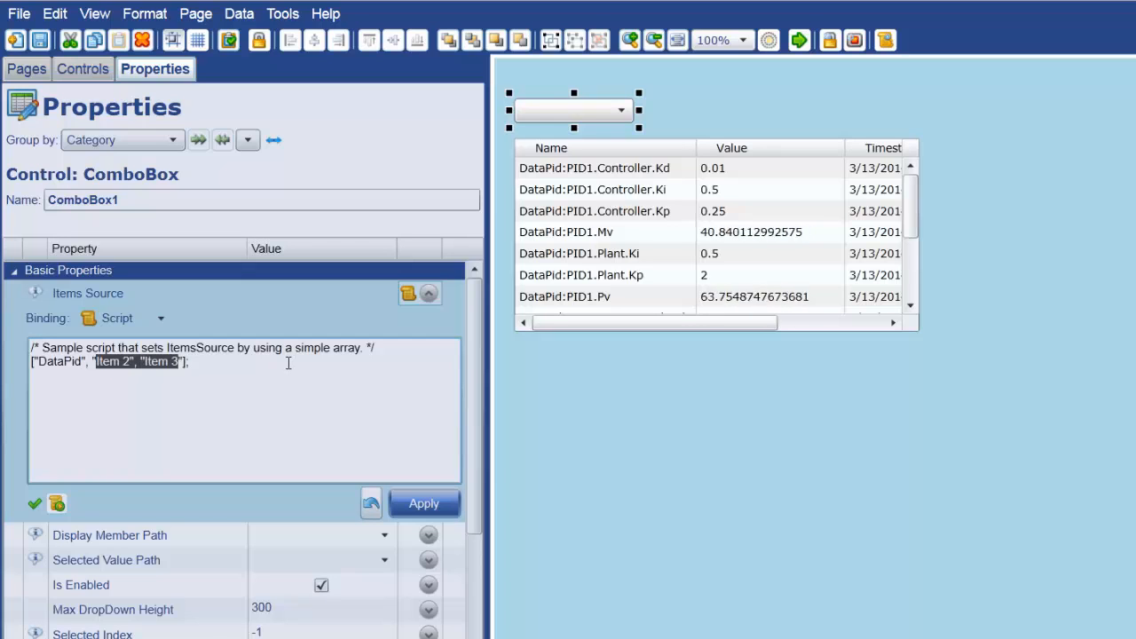
text(DataSi)
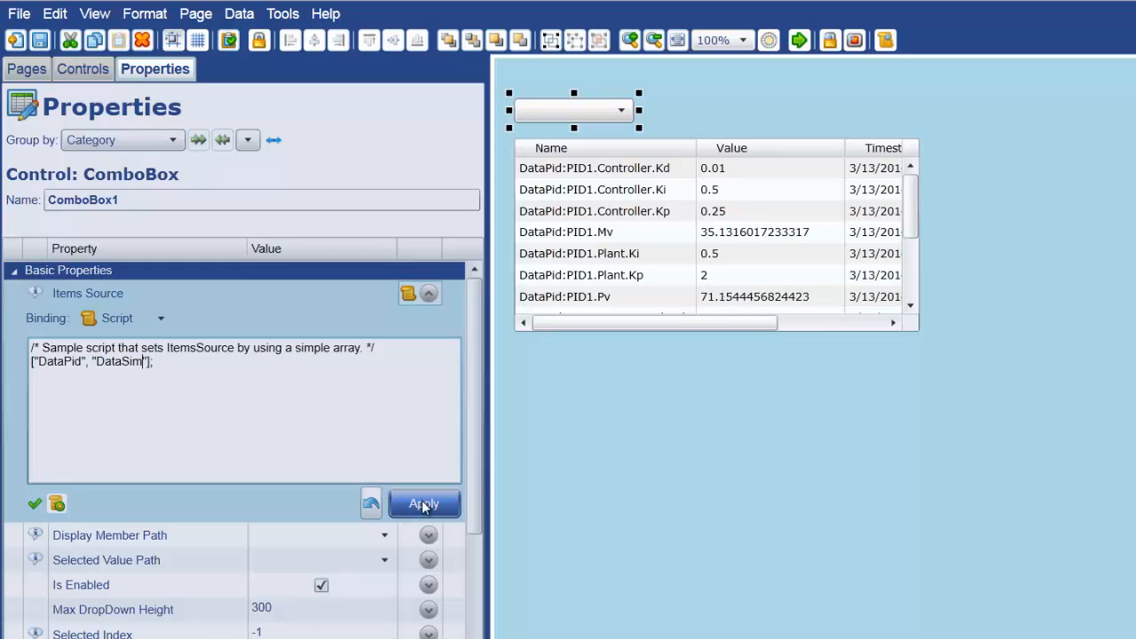
- Preview the page in run mode, check the ComboBox's list of items, and return to design mode
click(800, 41)
click(373, 103)
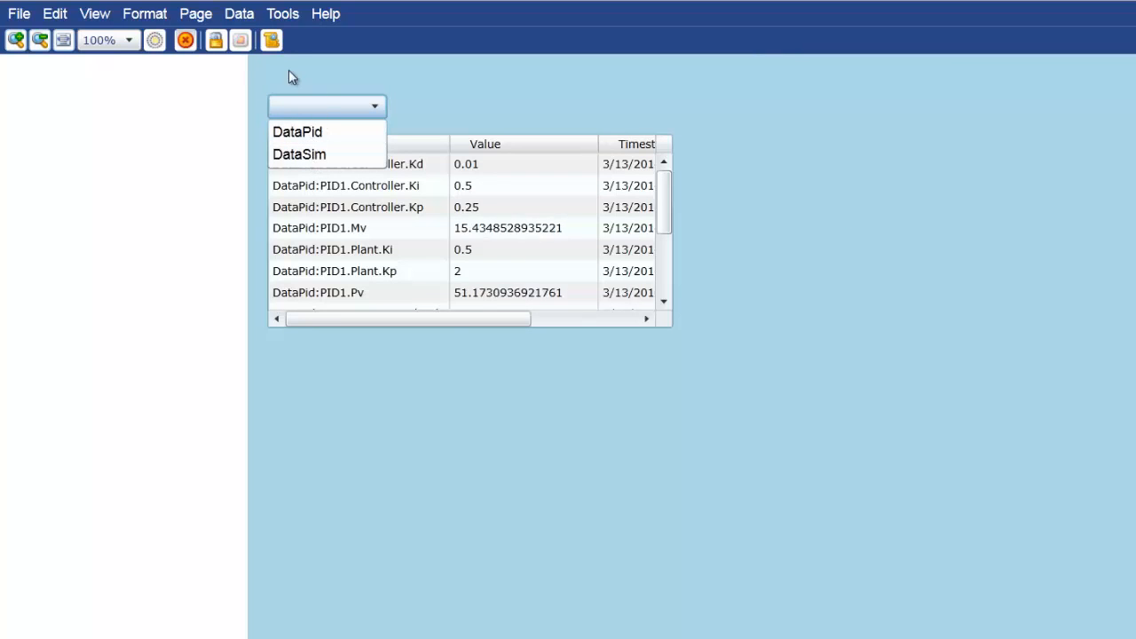
click(185, 44)
click(185, 41)
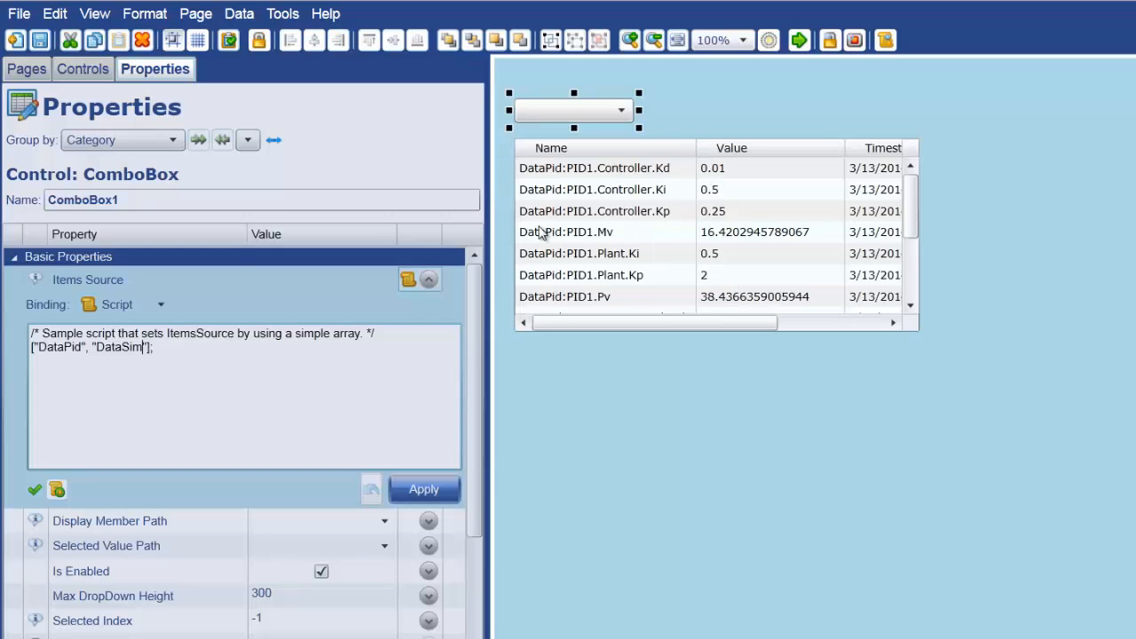
- Give the point data table's Point Pattern a Simple binding to the ComboBox's Selected Value property
click(619, 248)
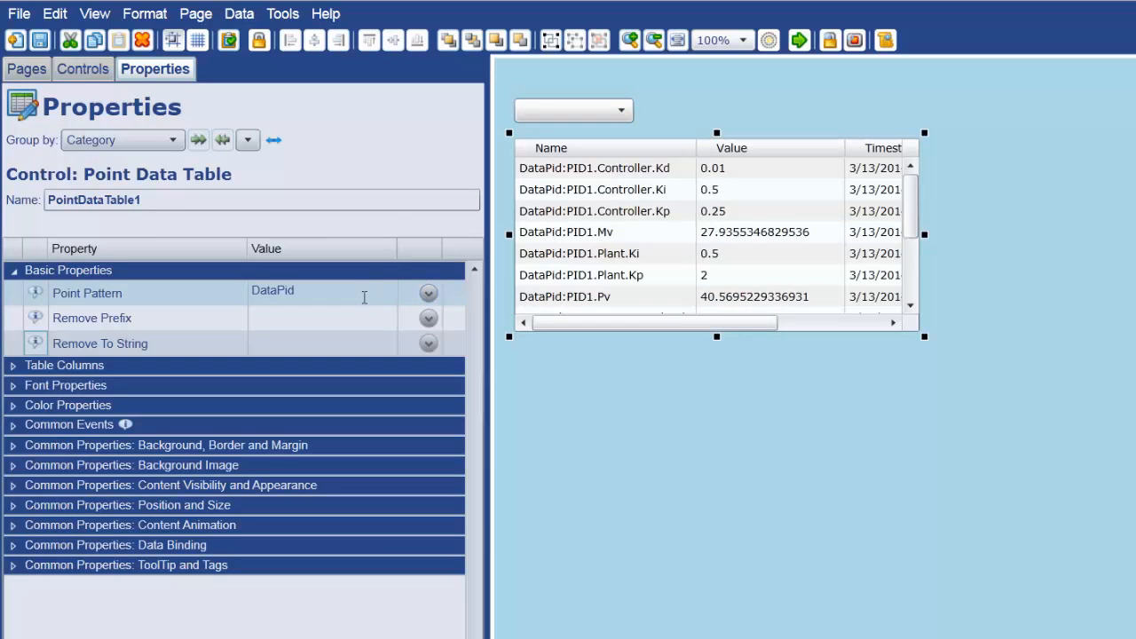
click(305, 290)
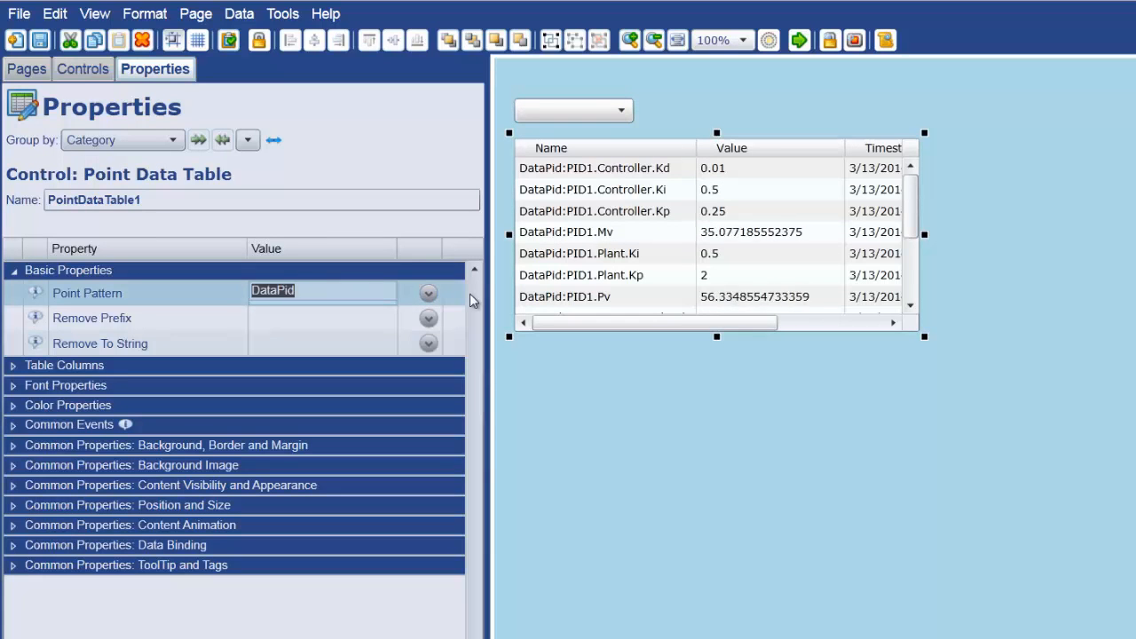
click(431, 294)
click(153, 318)
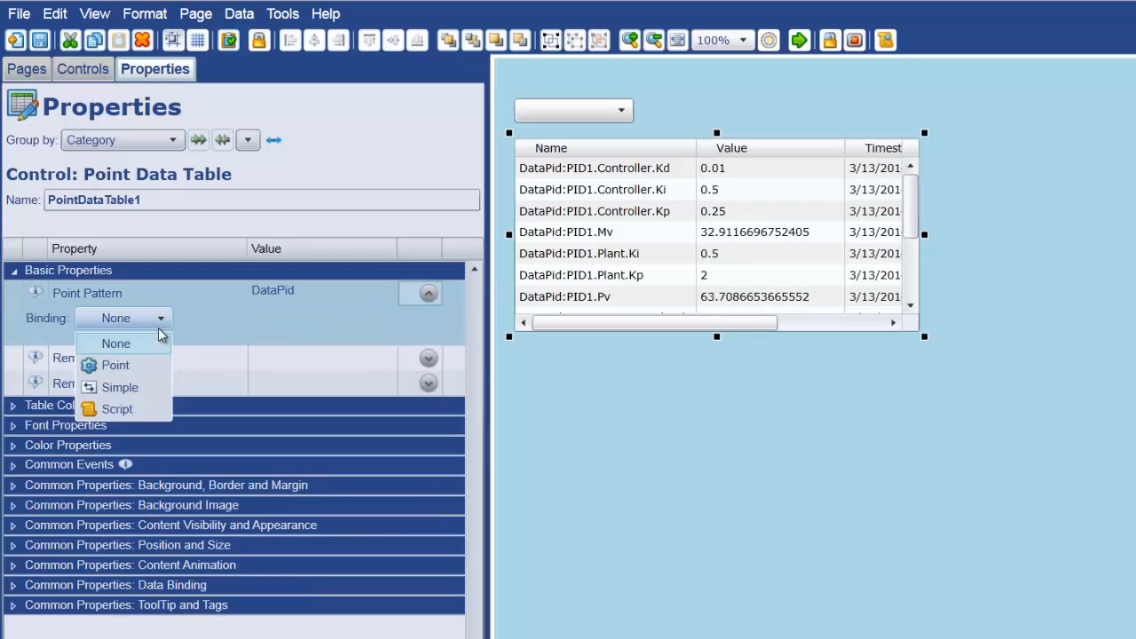
click(120, 384)
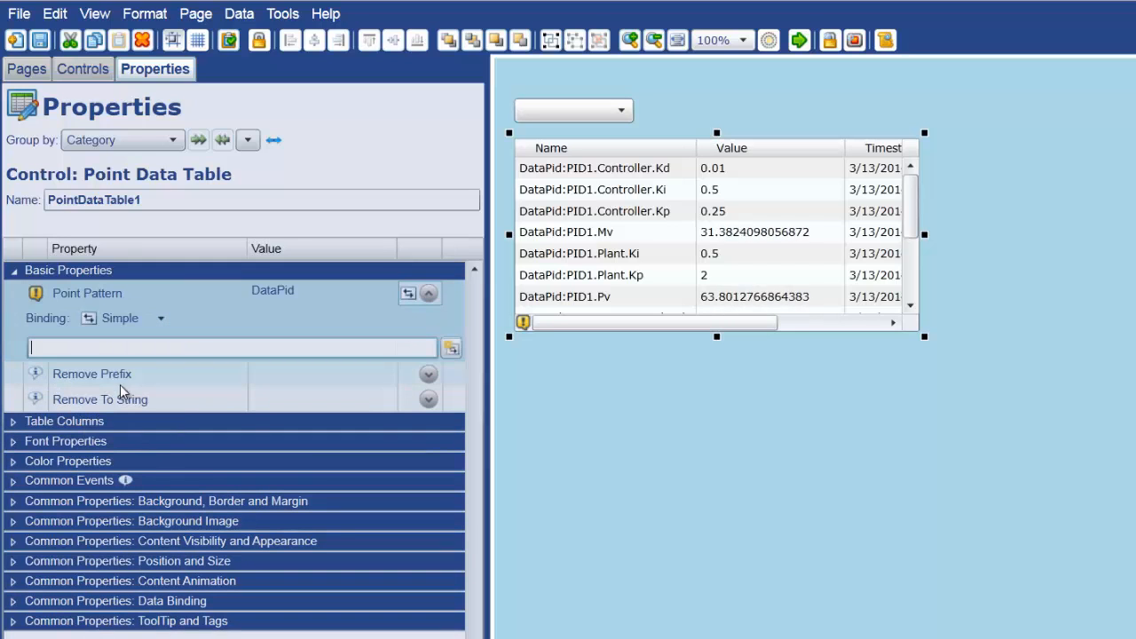
click(448, 349)
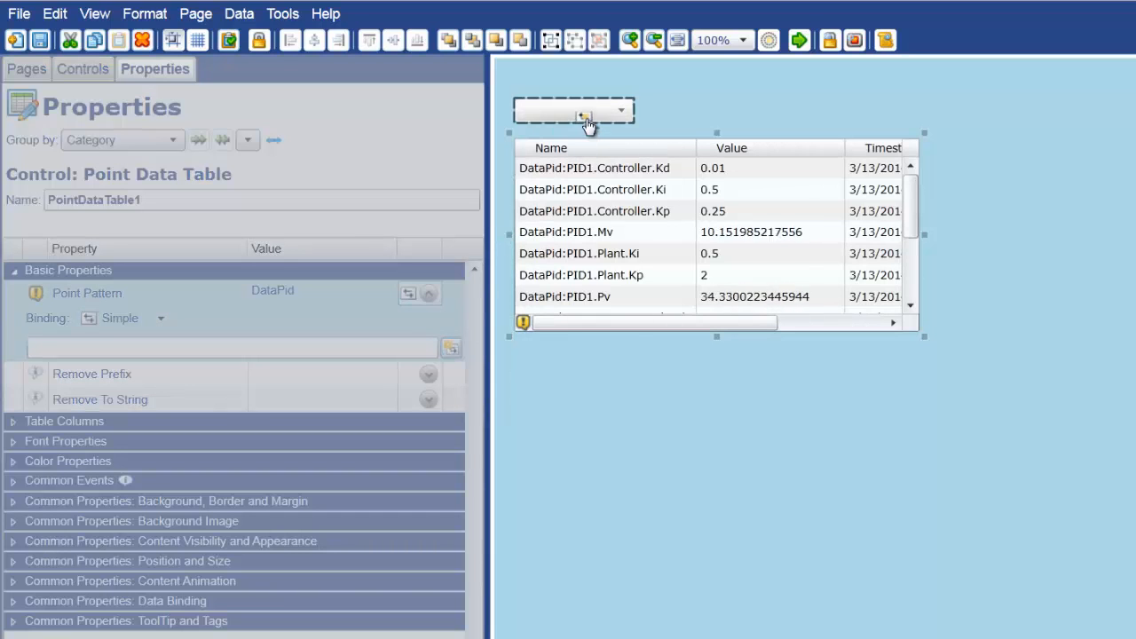
click(585, 117)
mouse_move(663, 137)
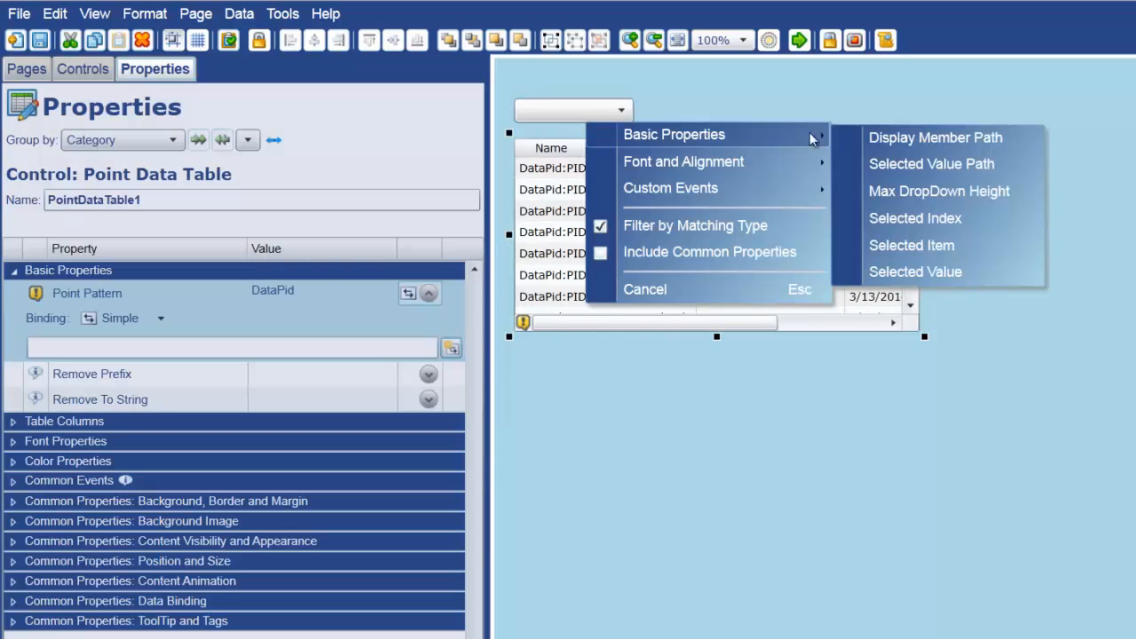
click(923, 271)
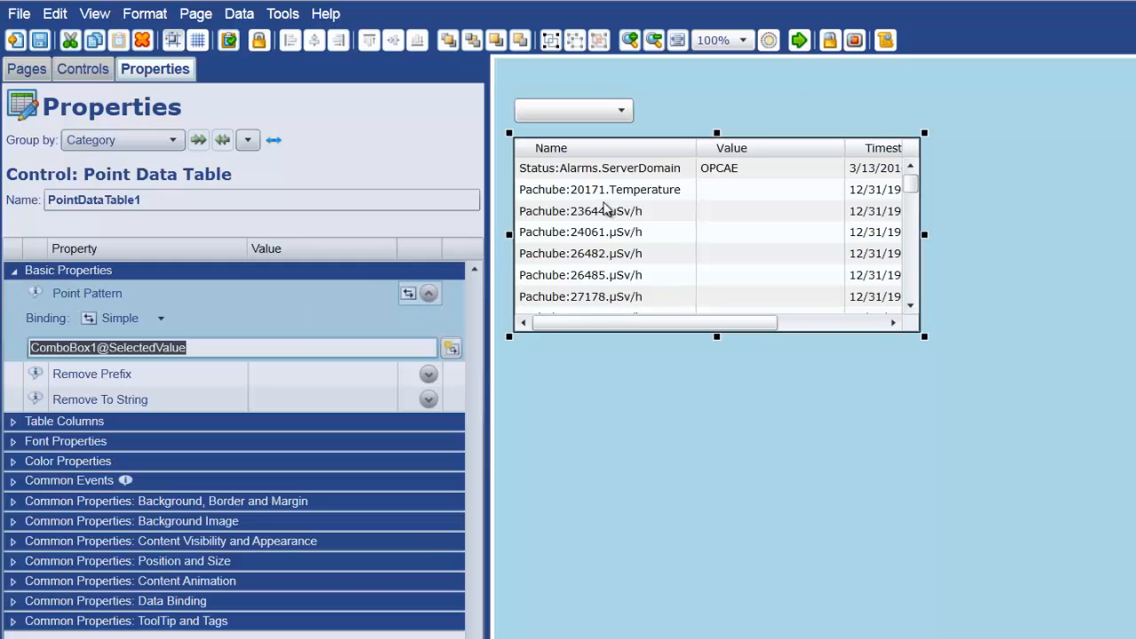
- Test the binding in run mode by choosing DataPid and then DataSim in the ComboBox, and return to design mode
click(799, 40)
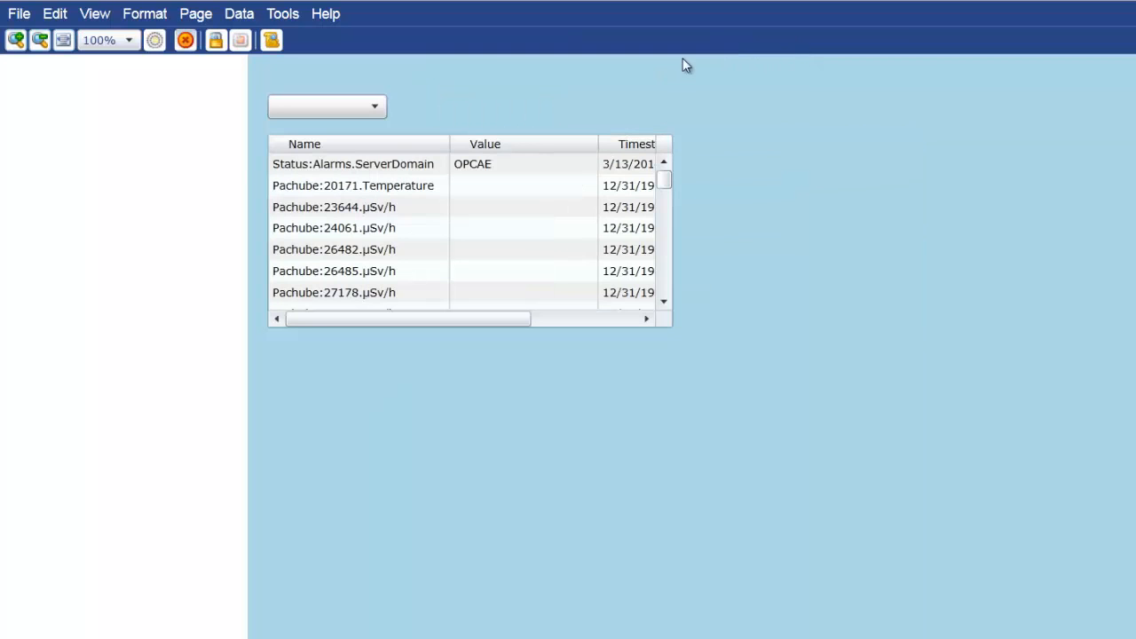
click(382, 103)
click(362, 133)
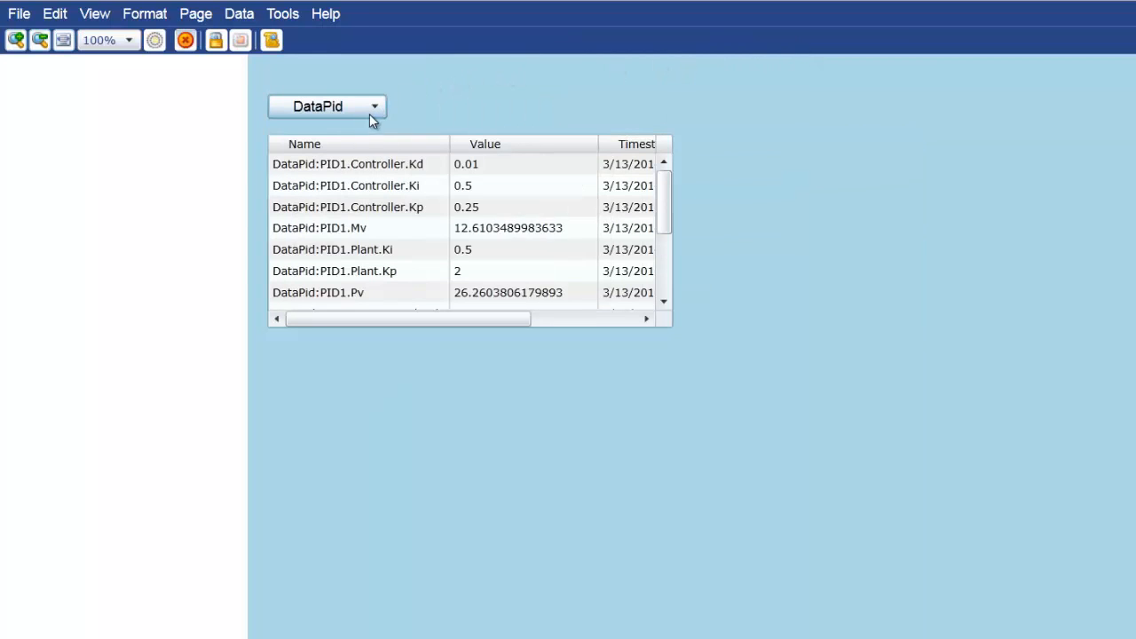
click(370, 115)
click(357, 153)
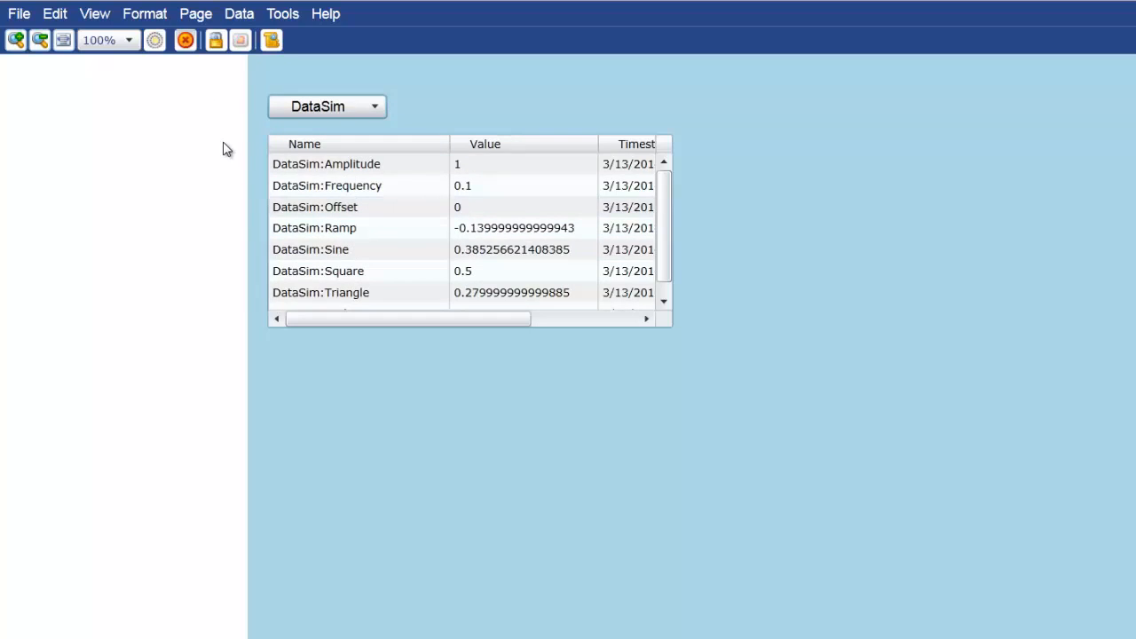
click(186, 40)
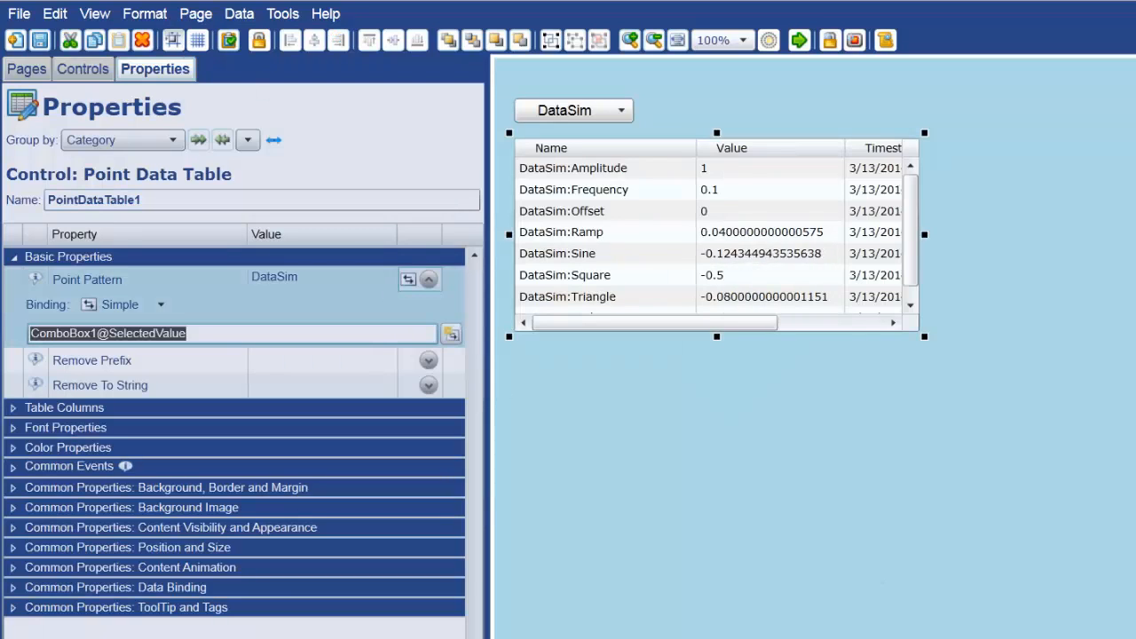
- Add a Text Label beside the ComboBox above the table, and widen the table to show its full Timestamp and Quality columns
double_click(1004, 361)
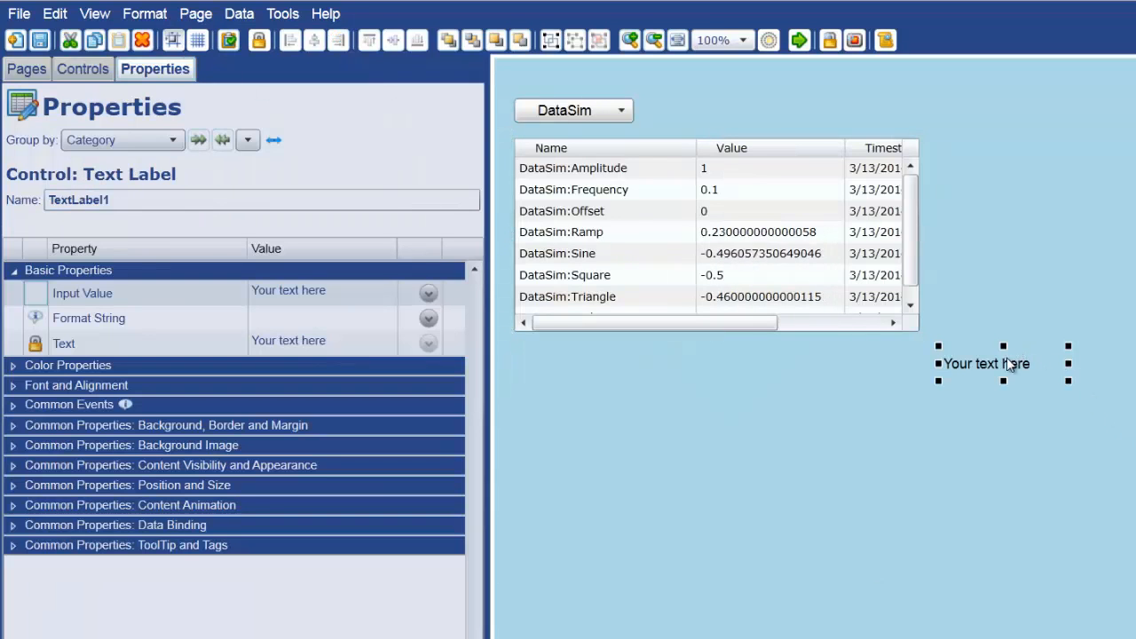
drag(1009, 360, 721, 125)
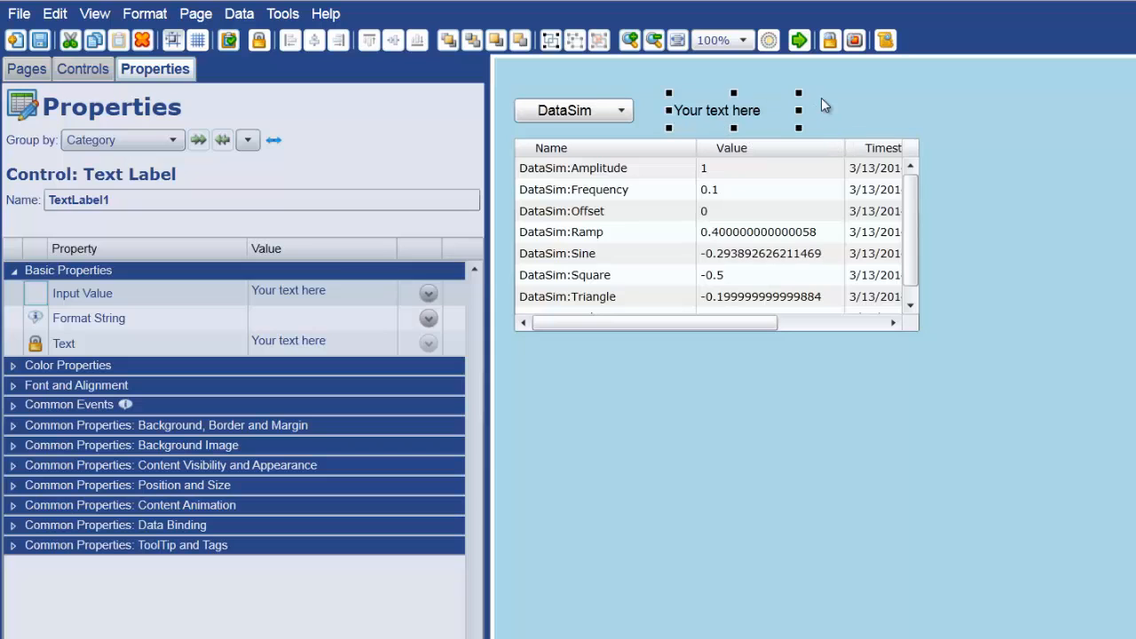
click(899, 245)
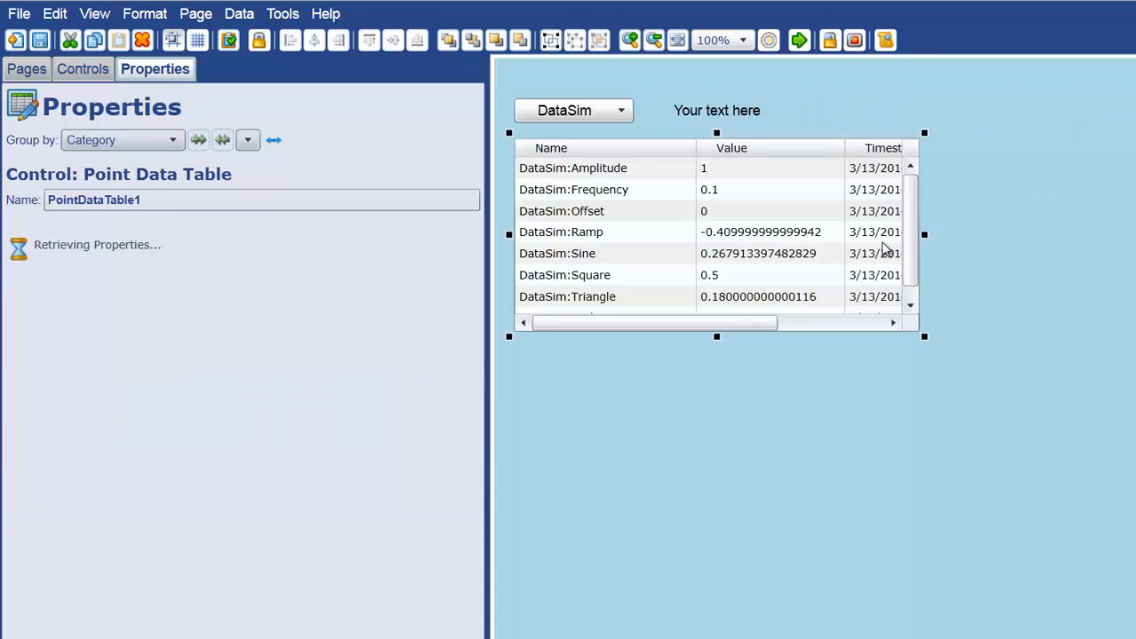
drag(925, 232, 1133, 233)
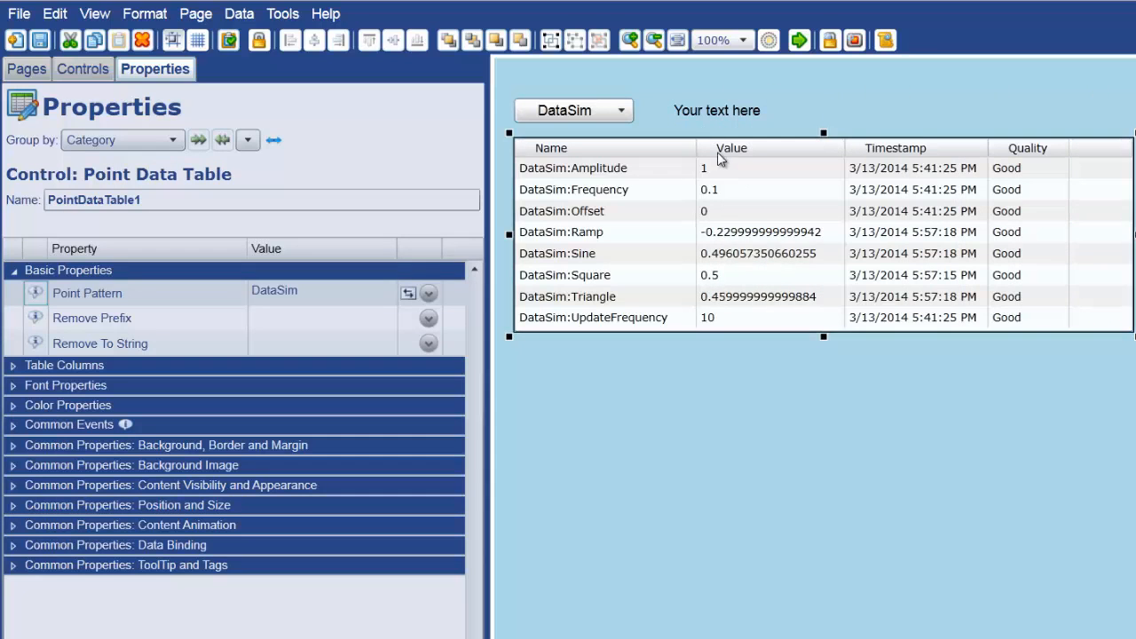
- Widen the text label to the table's far edge and set its Input Value to "All DataPoints. All table columns."
click(719, 117)
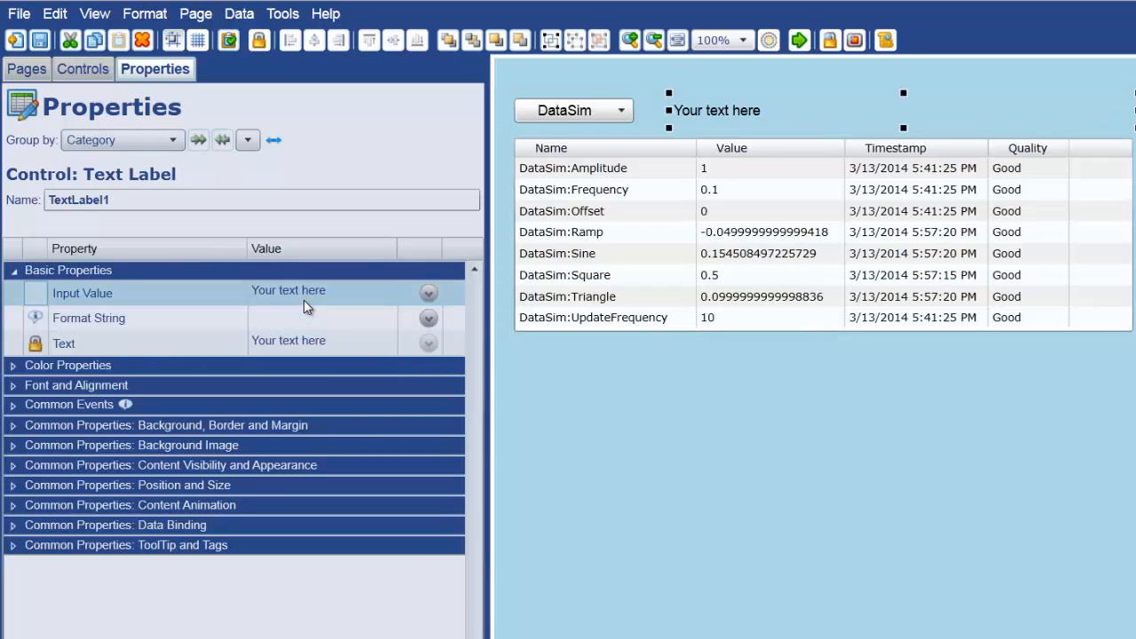
click(304, 299)
text(All)
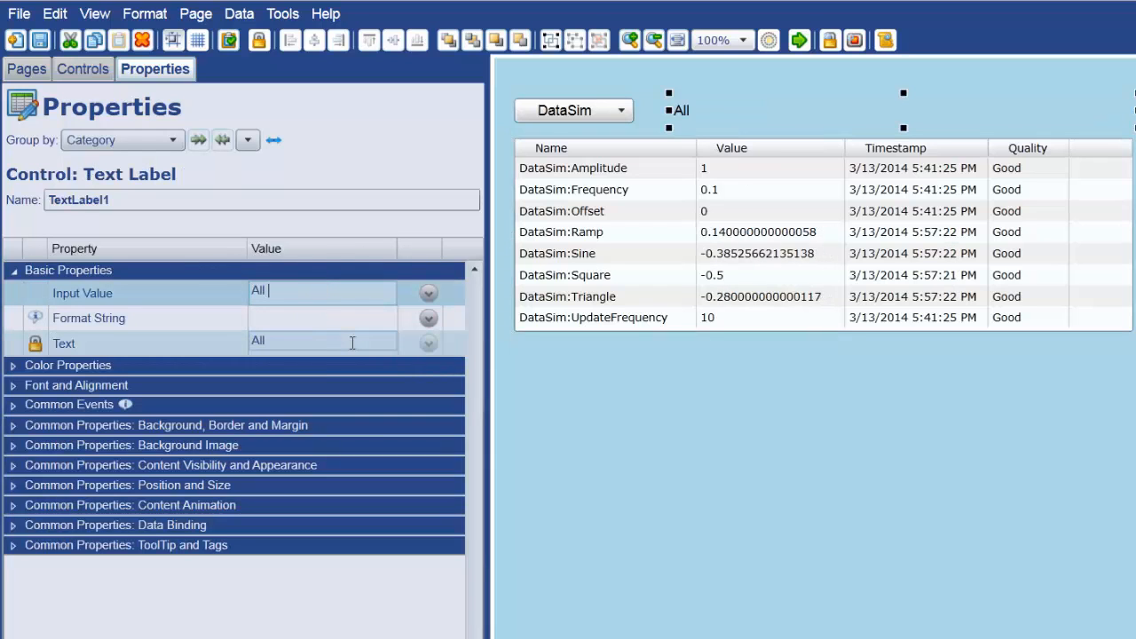
text( Data)
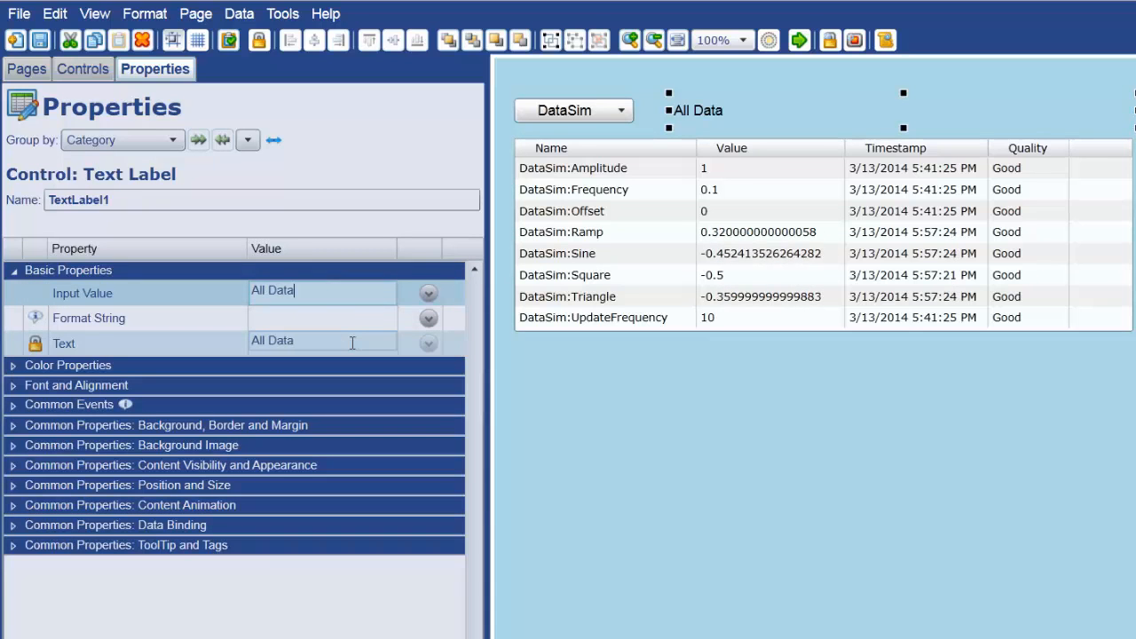
text(Points. A)
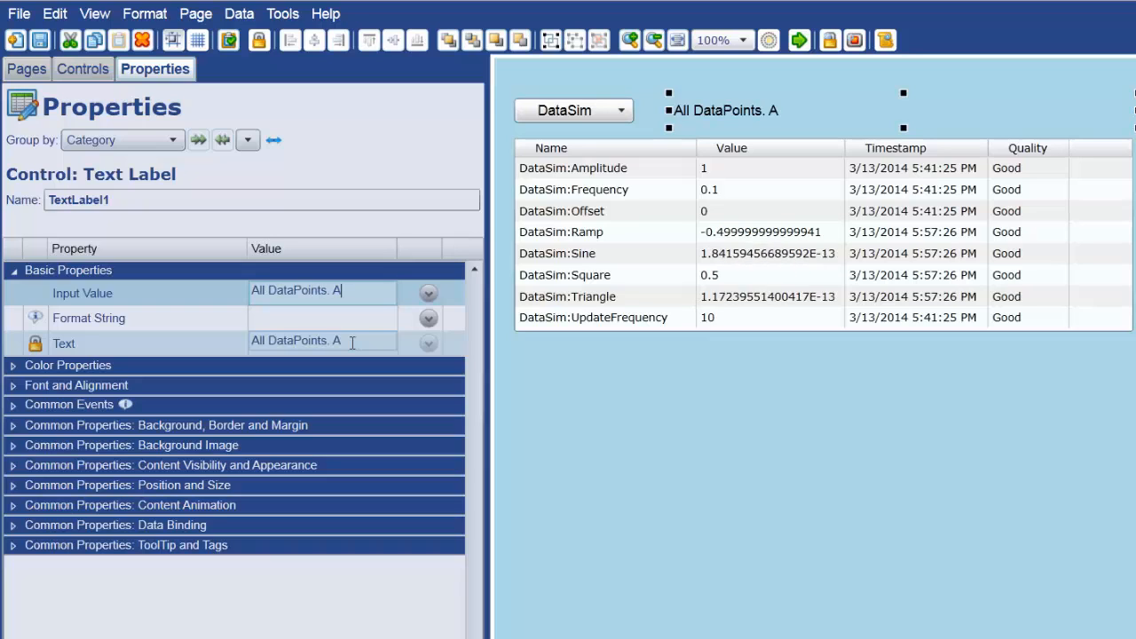
text(ll ta)
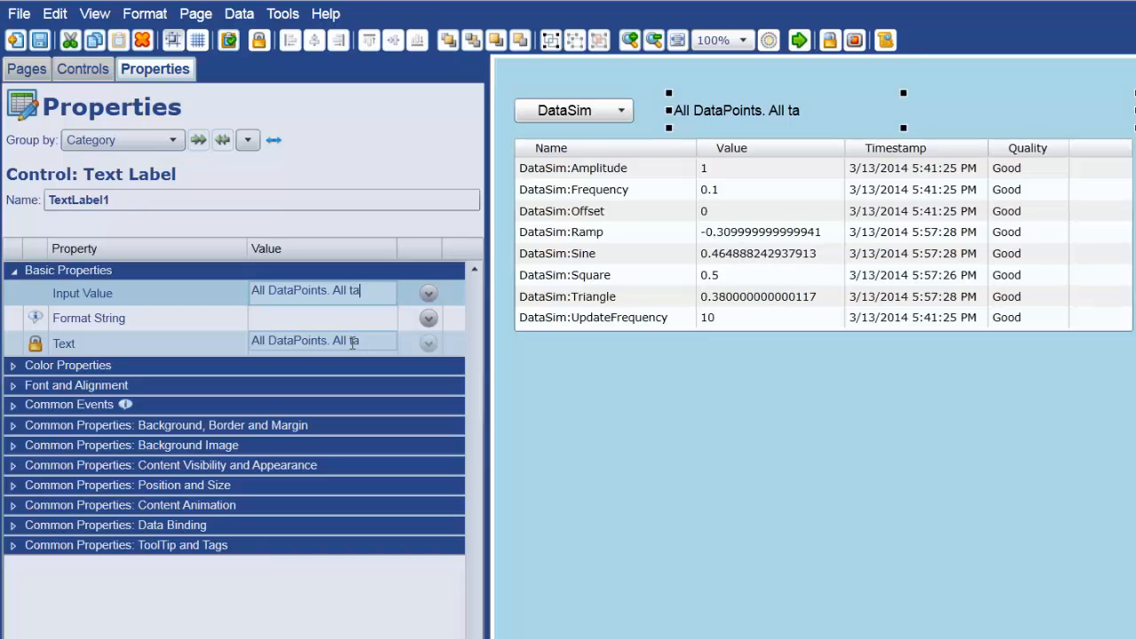
text(ble co)
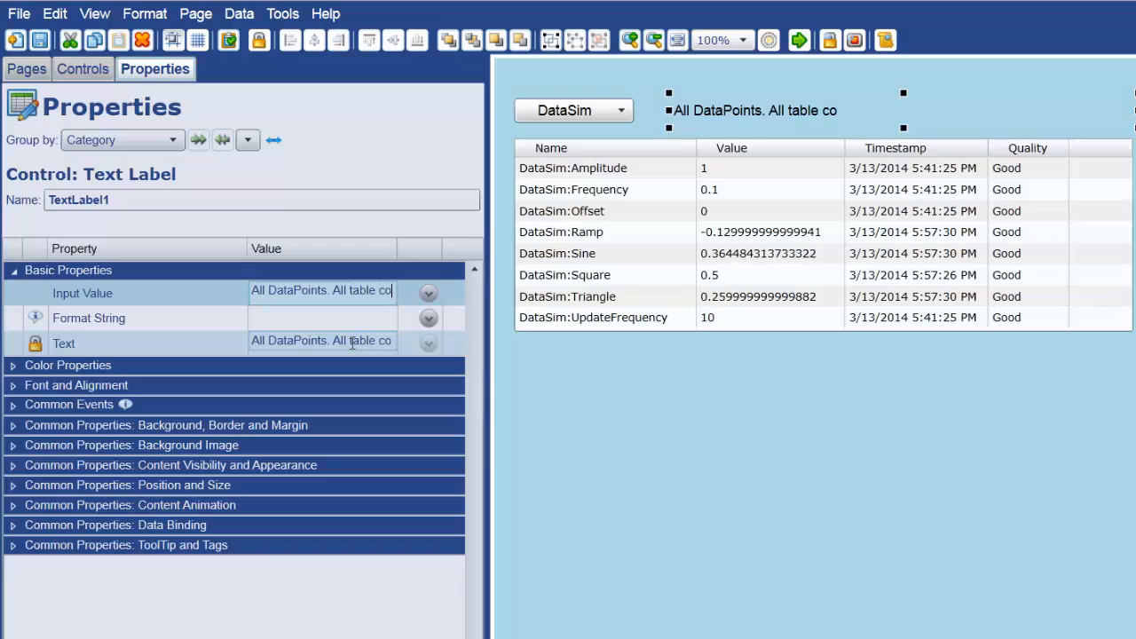
text(lumns.)
key(Tab)
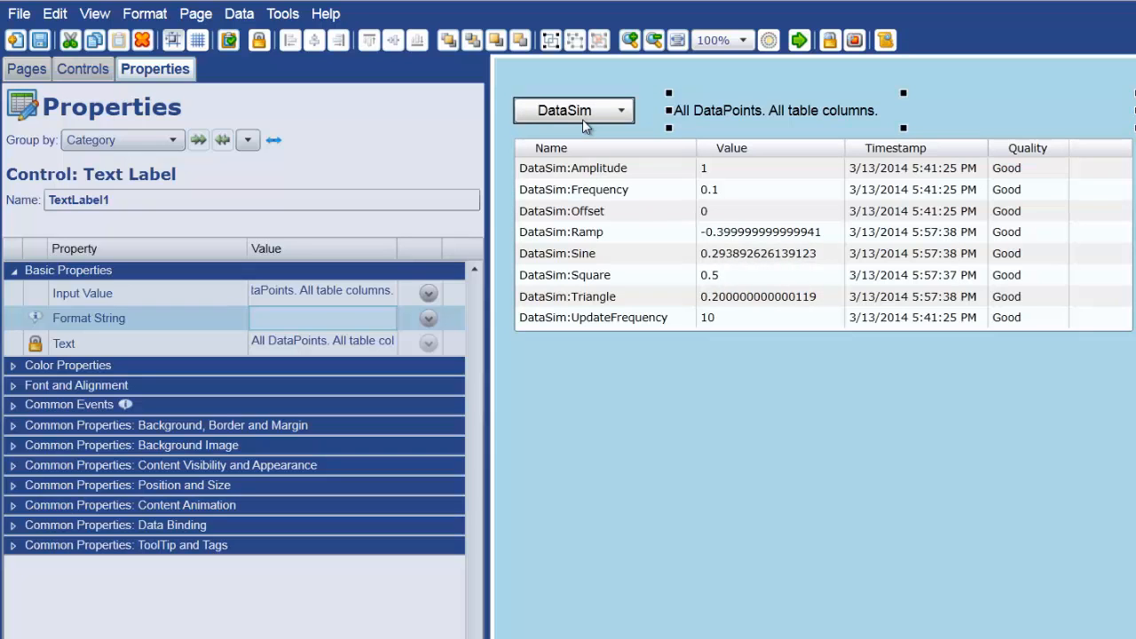
- Extend the text label's Input Value to read "All DataPoints within the selected domain. All table columns."
click(321, 293)
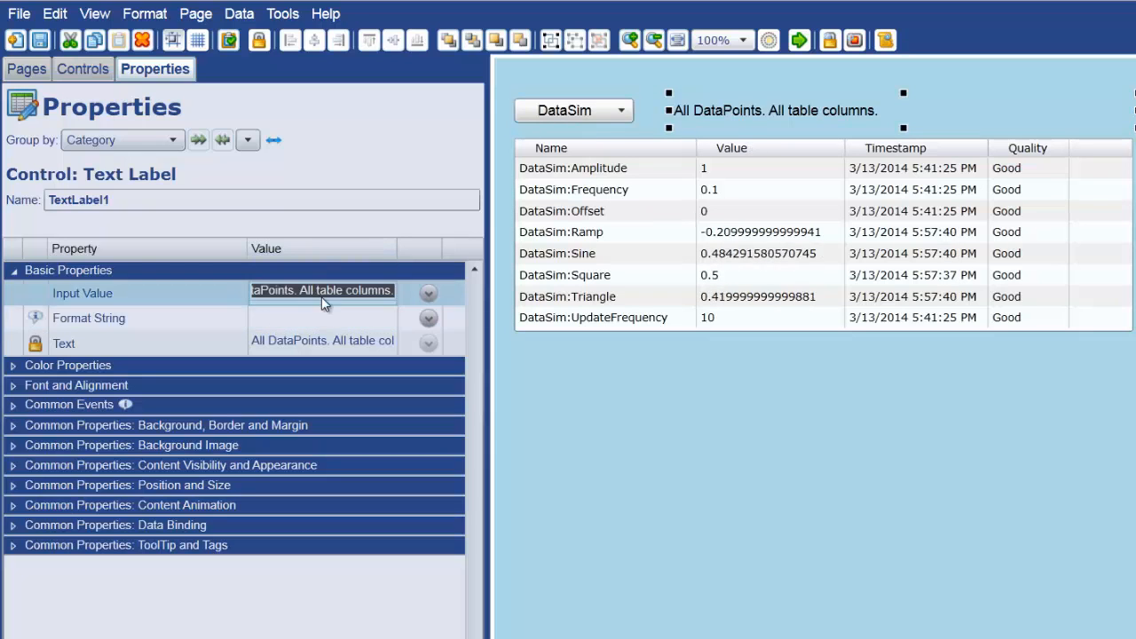
key(Home)
key(ctrl+Right)
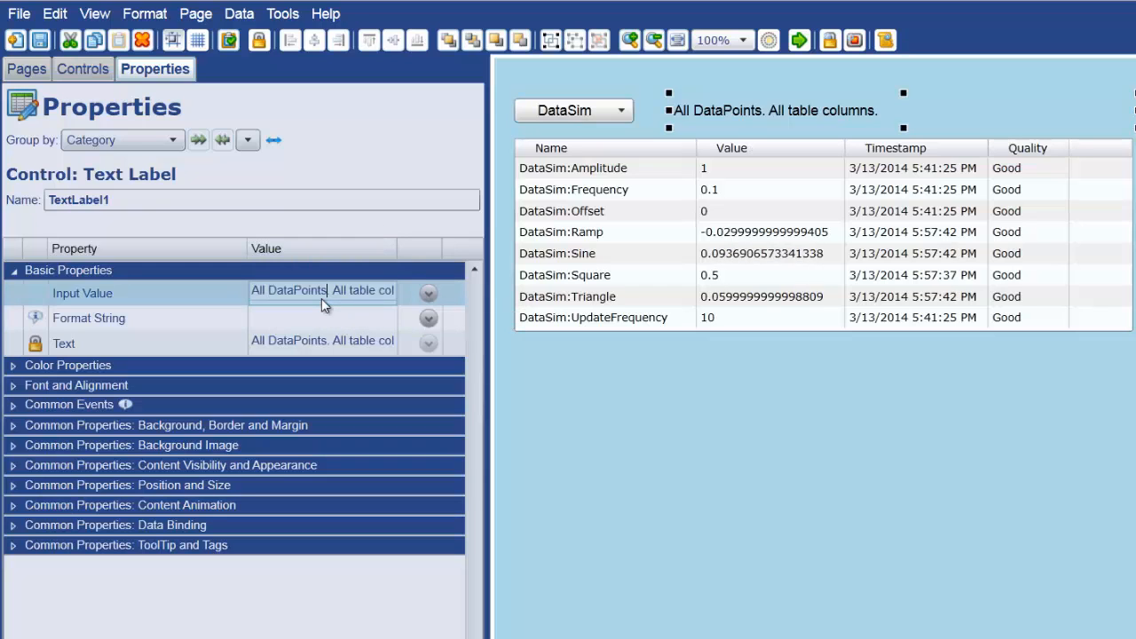
text(within the )
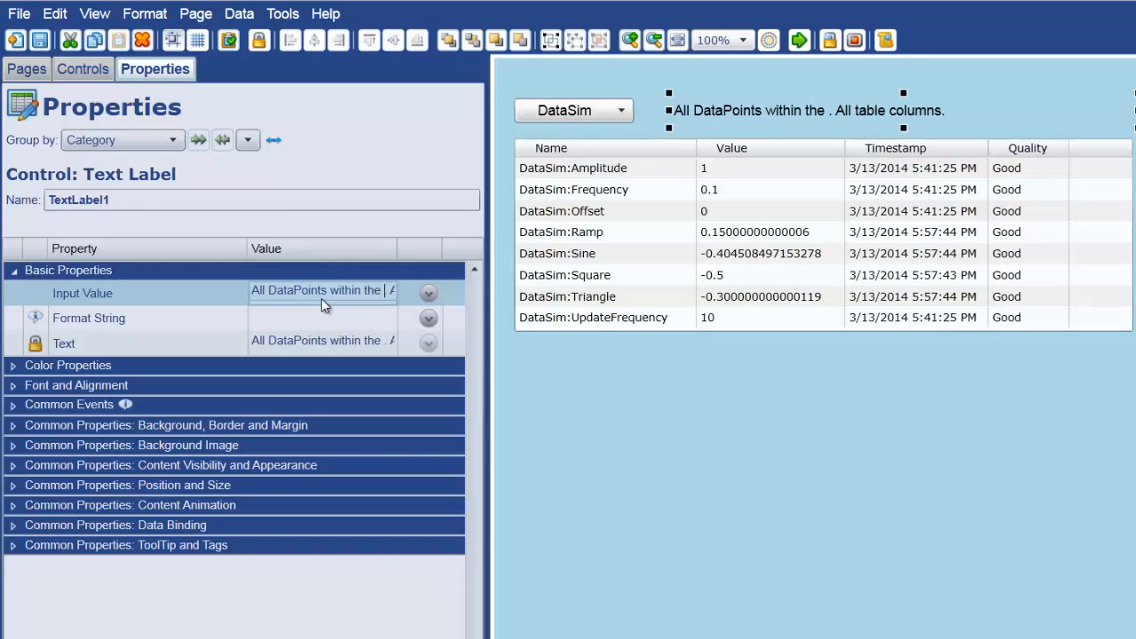
text(selected)
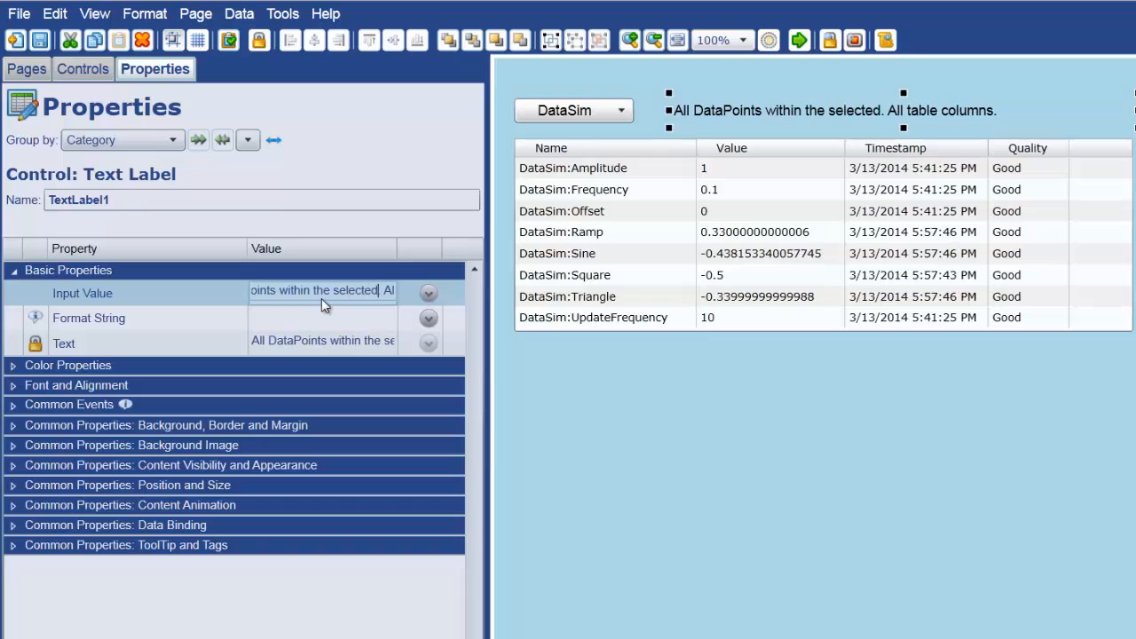
text( domain)
key(Tab)
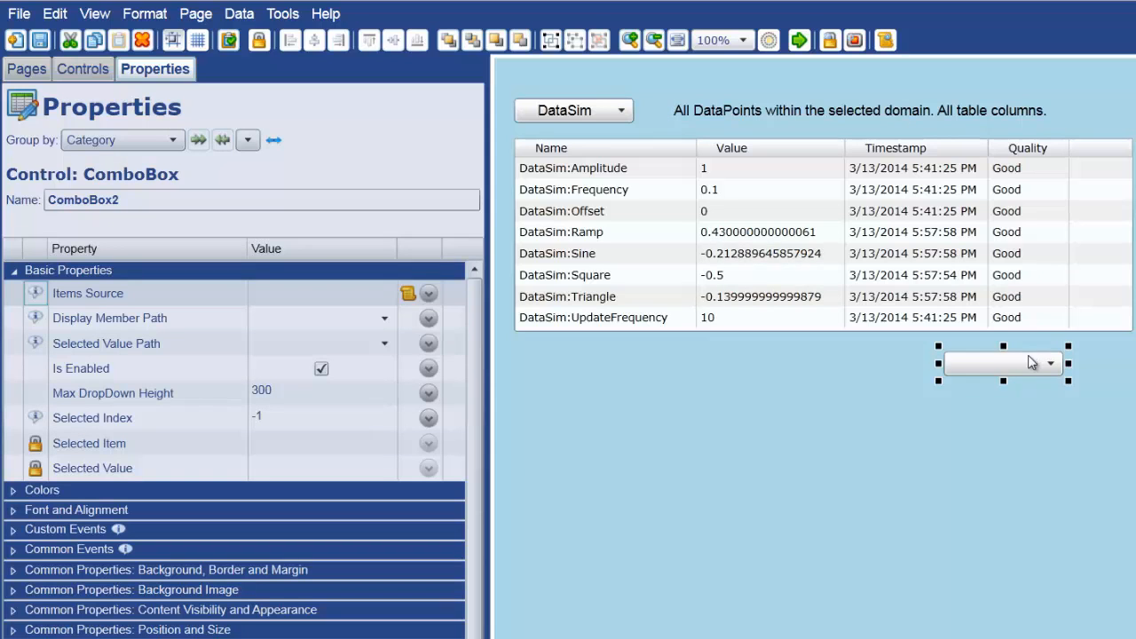
- Place a second ComboBox beneath the first table and a second Point Data Table directly under it, both aligned with the first table's near edge
drag(1028, 359, 594, 395)
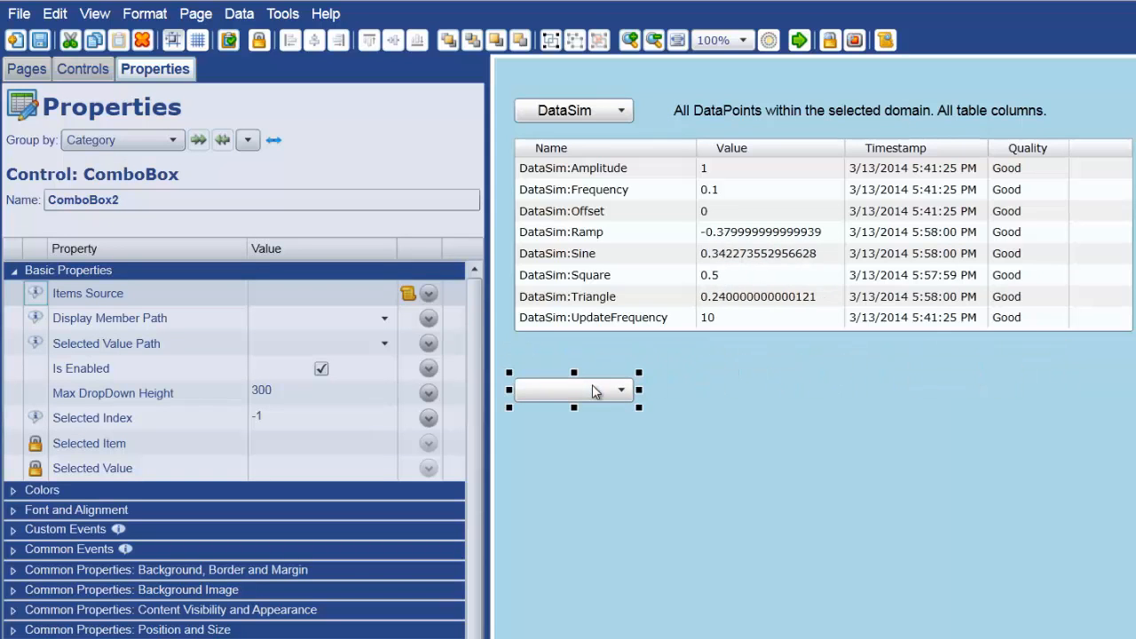
click(377, 636)
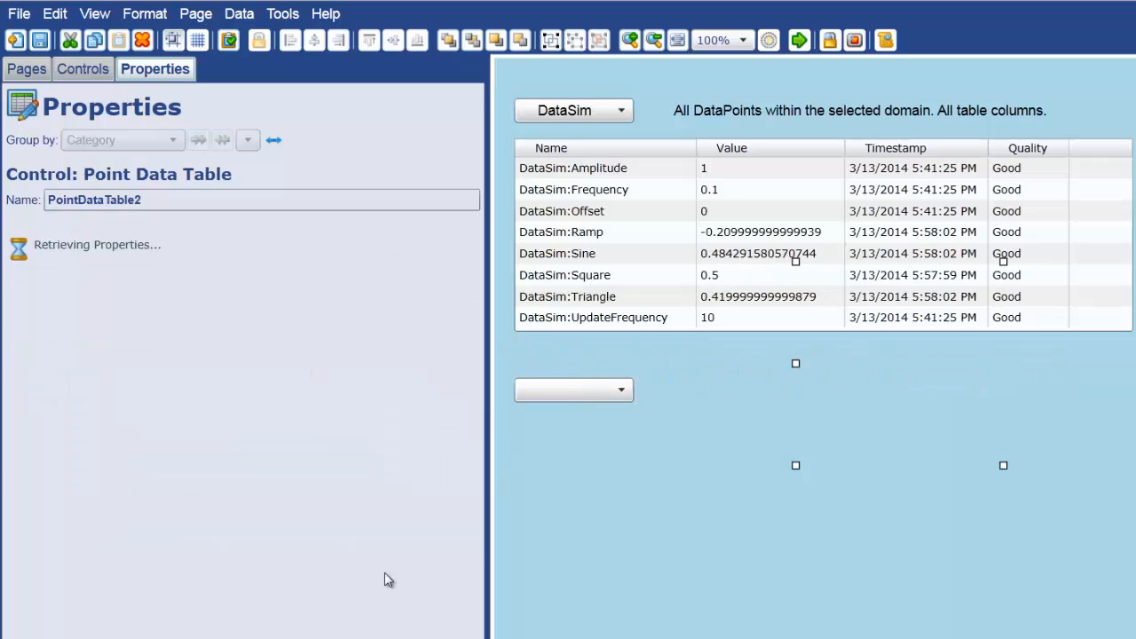
drag(798, 461, 600, 580)
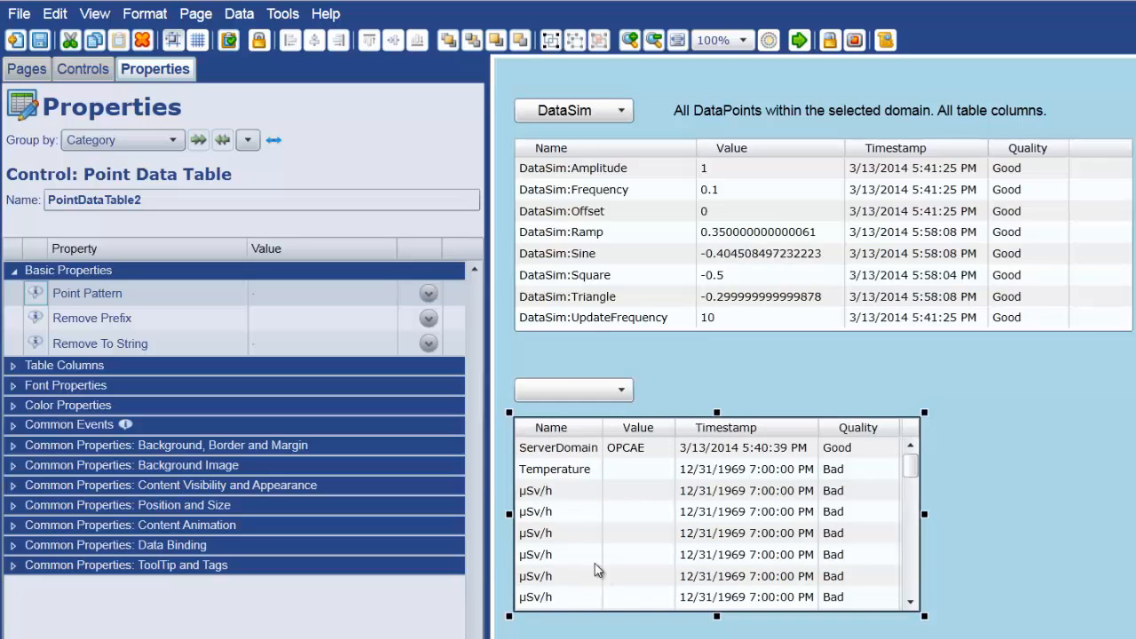
- Open the Script binding for the second ComboBox's Items Source and clear the sample script
click(573, 400)
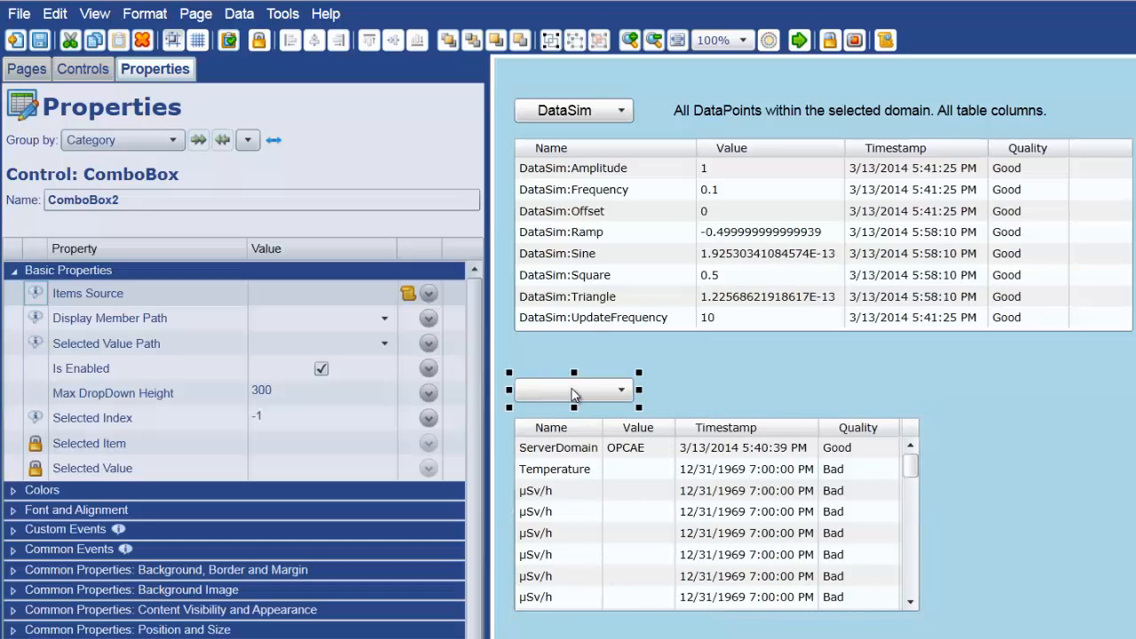
click(429, 293)
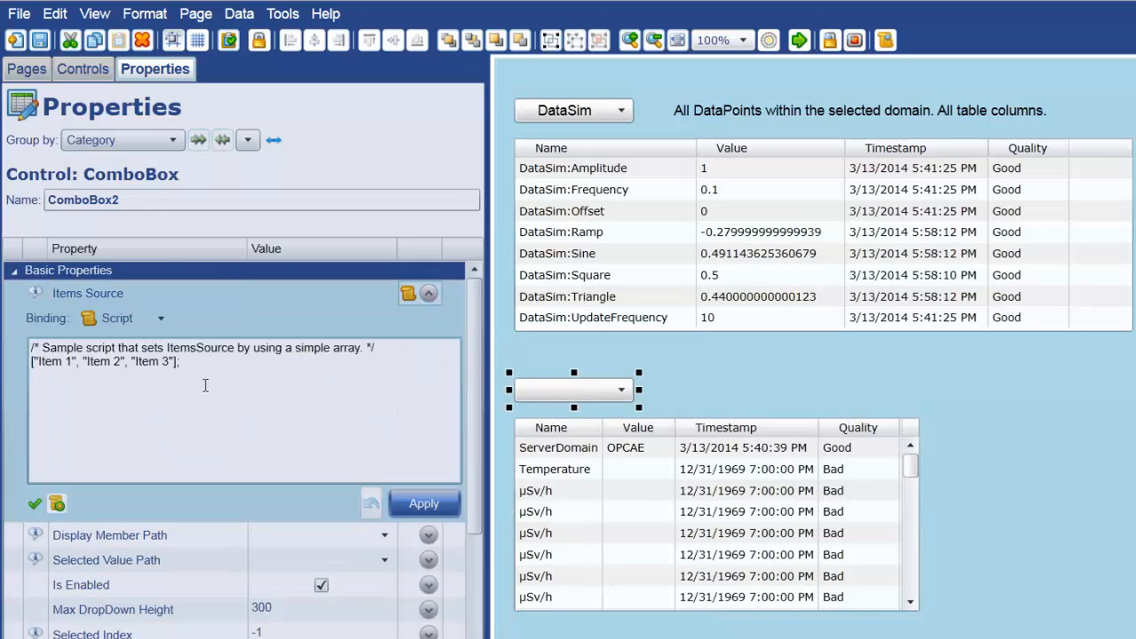
key(ctrl+a)
key(Delete)
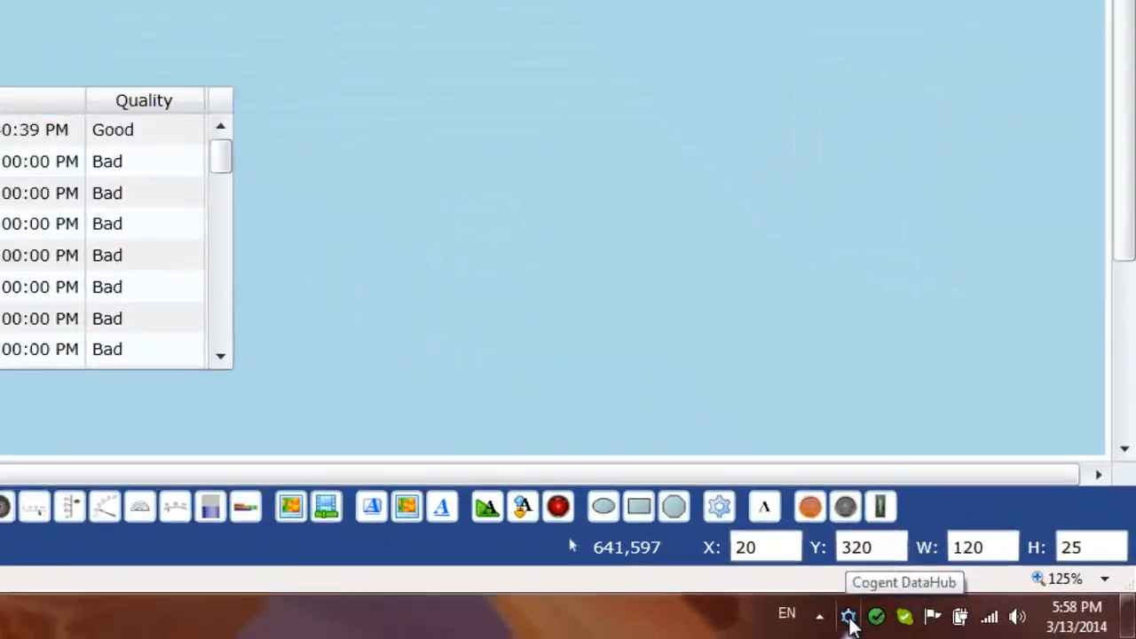
- Open the Cogent DataHub Data Browser, move its window into view and examine the points in the DataSim domain
right_click(991, 627)
click(772, 368)
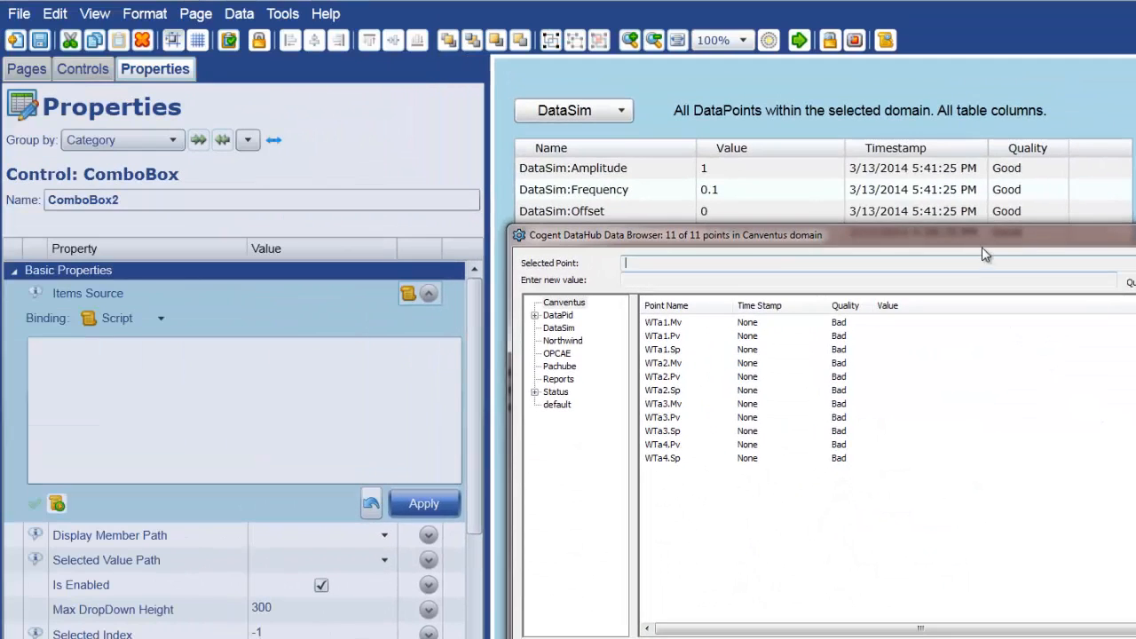
drag(819, 129, 645, 0)
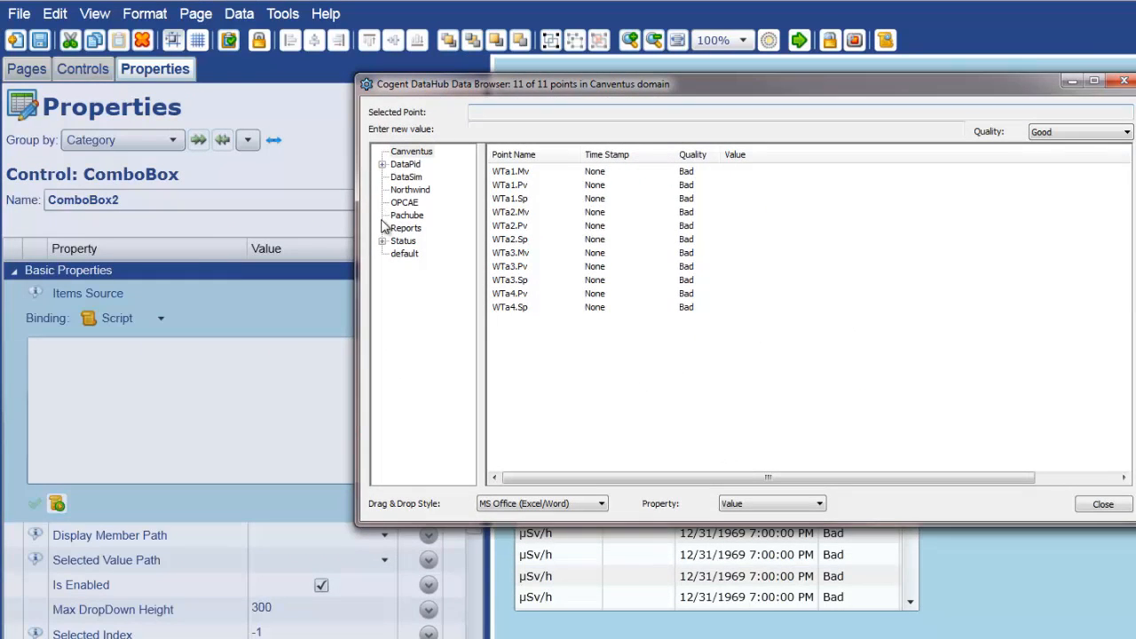
click(404, 178)
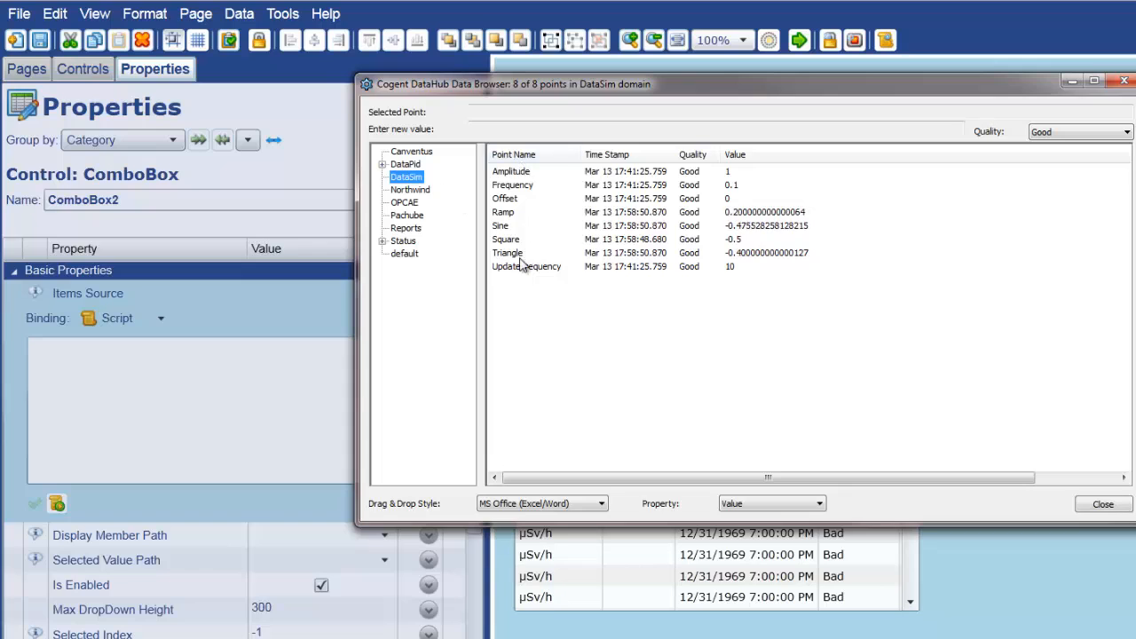
- Expand DataPid and PID1 in the Data Browser and examine the points under Controller, Plant, Range and Setpoint
click(383, 166)
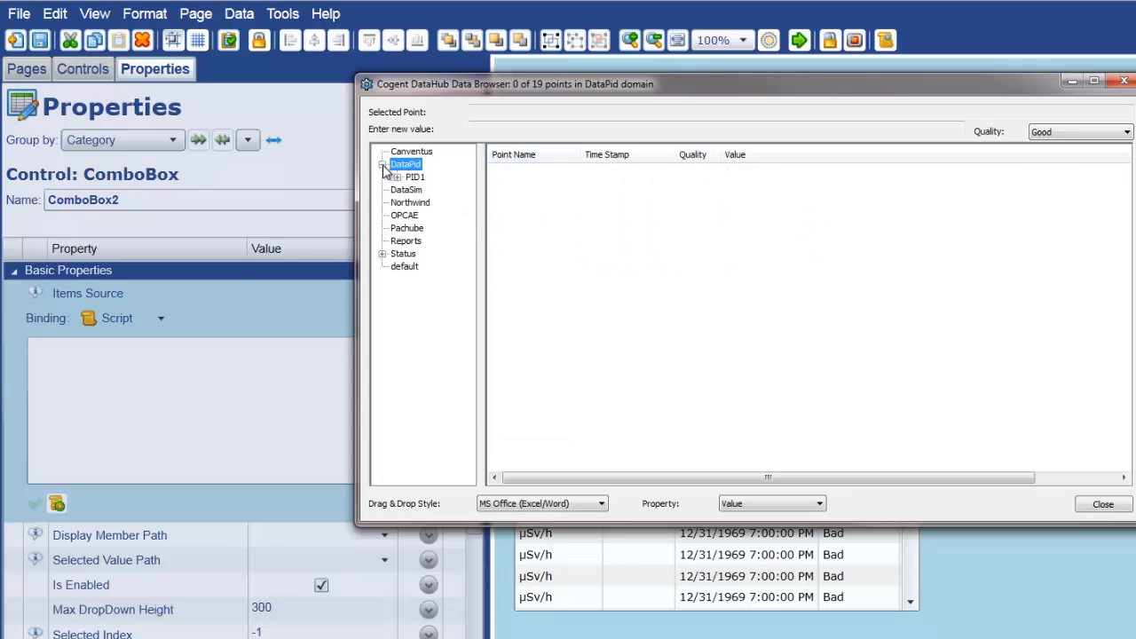
click(397, 178)
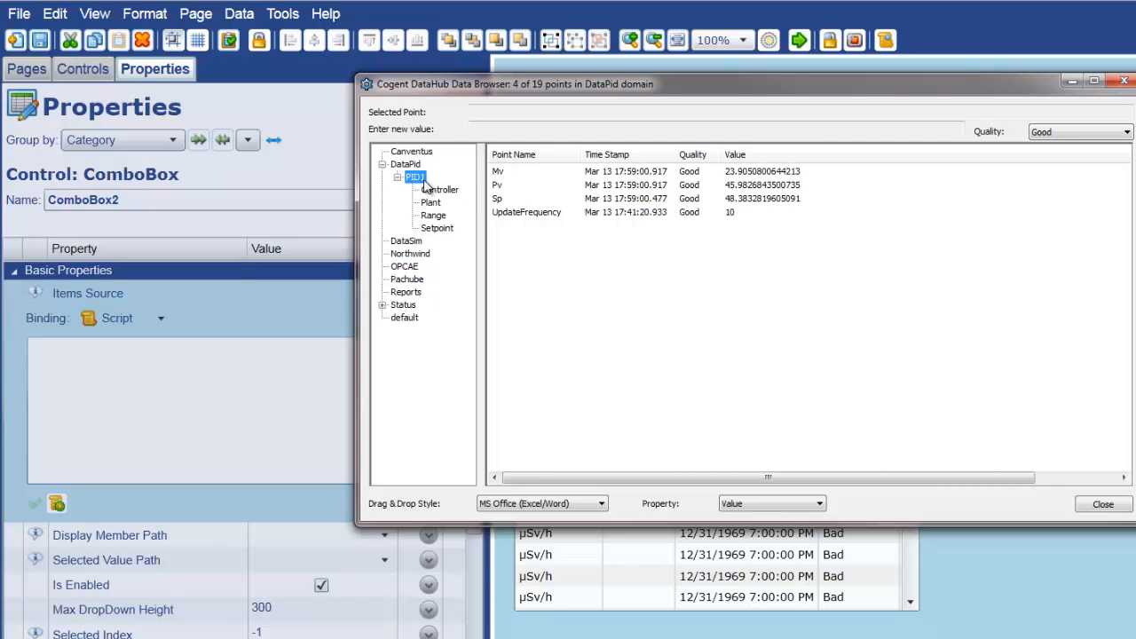
click(431, 192)
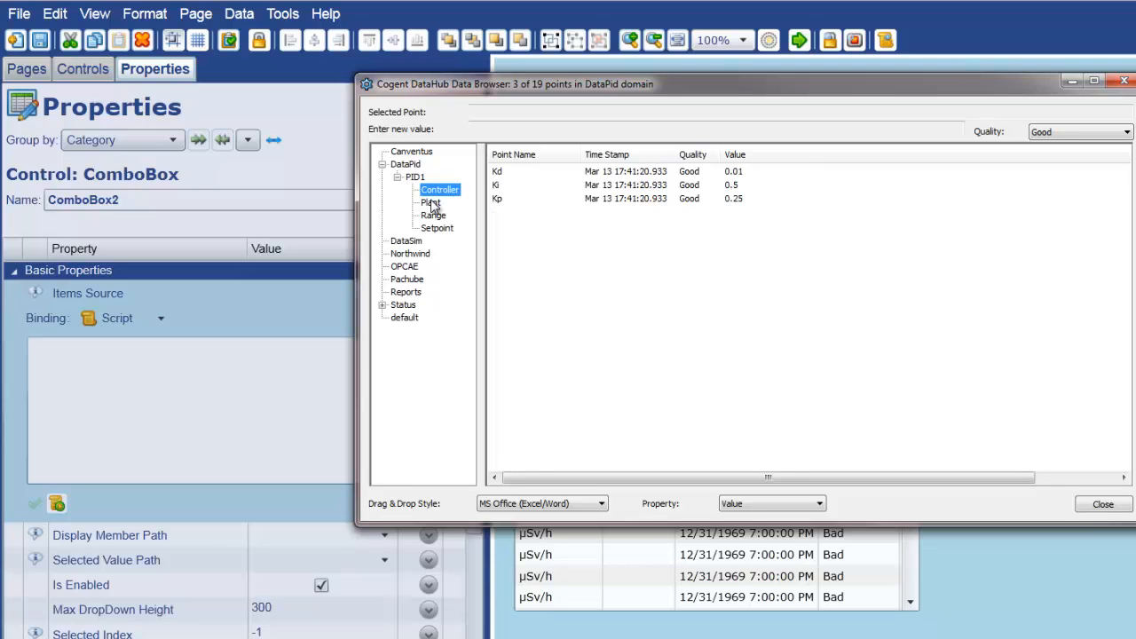
click(432, 203)
click(433, 216)
click(435, 229)
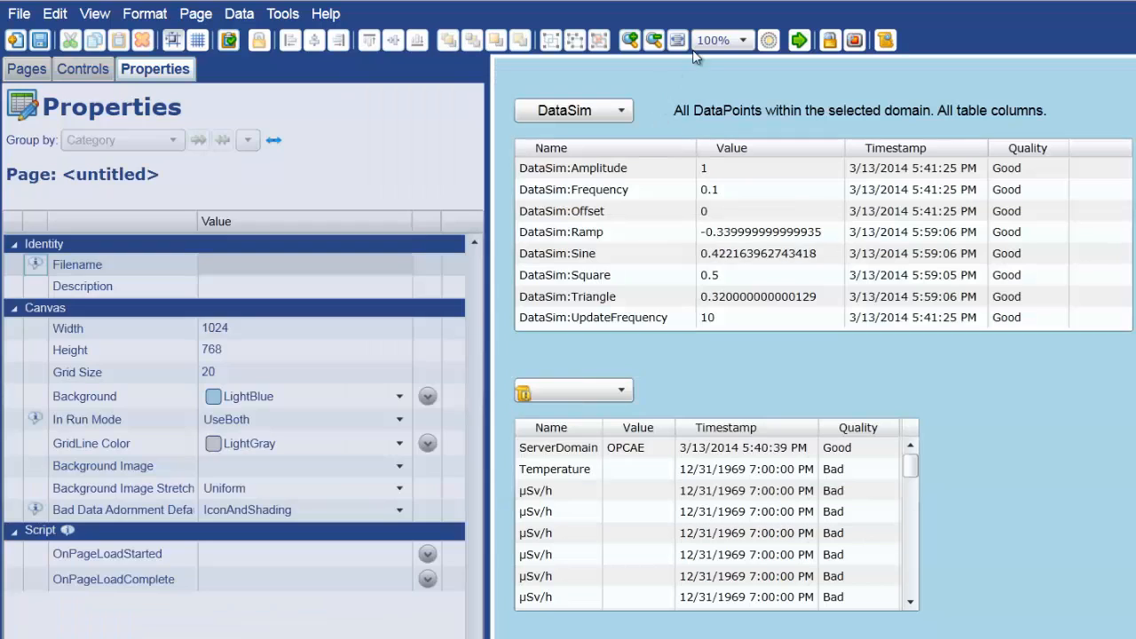
- In run mode, switch the first ComboBox to DataPid and back to DataSim to compare the point names in the table
click(802, 39)
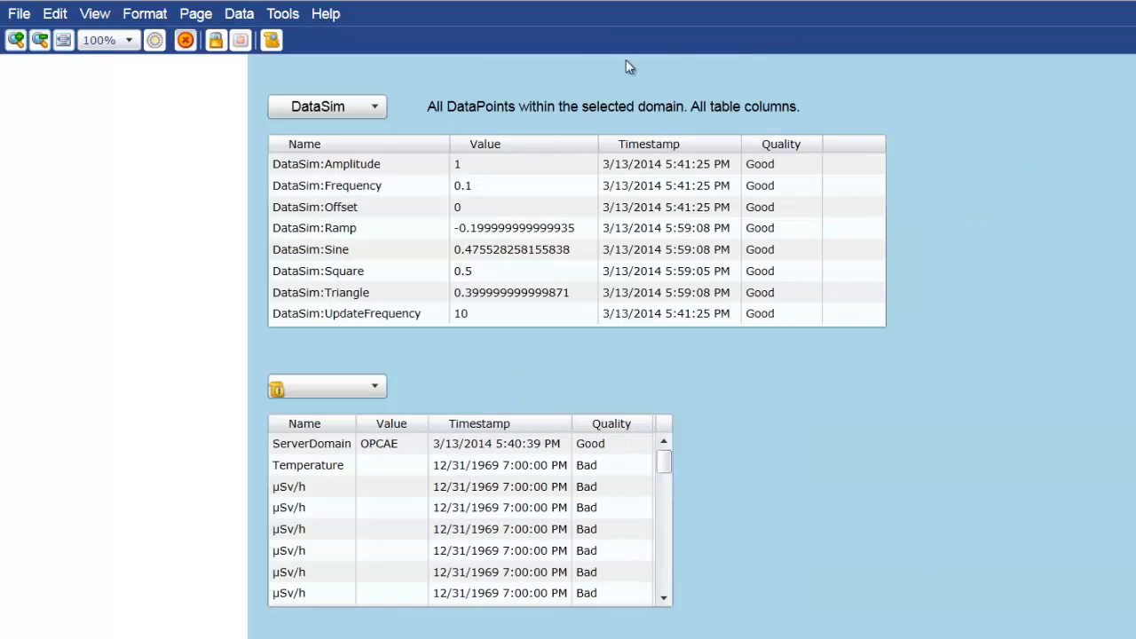
click(349, 109)
click(343, 135)
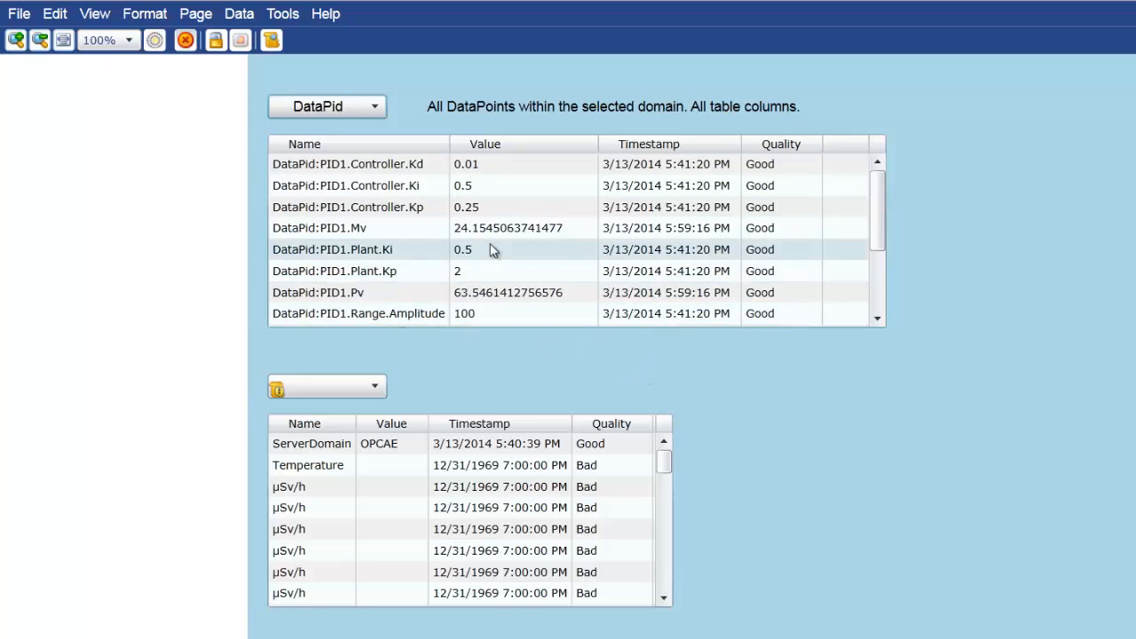
click(355, 106)
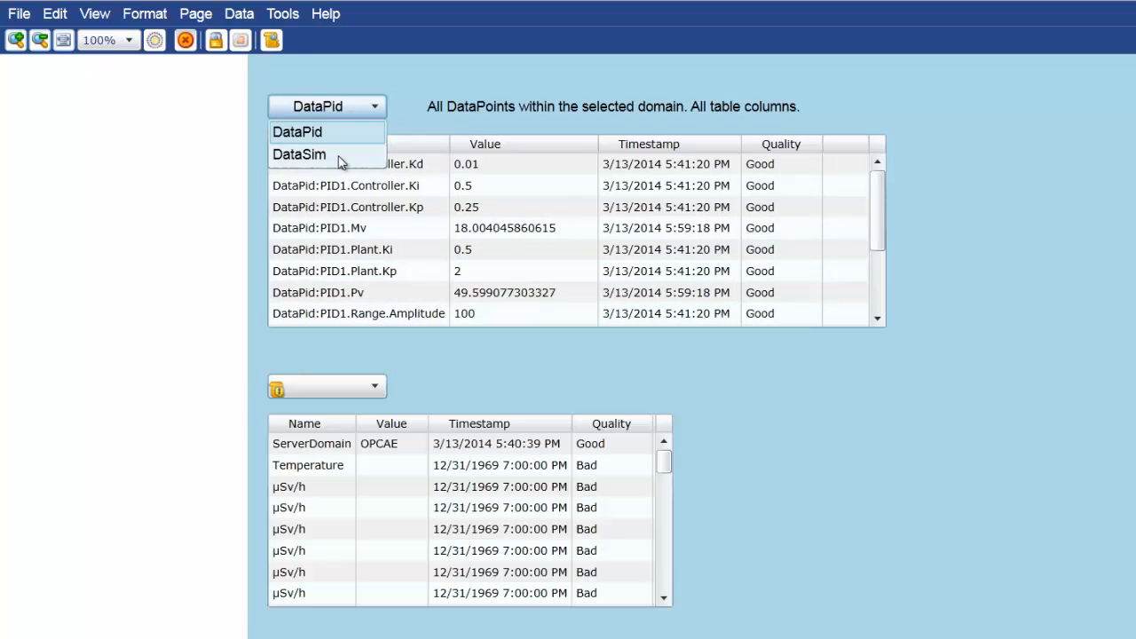
click(289, 154)
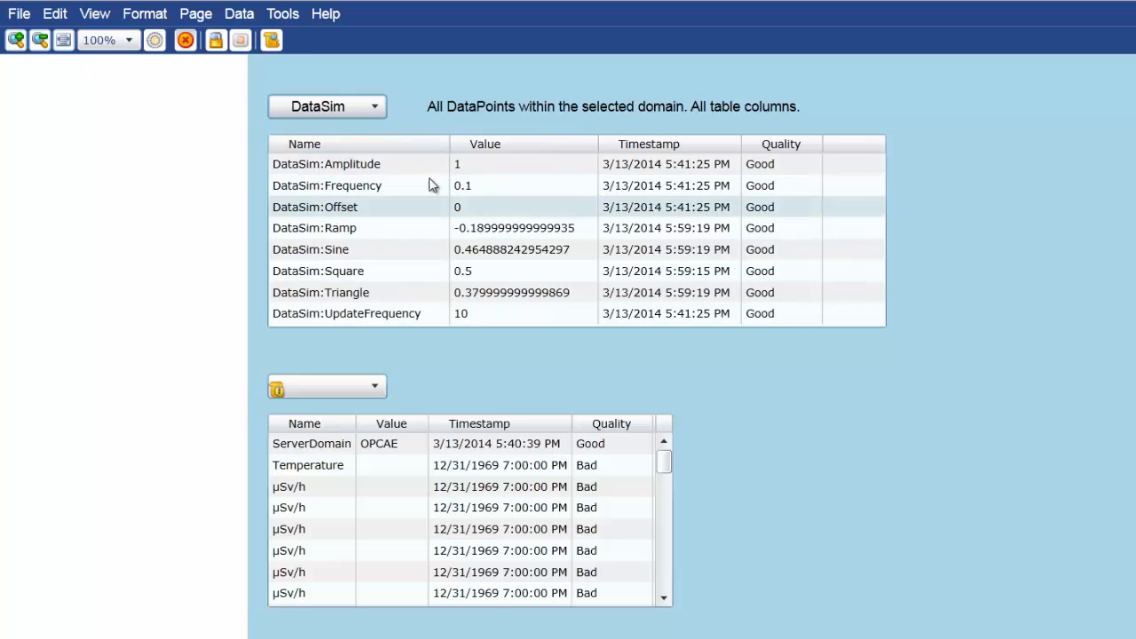
- Choose DataPid in the first ComboBox, look through the table's full list of PID1 points, and return to design mode
click(354, 107)
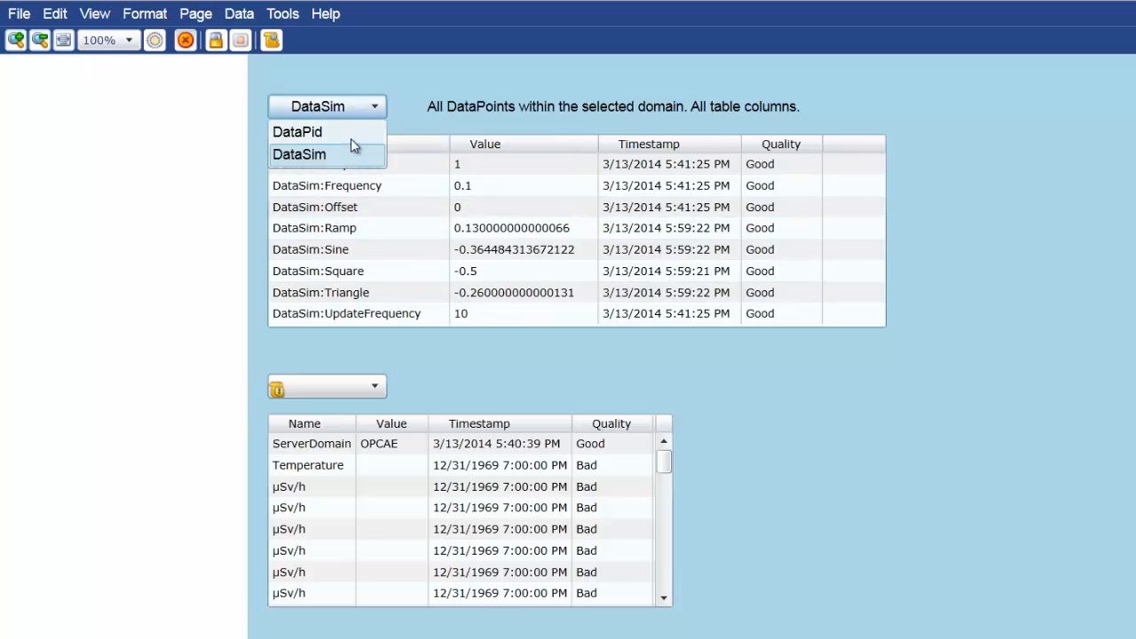
click(351, 138)
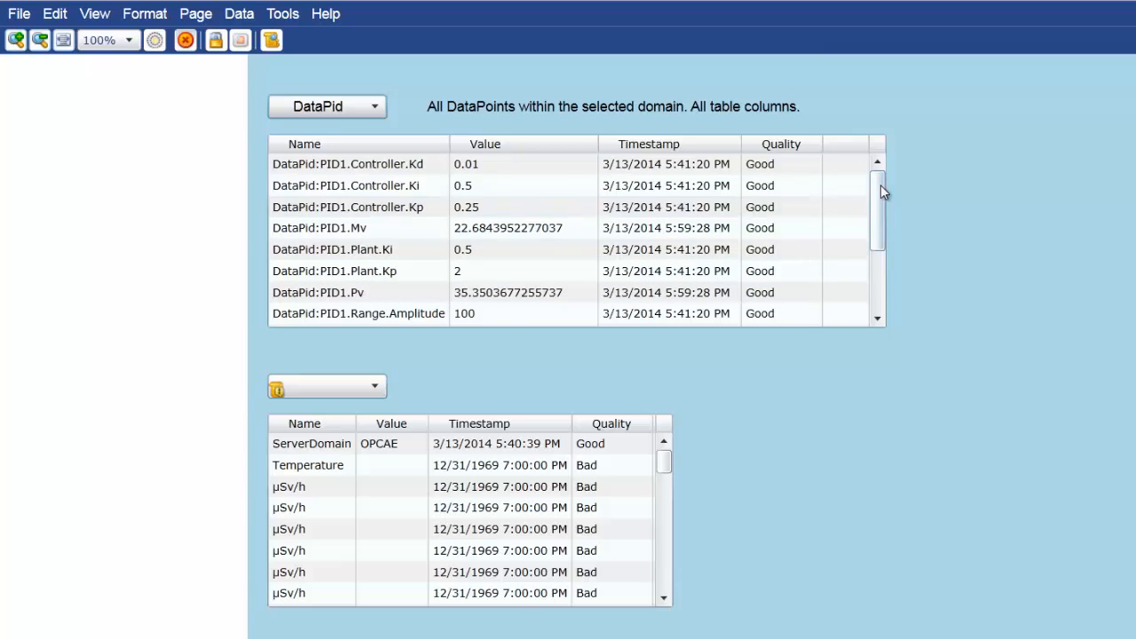
drag(881, 184, 876, 237)
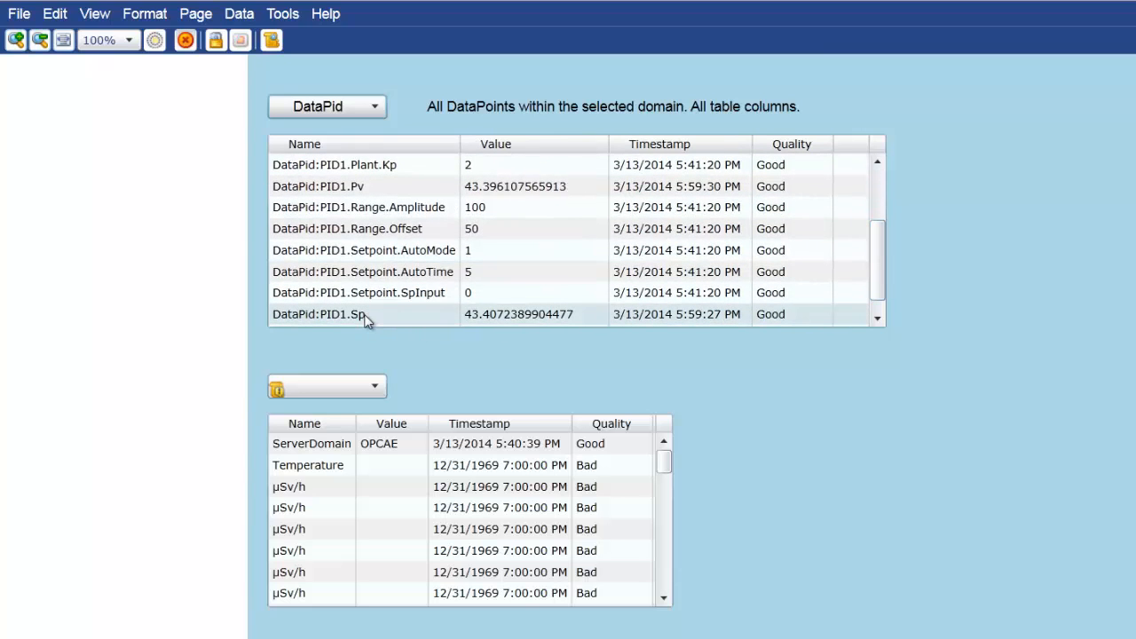
drag(881, 265, 883, 196)
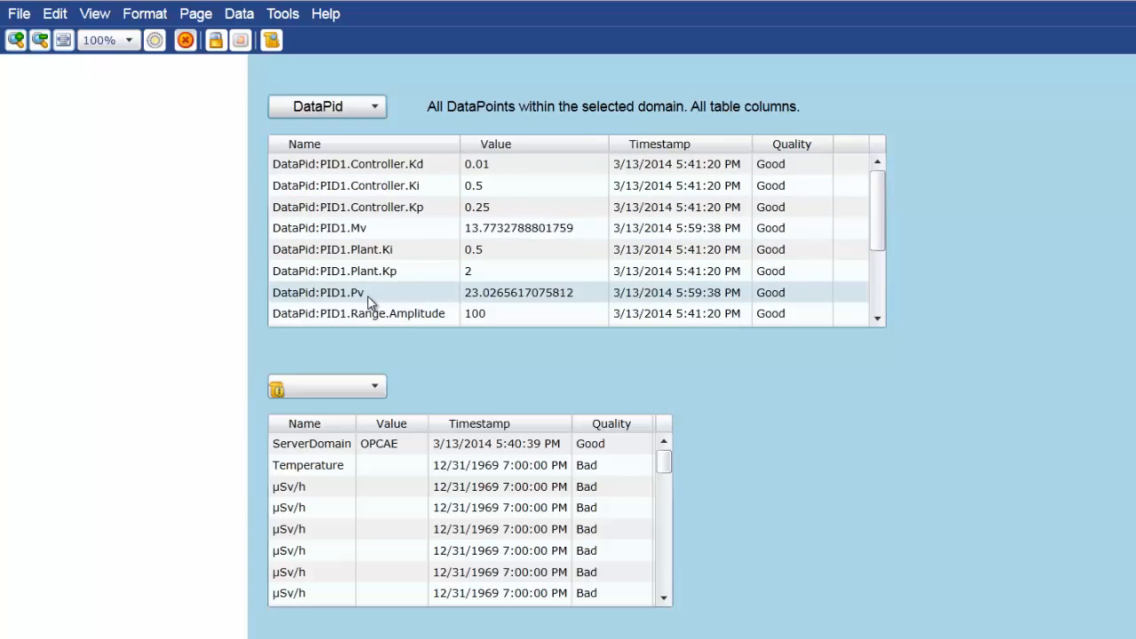
click(185, 40)
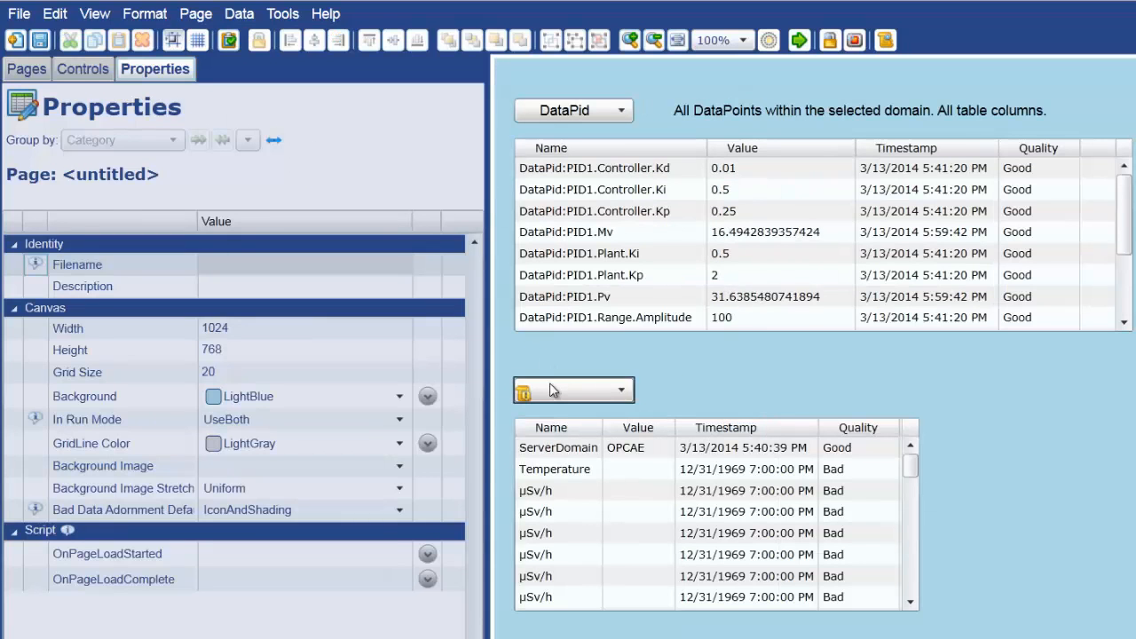
- In the second ComboBox's Items Source script, declare the dictionary with "var d = new Dictionary<|string,string|>();"
click(549, 382)
click(428, 293)
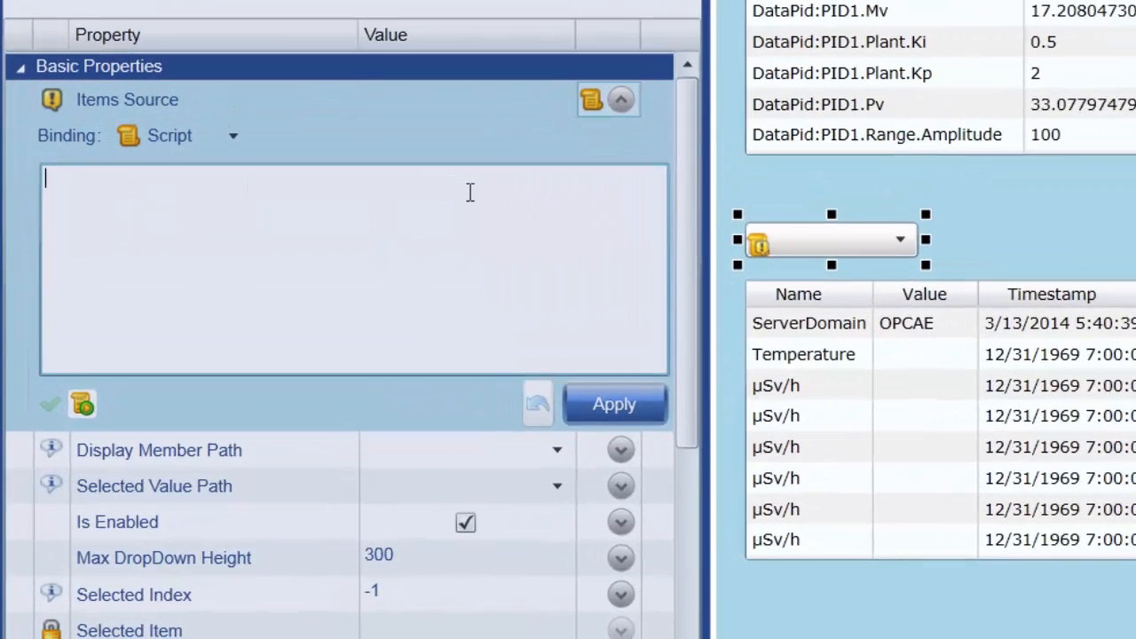
text(var )
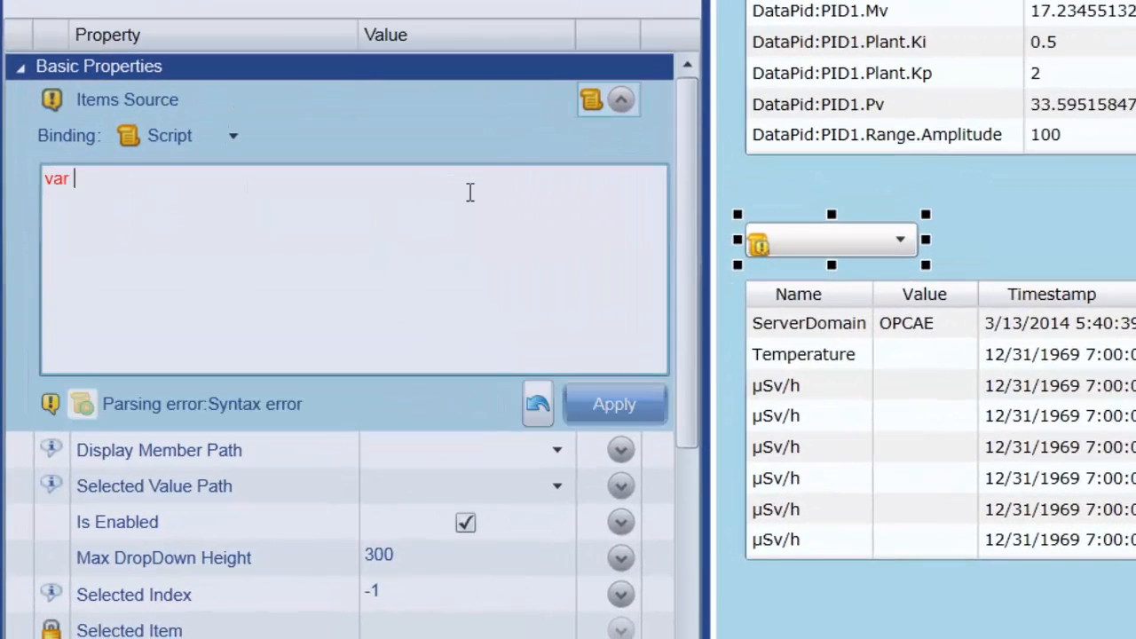
text(d)
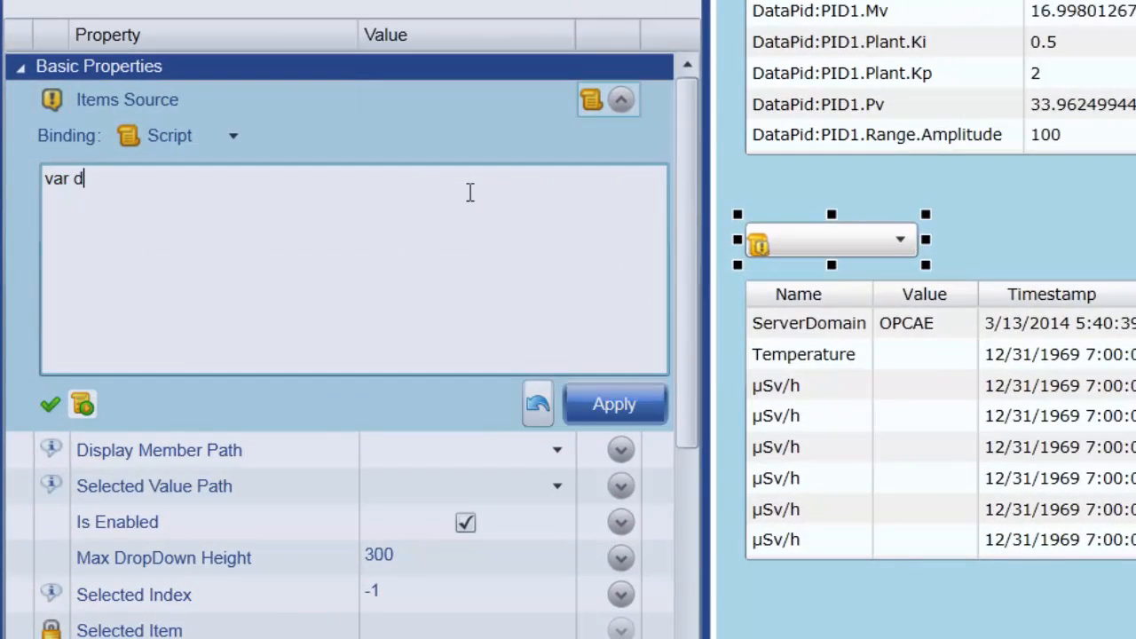
text( = new)
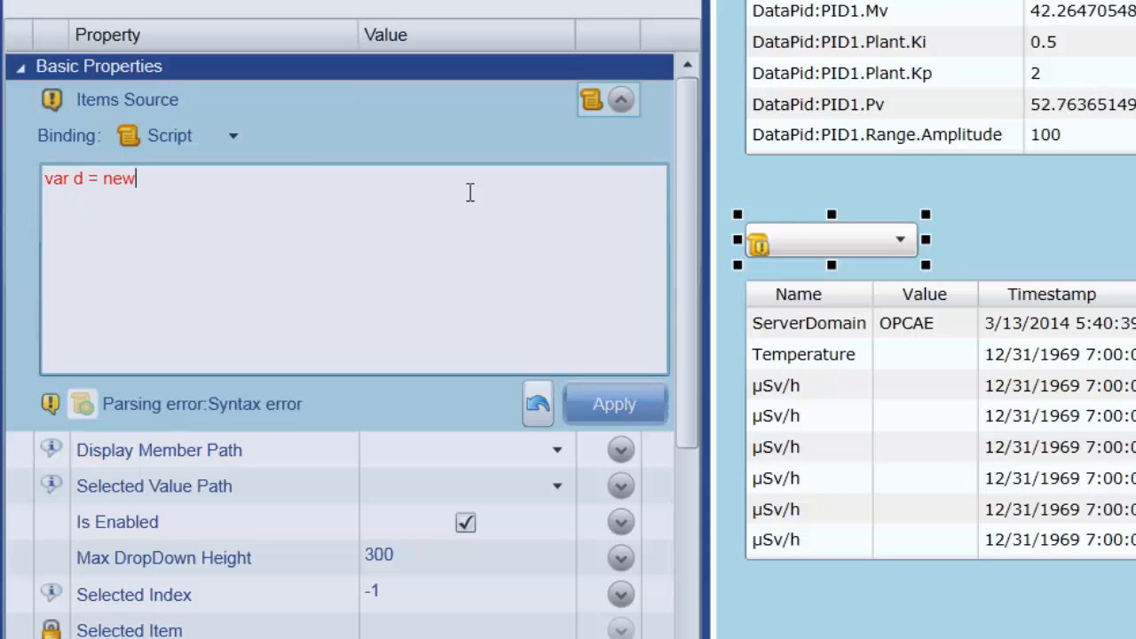
text( Dictionary<)
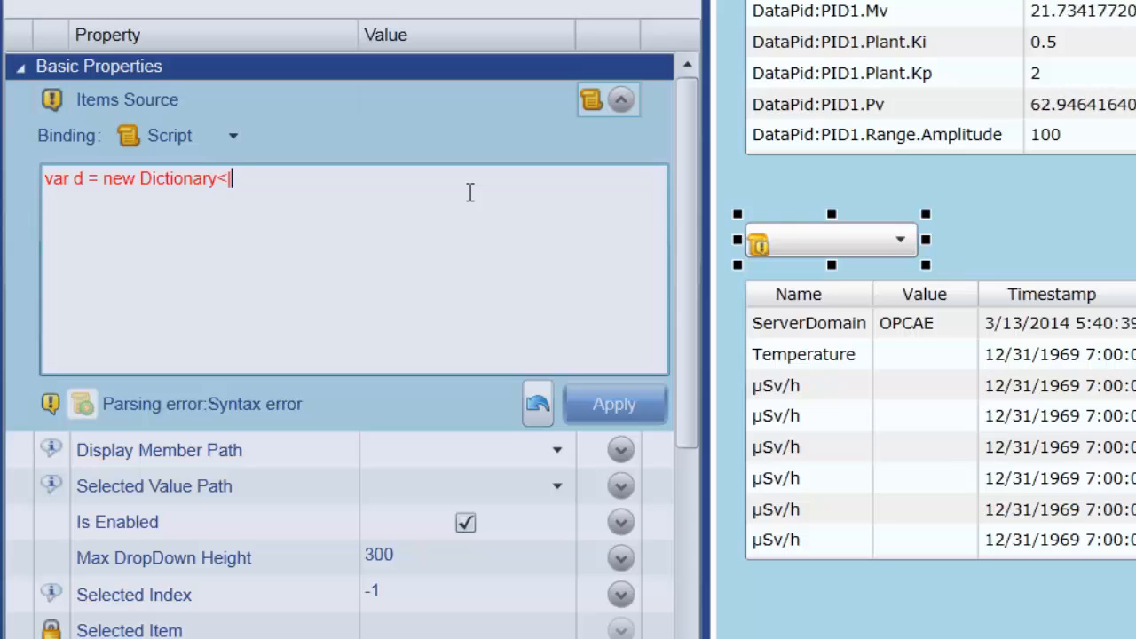
text(|string,string)
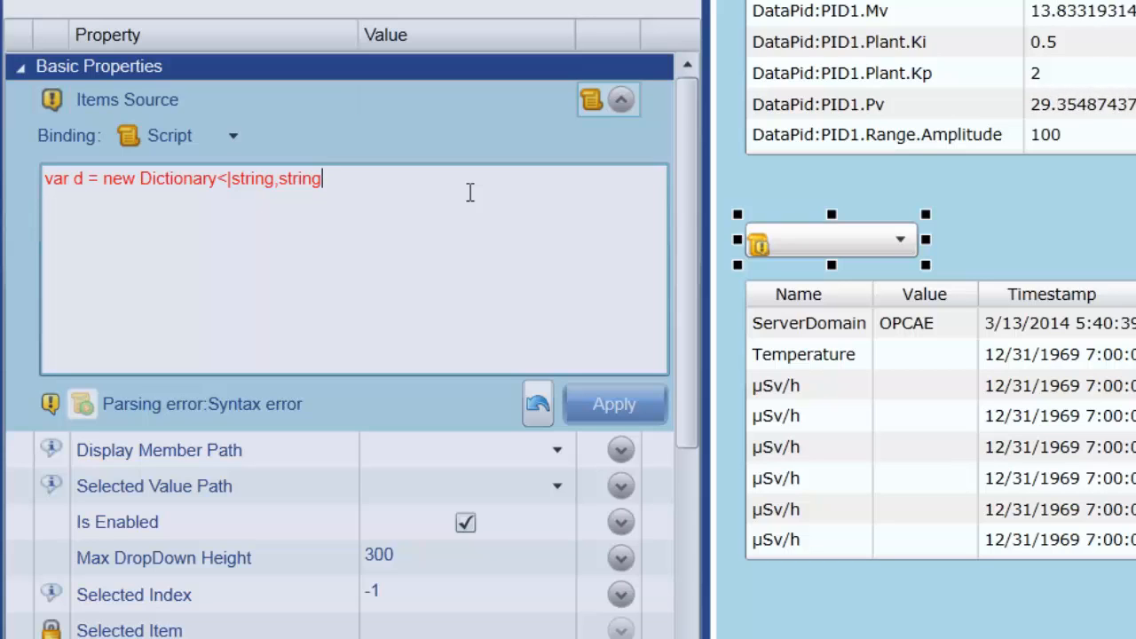
text(();)
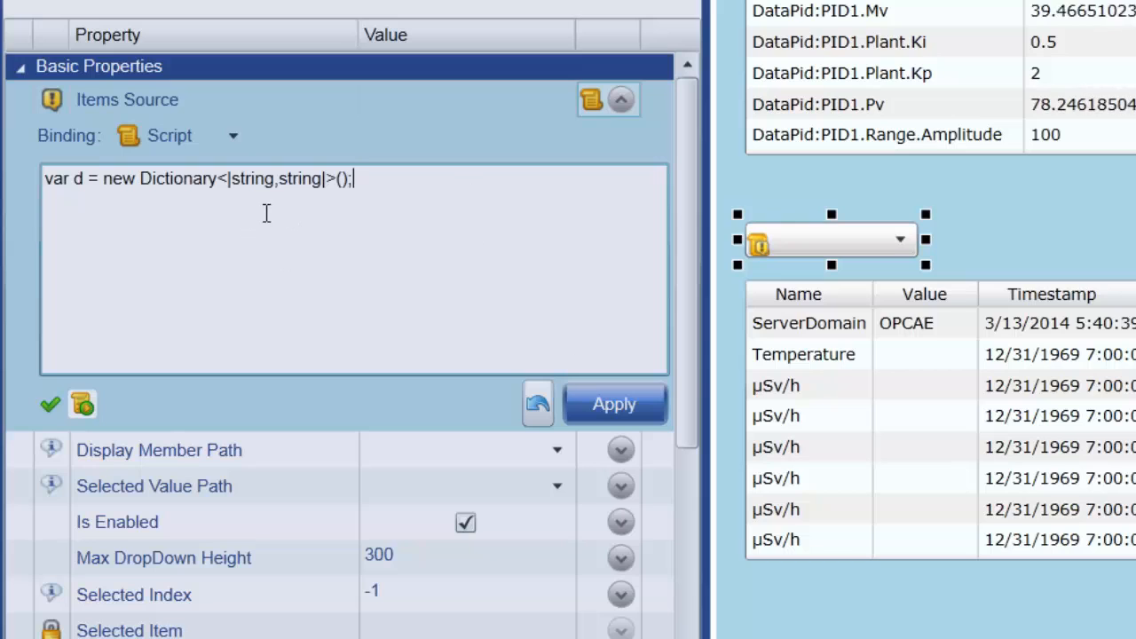
- Add a dictionary entry to the script with the key "DataPid" and an empty value string: d.Add("DataPid", "");
key(Return)
text(d.)
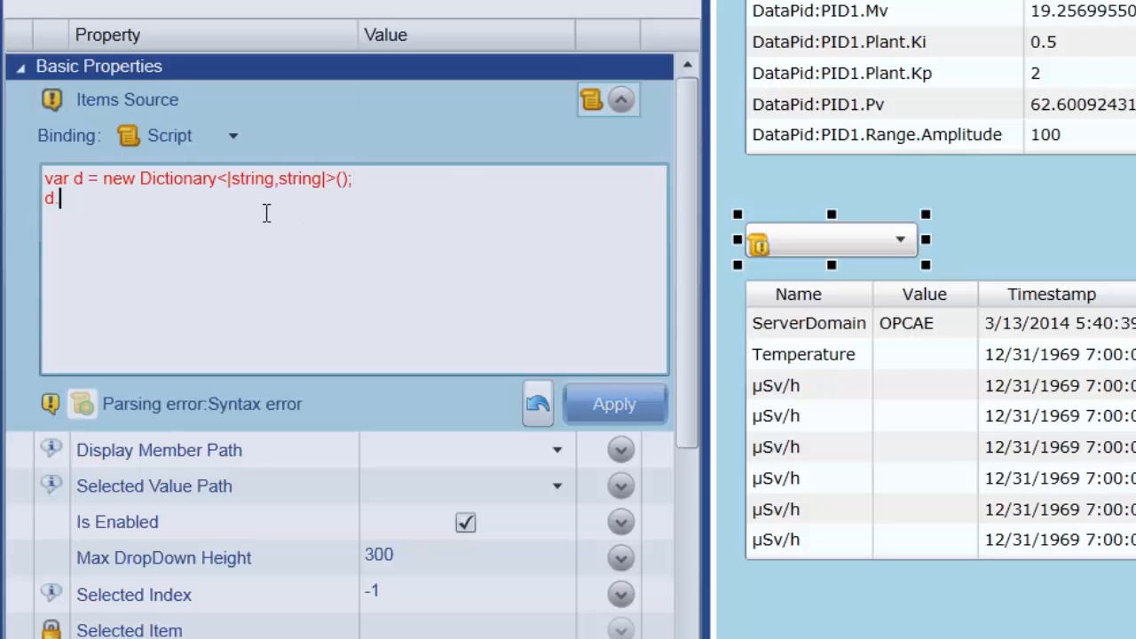
text(Add()
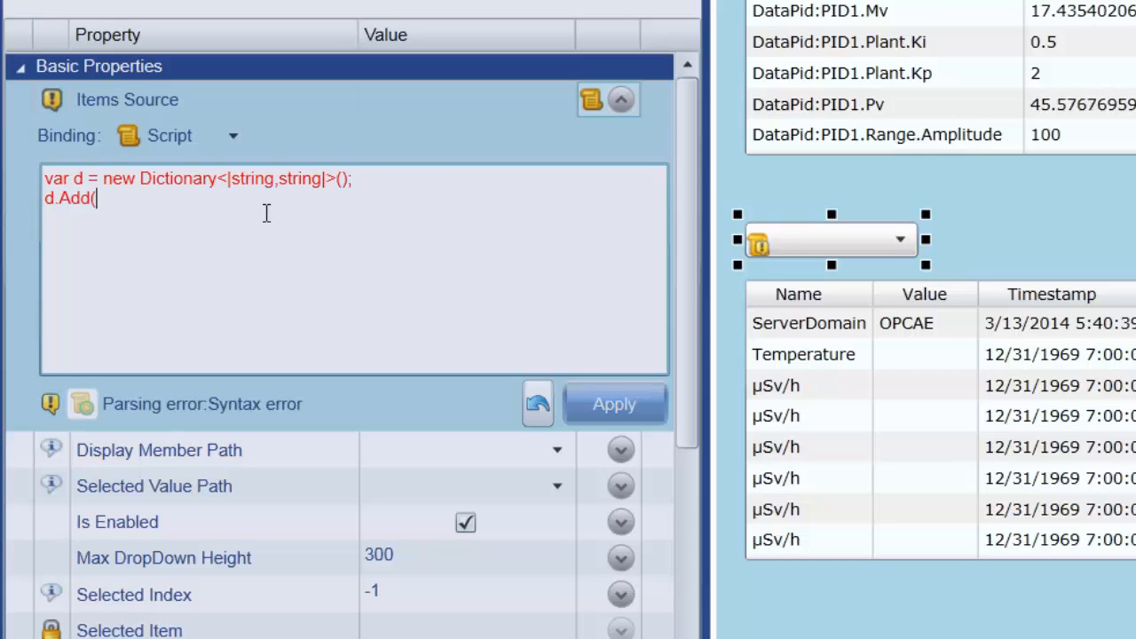
text("DataP)
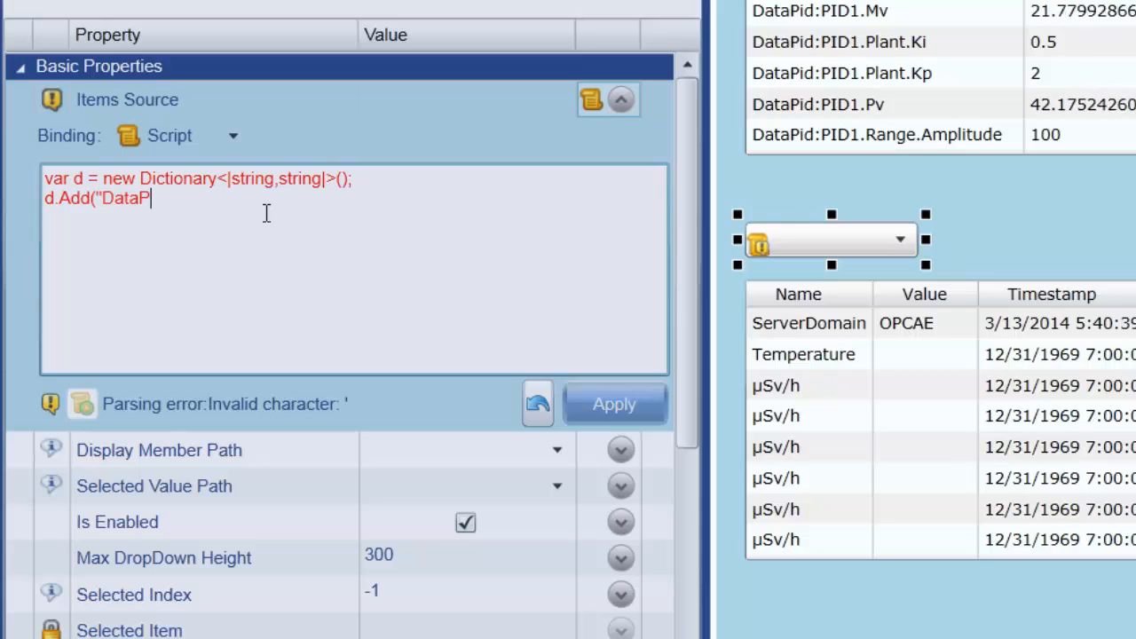
text(id")
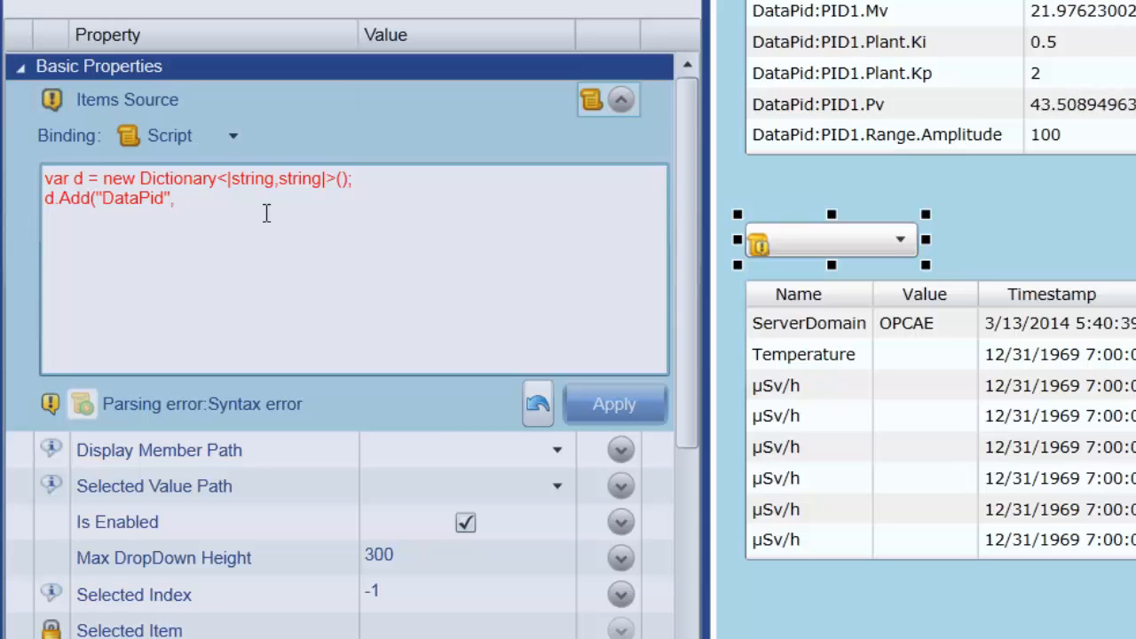
text(, "");)
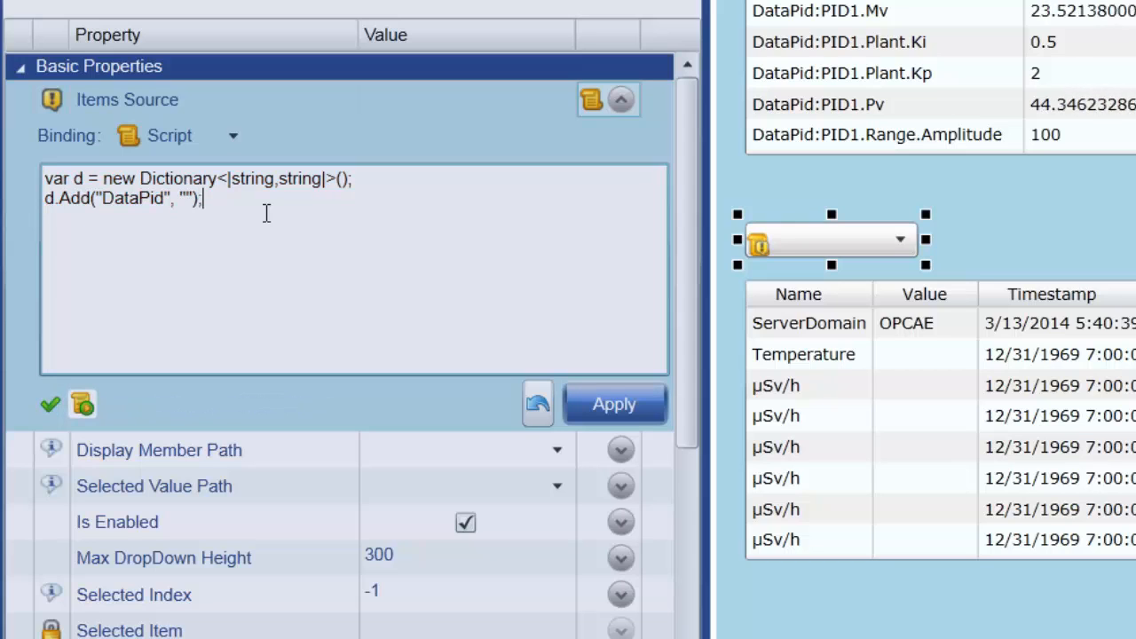
- Fill in the DataPid entry's value with the pattern "^DataPid:PID1...$" and begin a new script line
key(Left)
key(Left)
key(Left)
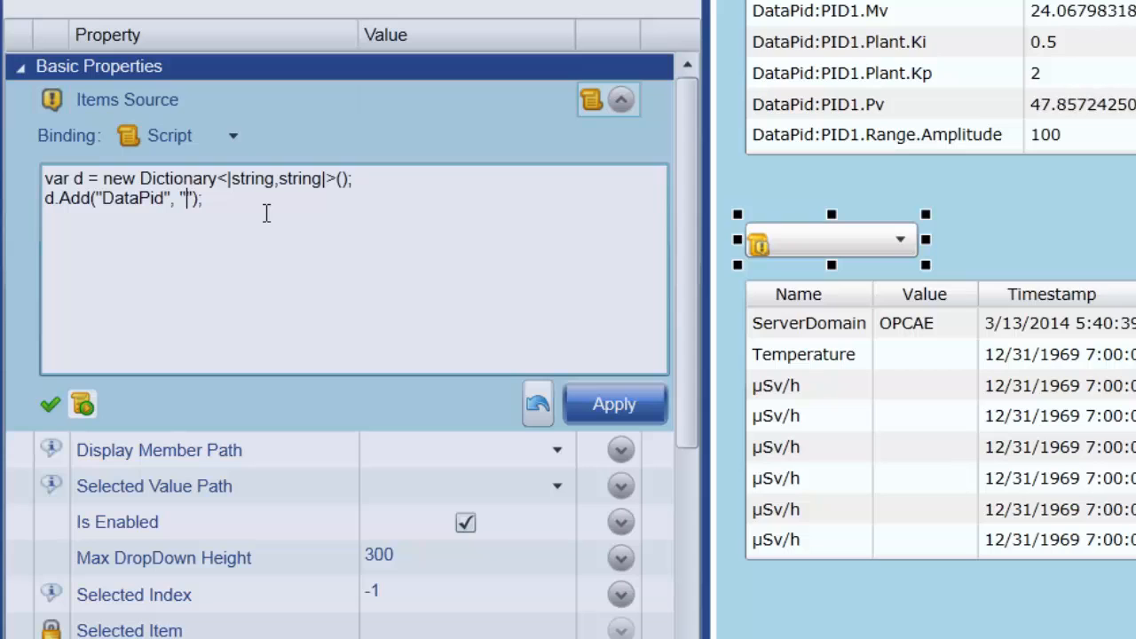
text(^)
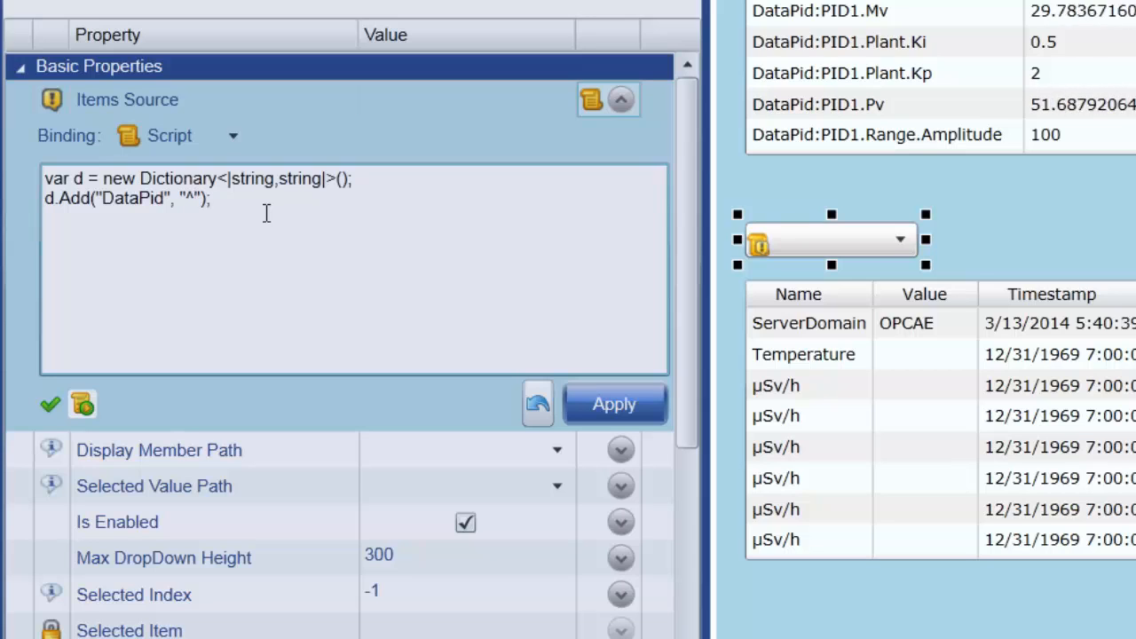
text(DataPid)
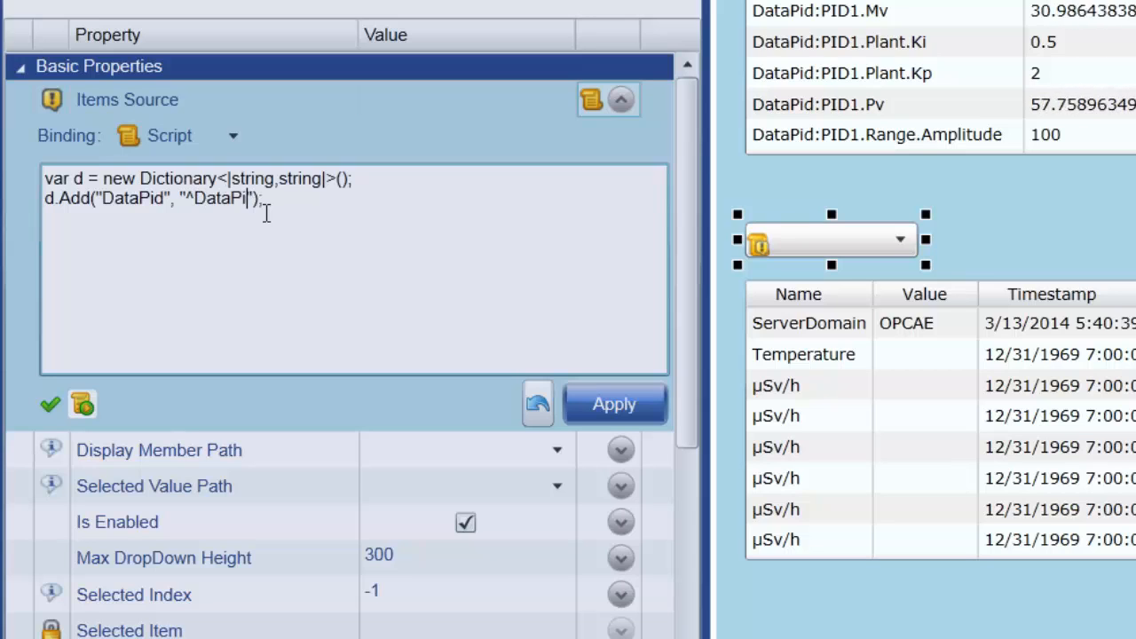
text(:)
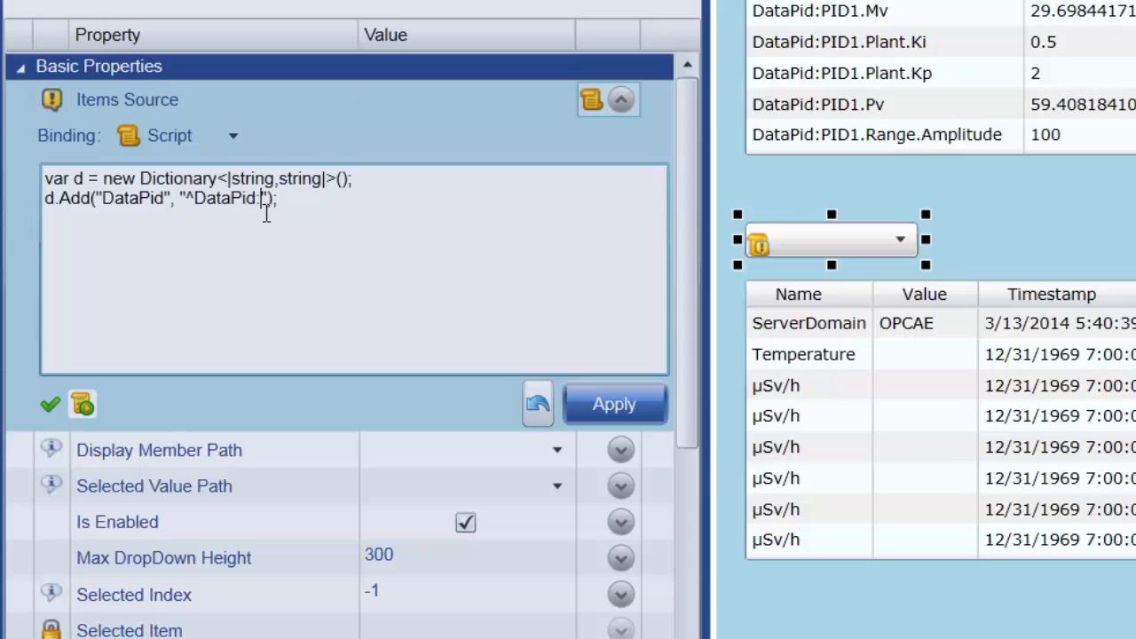
text(PID1)
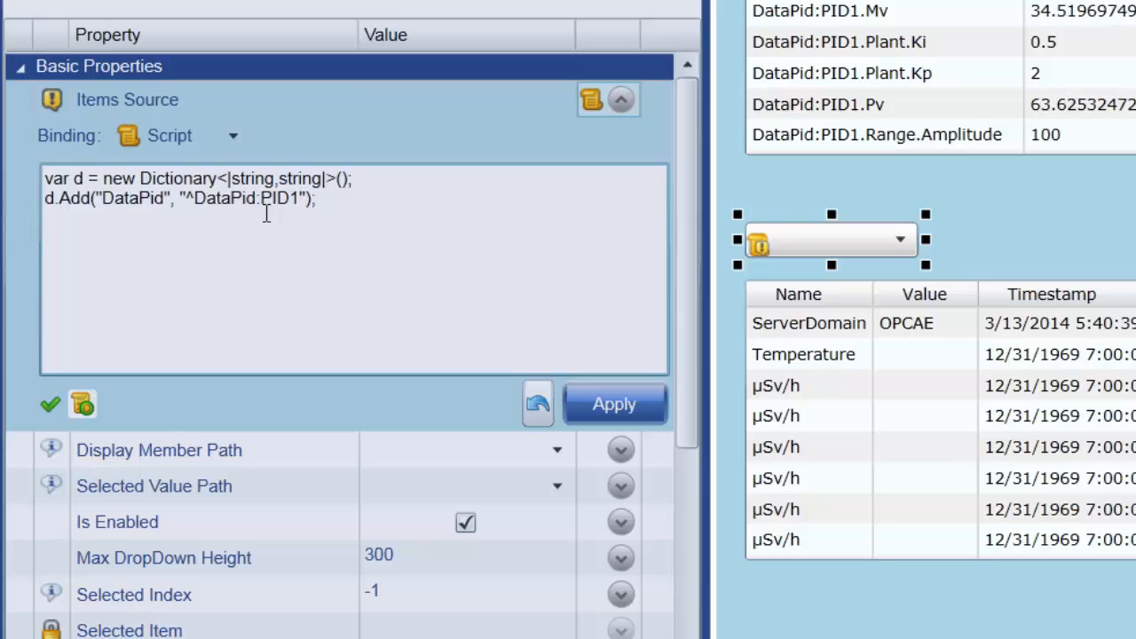
text(.)
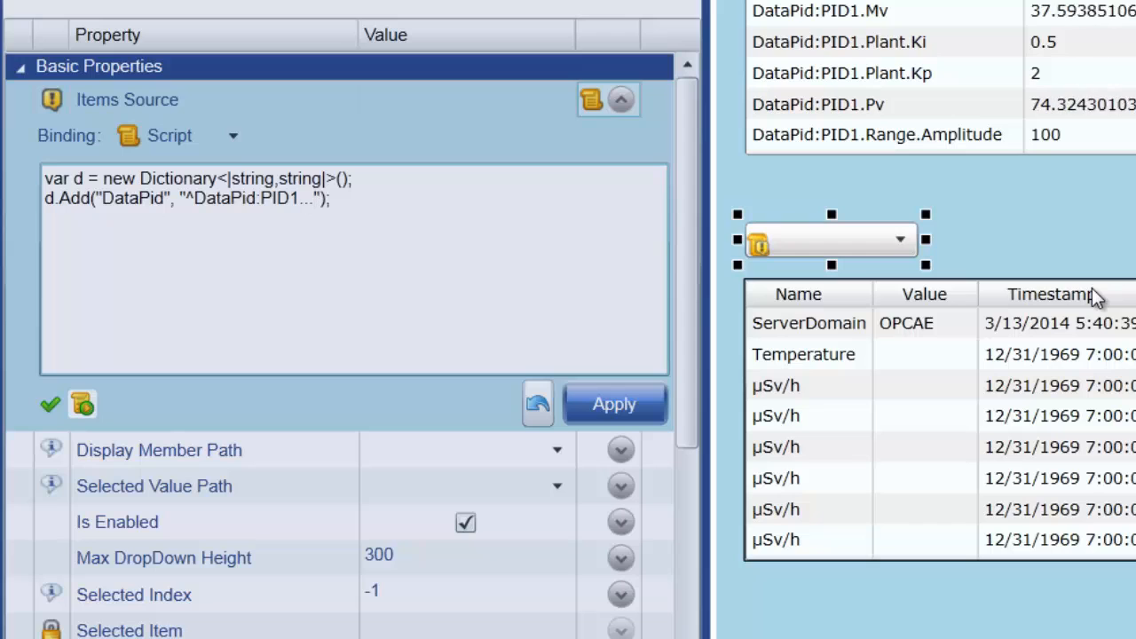
text(..$)
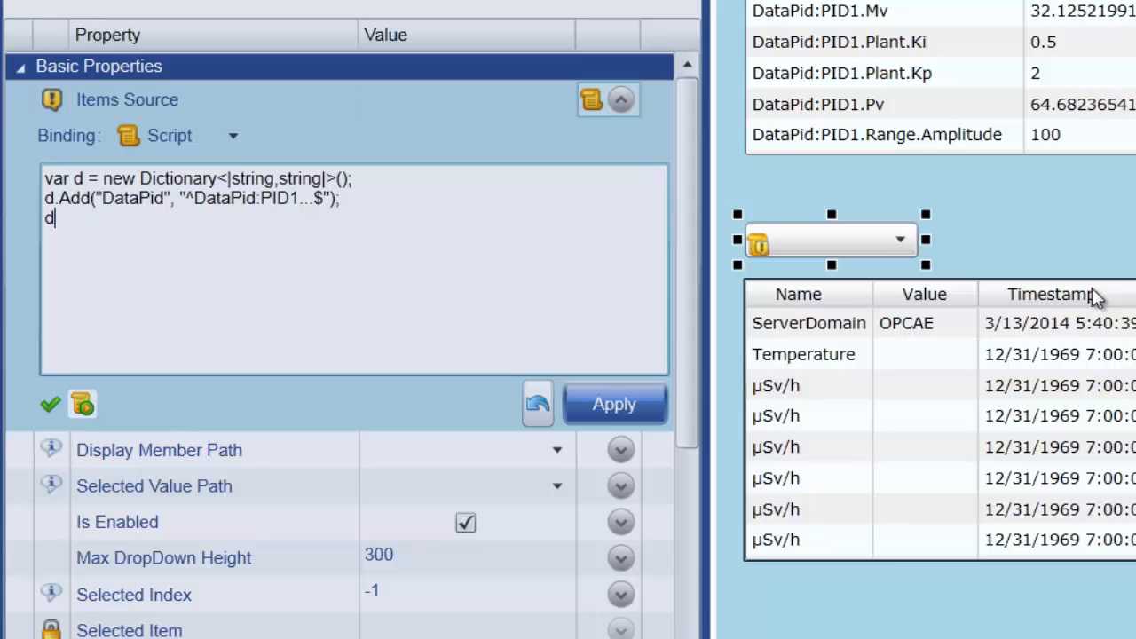
- Write a second d.Add() call in the script with the key "DataSim"
text(.Add)
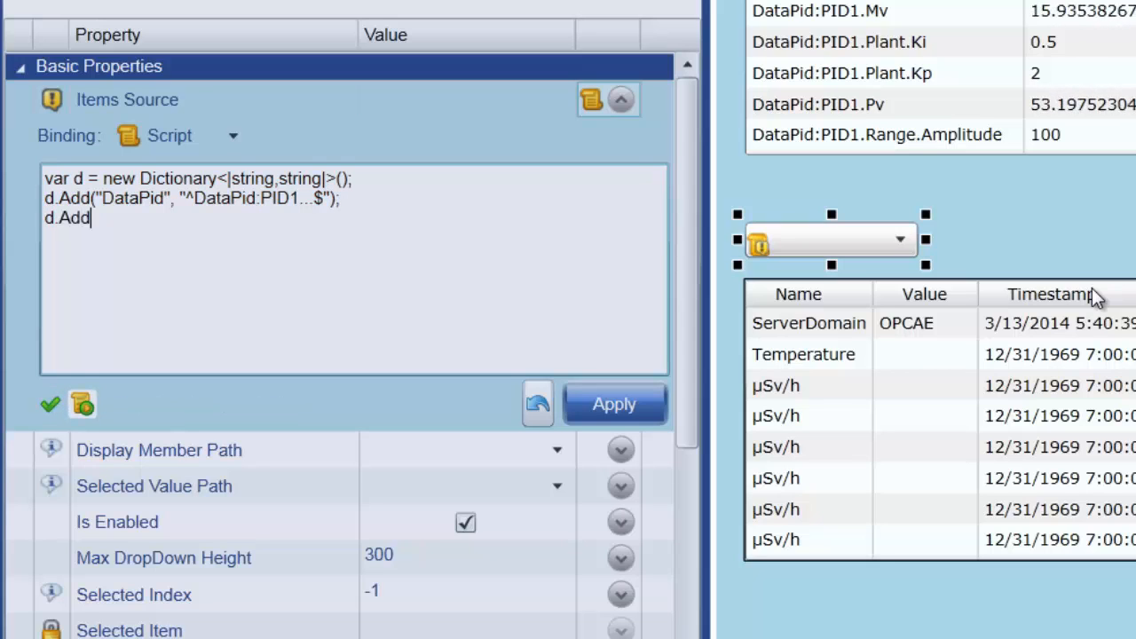
text(())
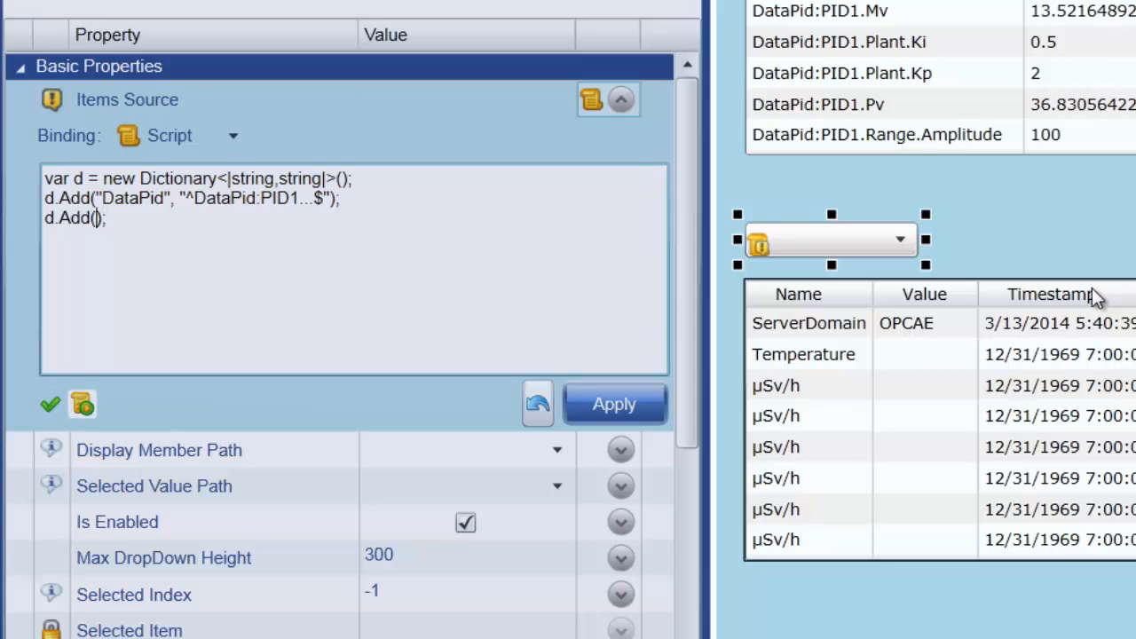
text("Data)
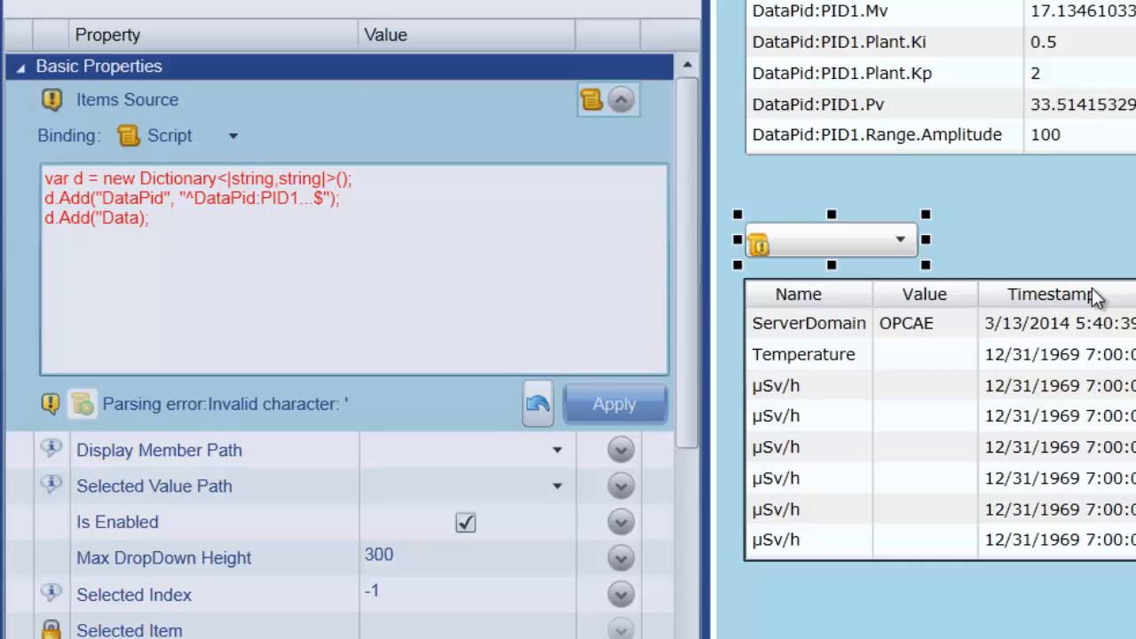
text(Dim)
key(BackSpace)
key(BackSpace)
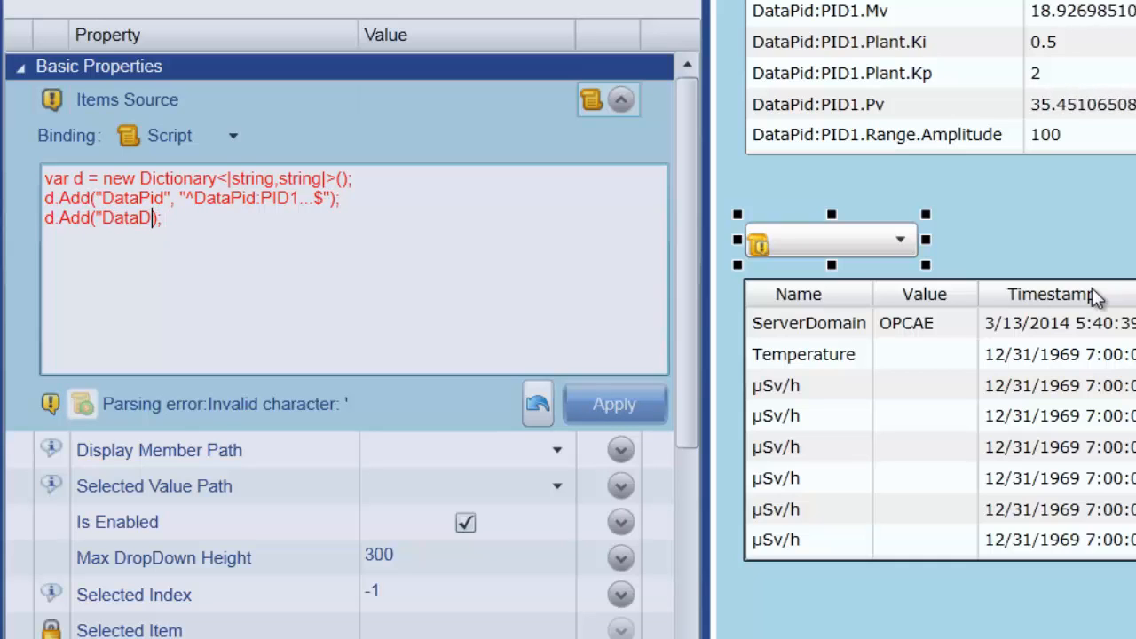
text(Sim")
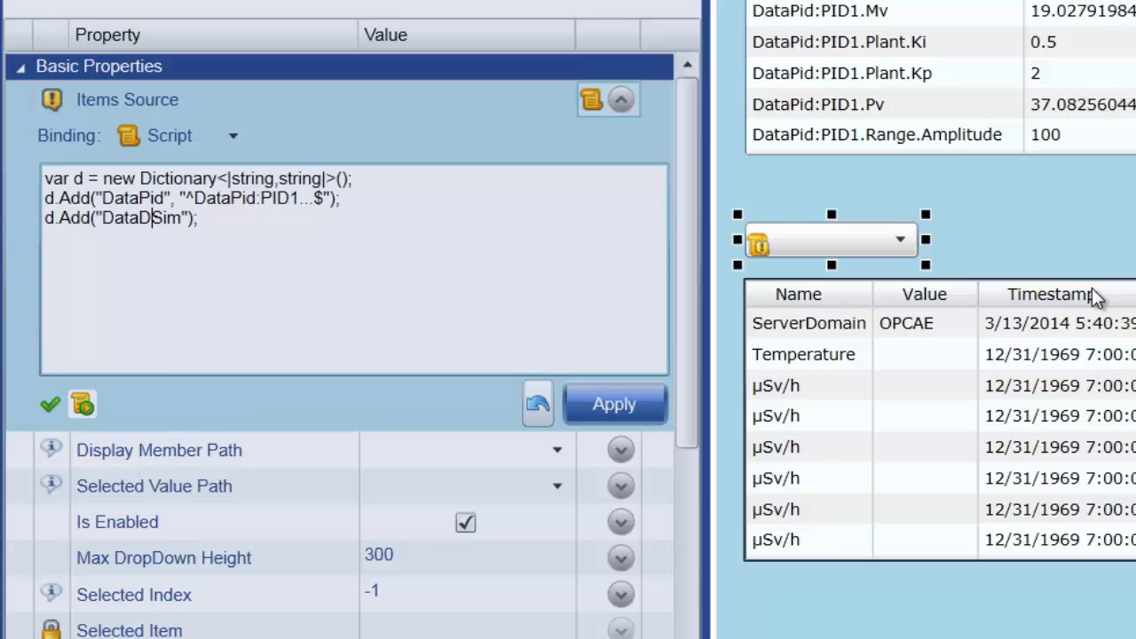
key(BackSpace)
key(Right)
key(Left)
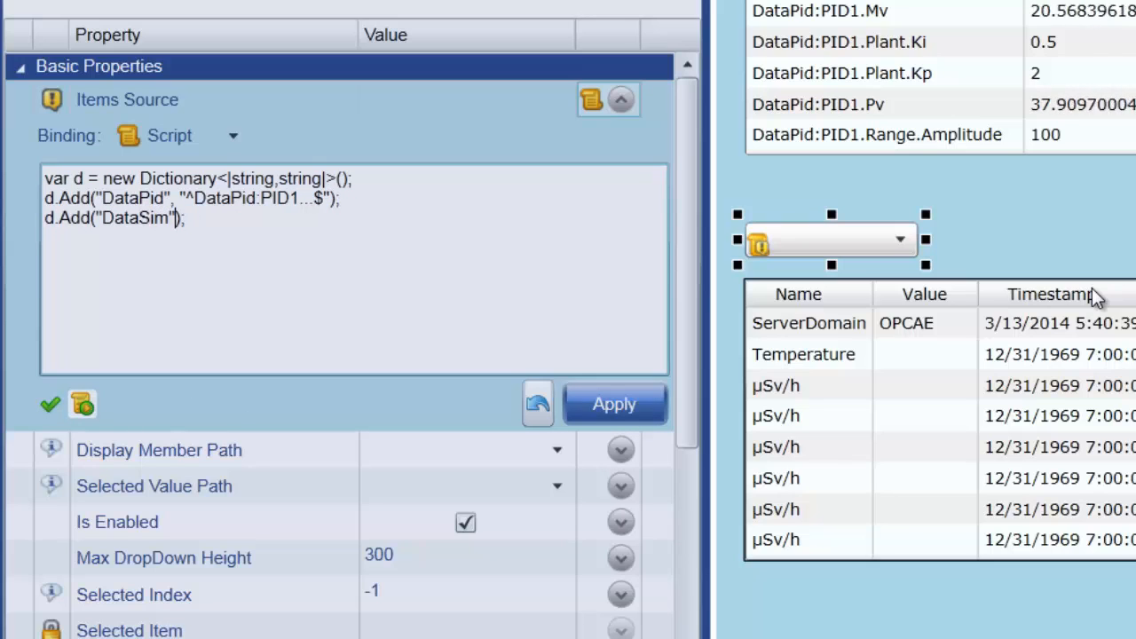
- Give the DataSim entry the value pattern "^DataSim.*" as its second argument
text(, "")
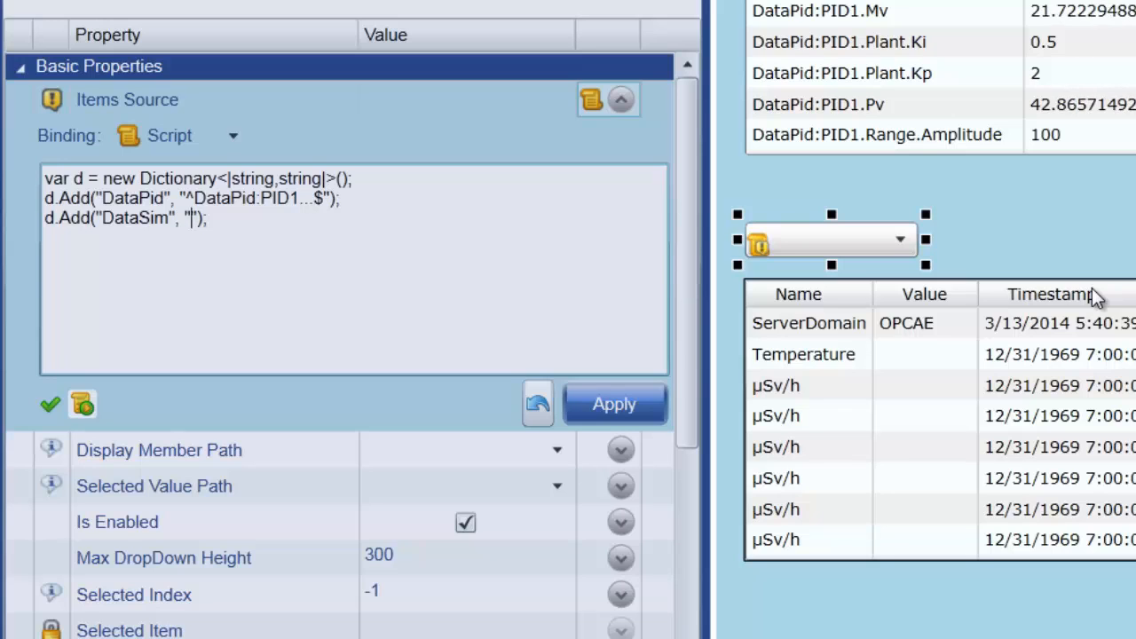
text(^DataSim)
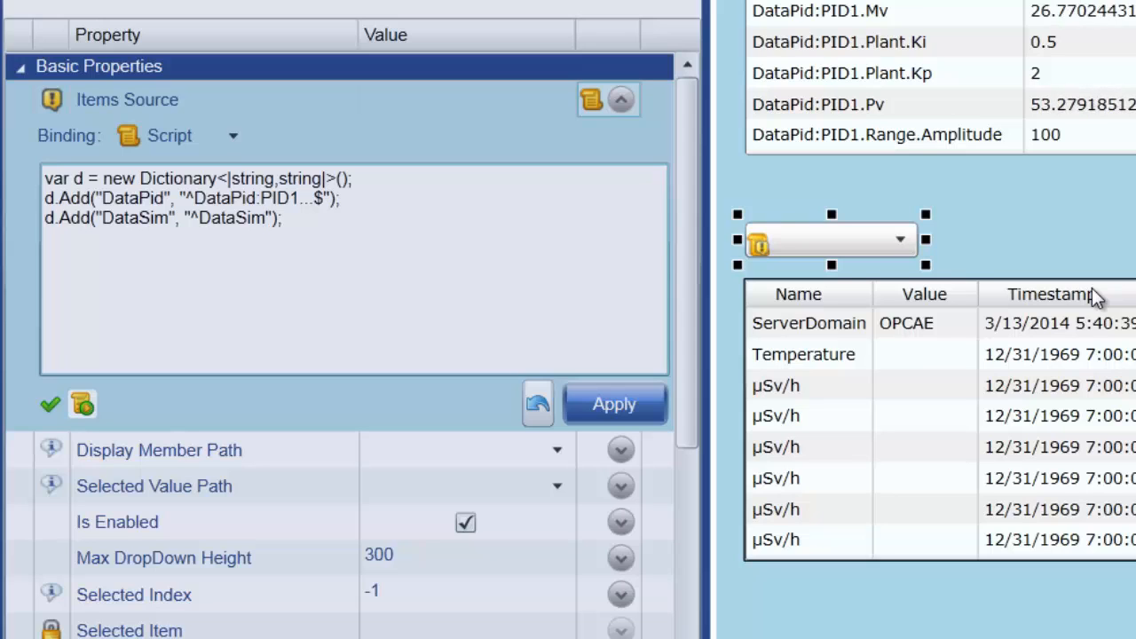
text(.)
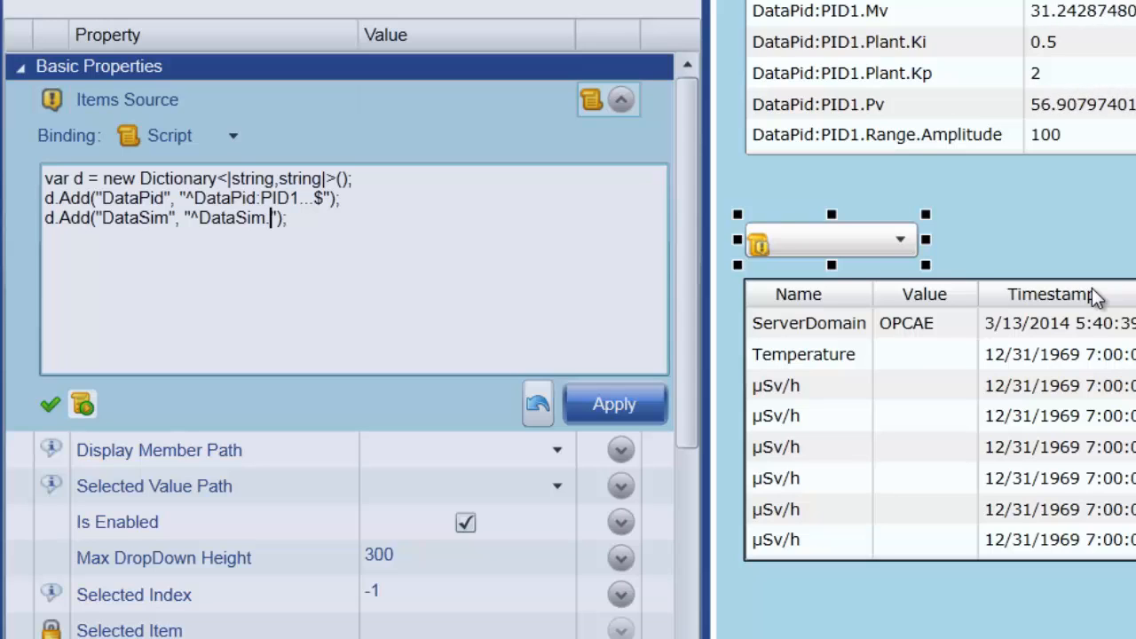
text(*)
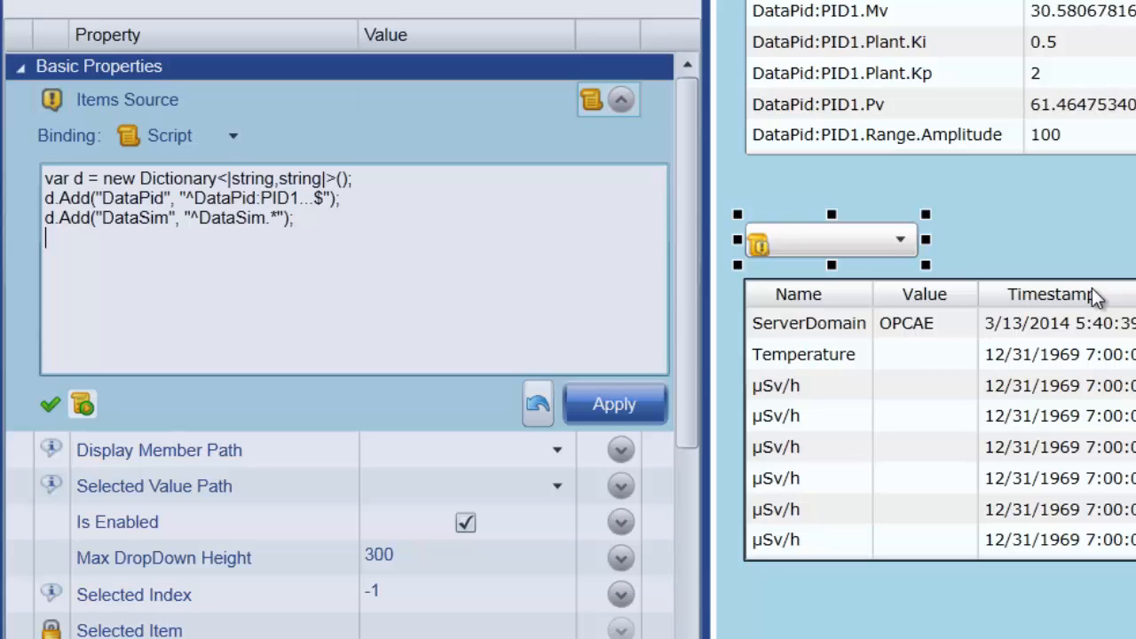
- End the Items Source script with the line "d;" to return the dictionary, and apply the script
text(;)
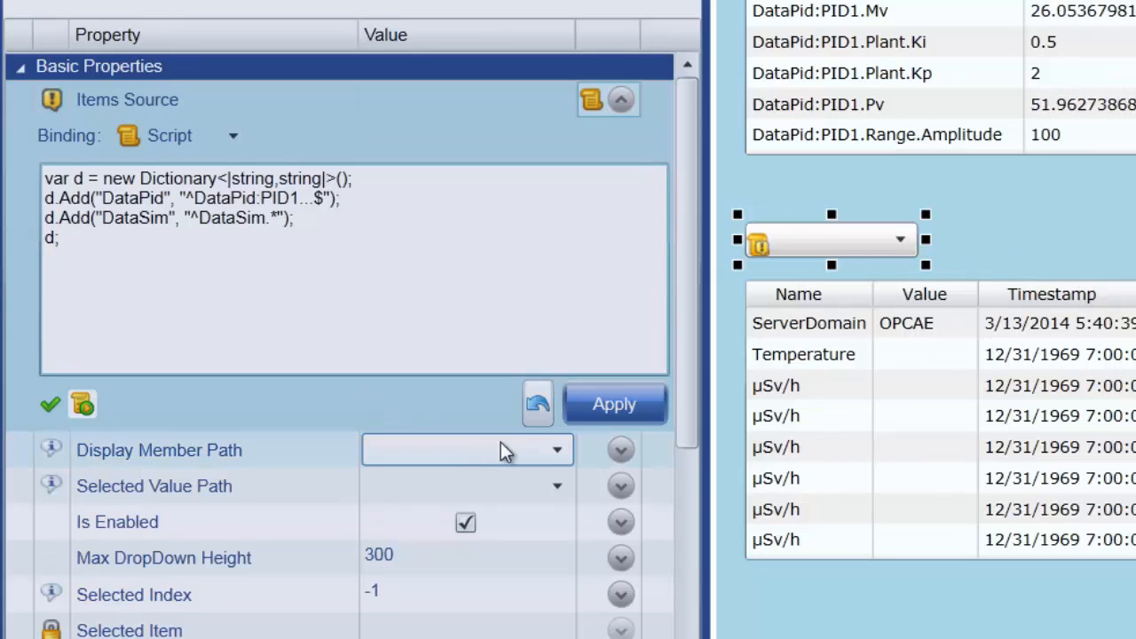
click(588, 409)
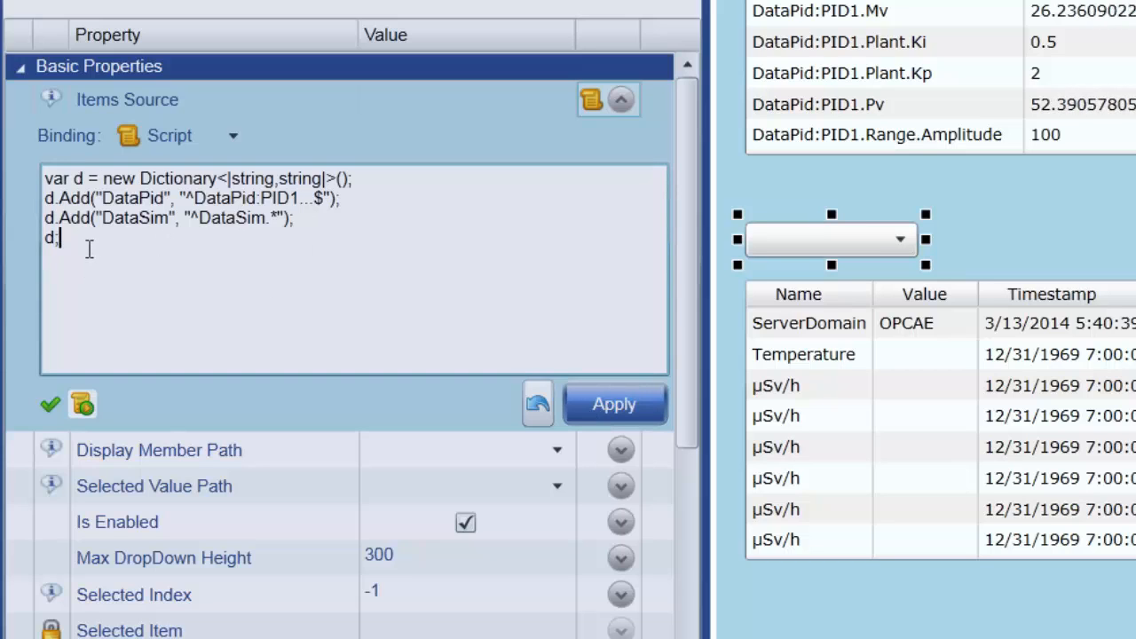
click(373, 254)
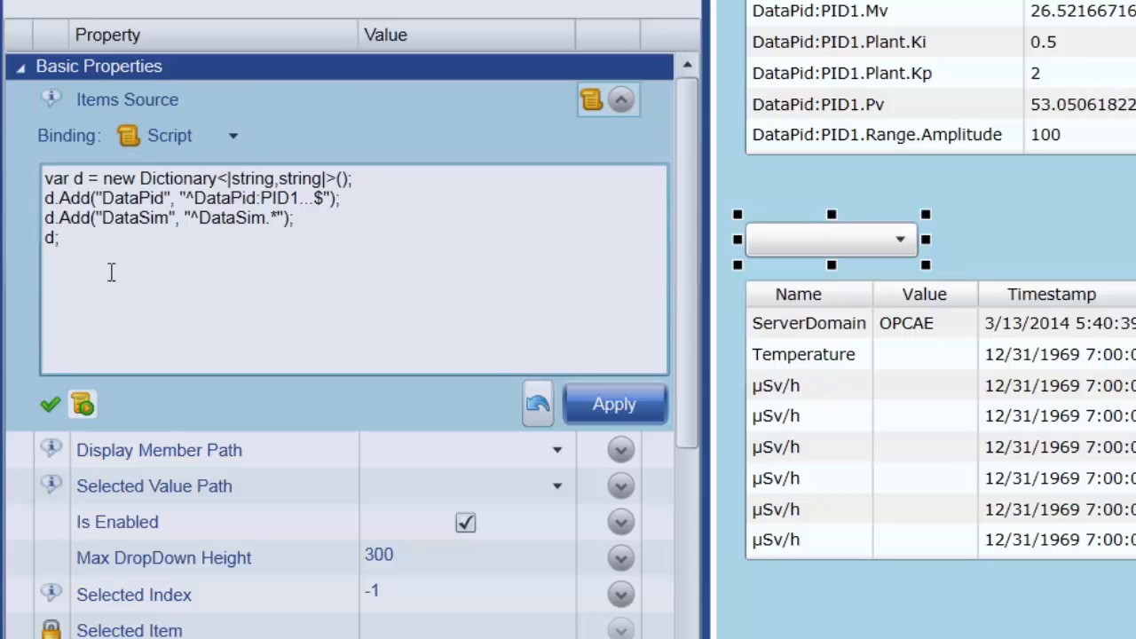
- Set the second ComboBox's Display Member Path to Key, Selected Value Path to Value and Selected Index to 0
click(528, 448)
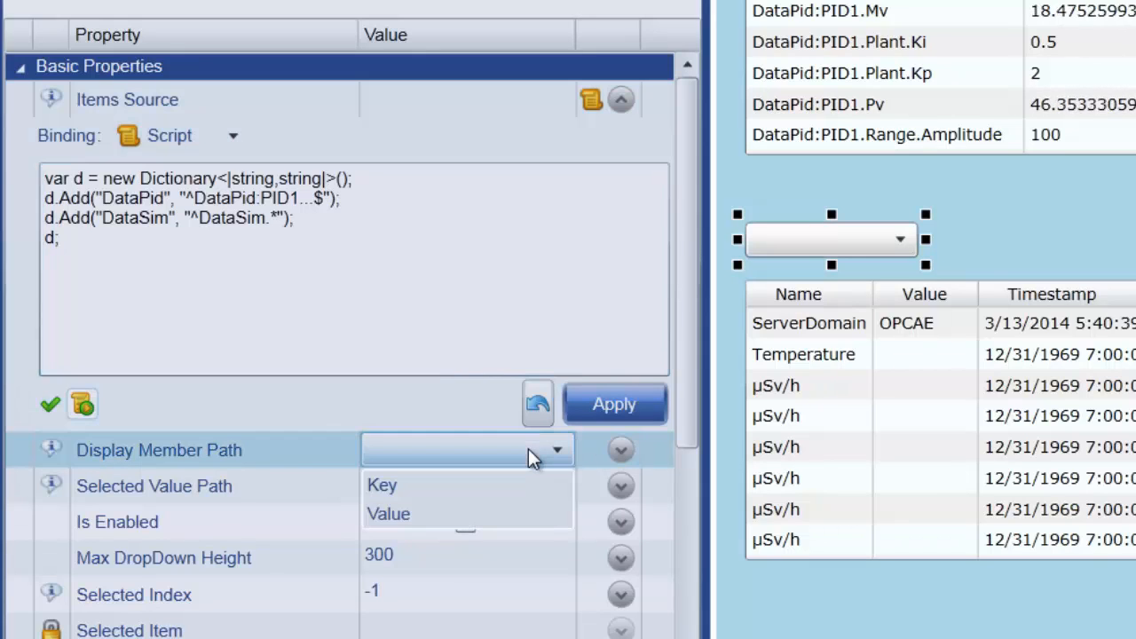
click(421, 484)
click(419, 481)
click(418, 482)
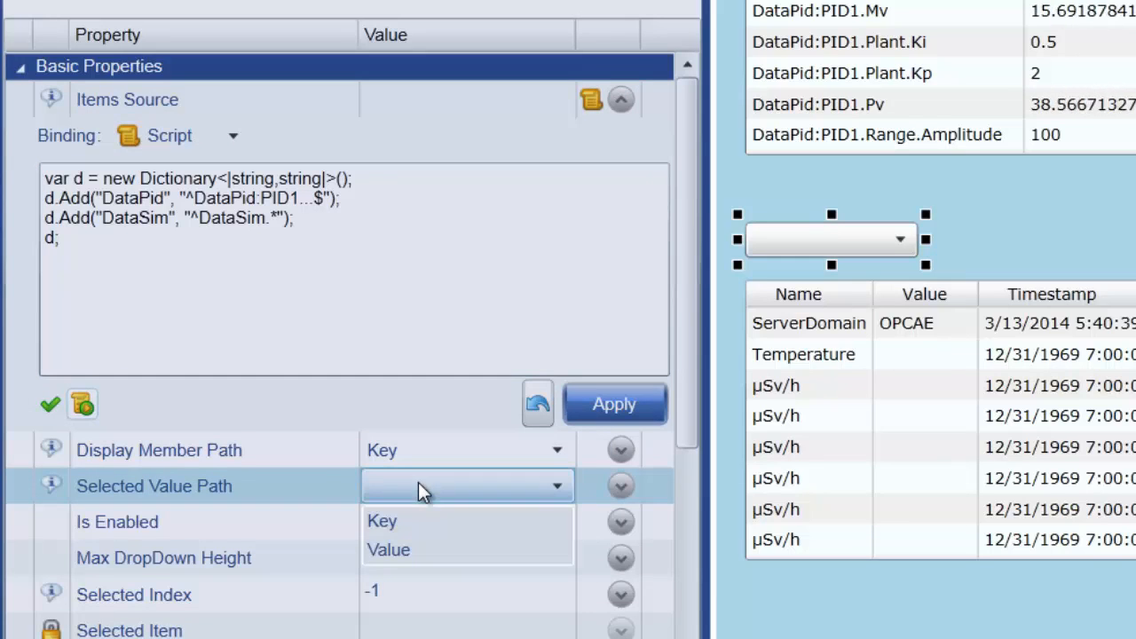
click(418, 551)
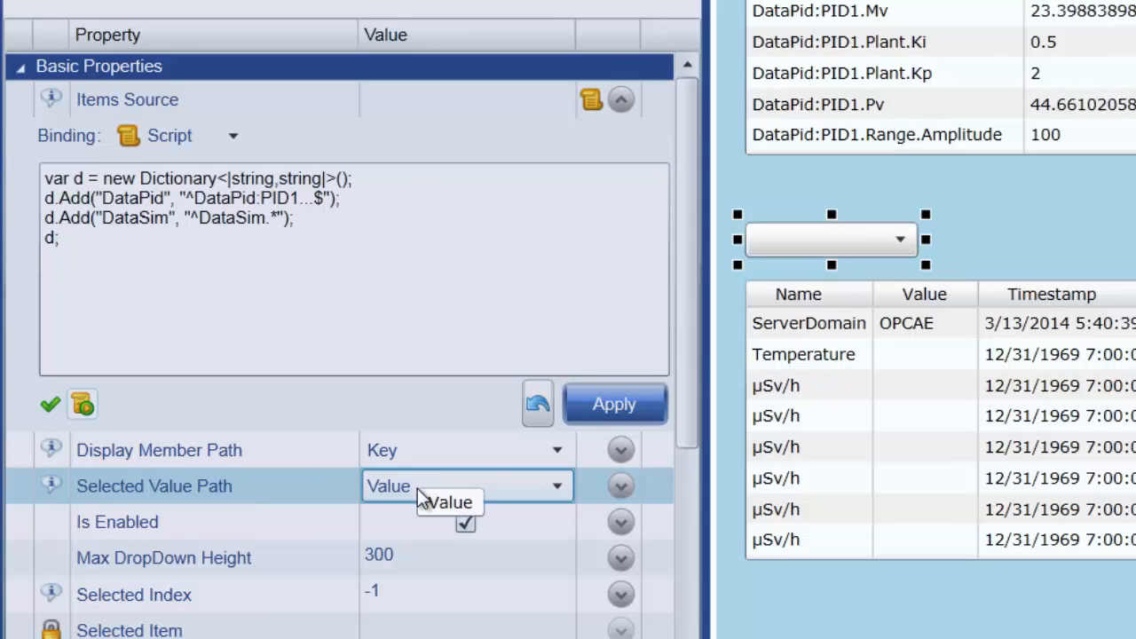
click(409, 595)
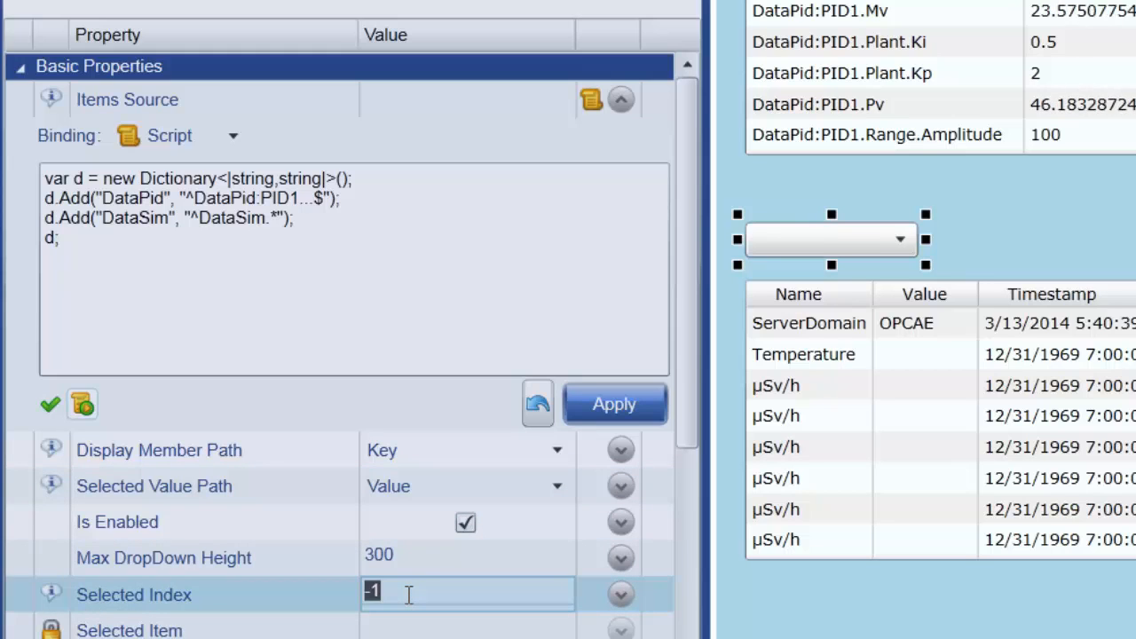
text(0)
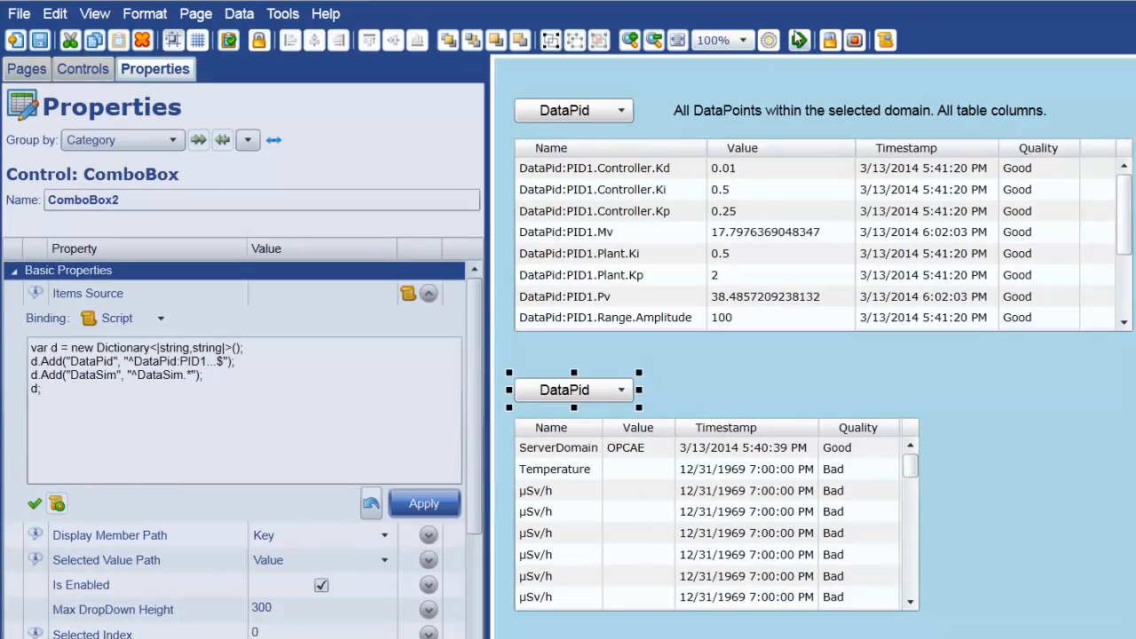
- In run mode, check the choices offered by the second ComboBox, and return to design mode
click(765, 41)
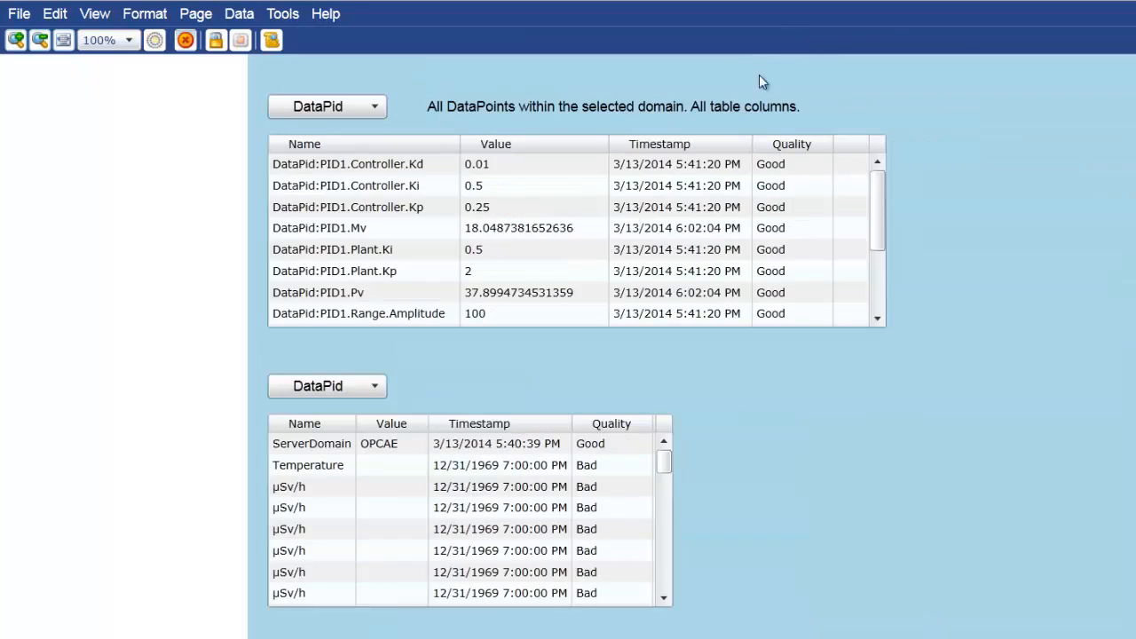
click(363, 388)
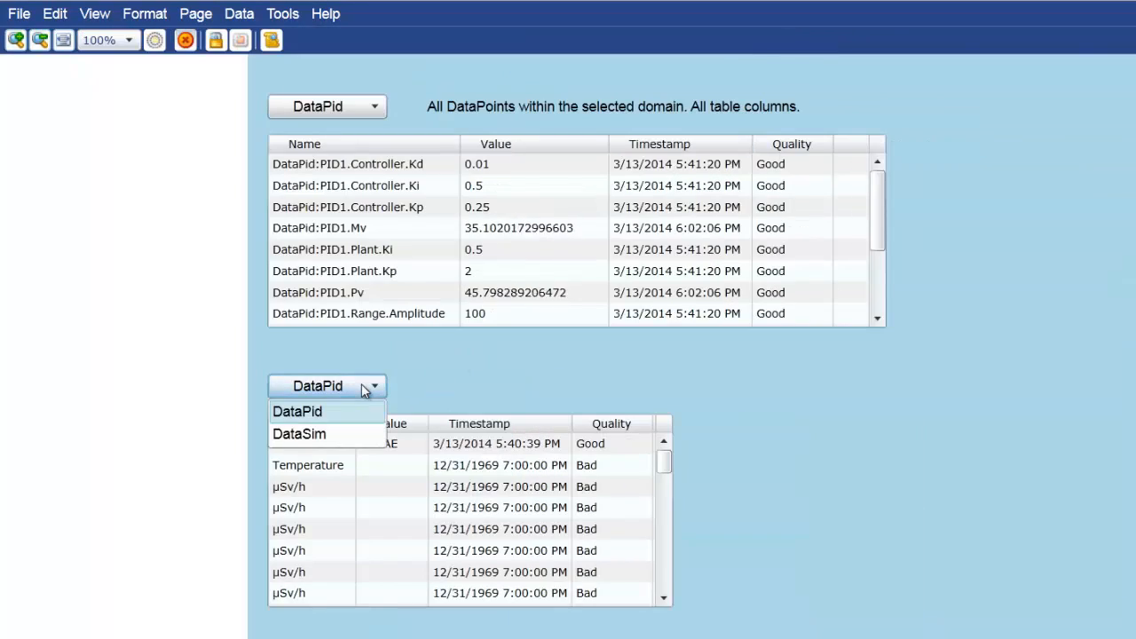
click(362, 384)
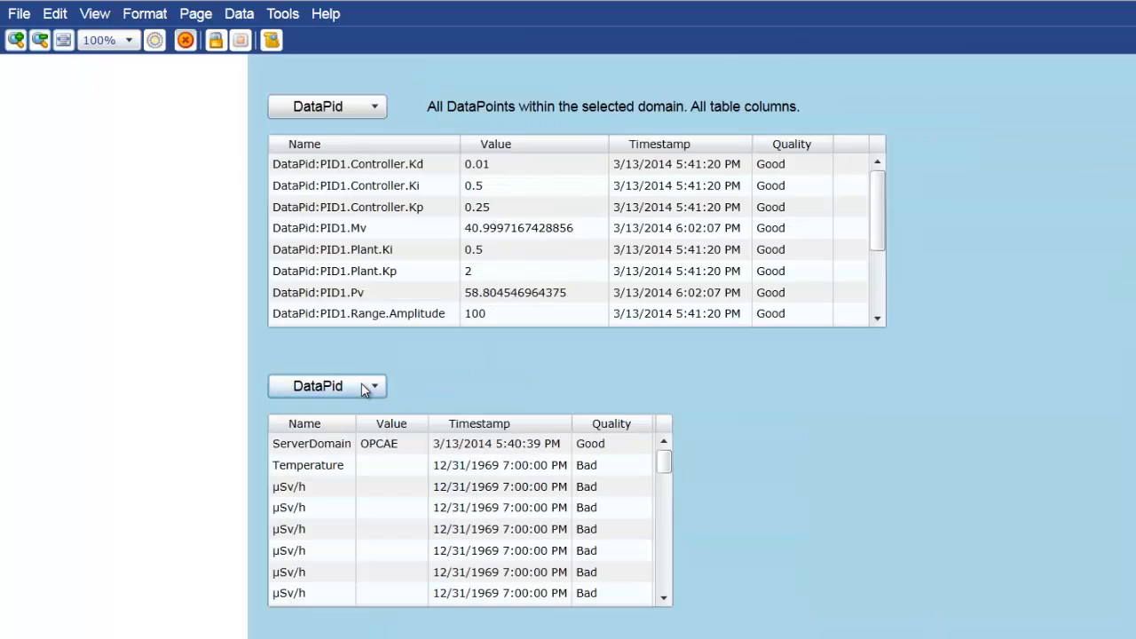
click(186, 40)
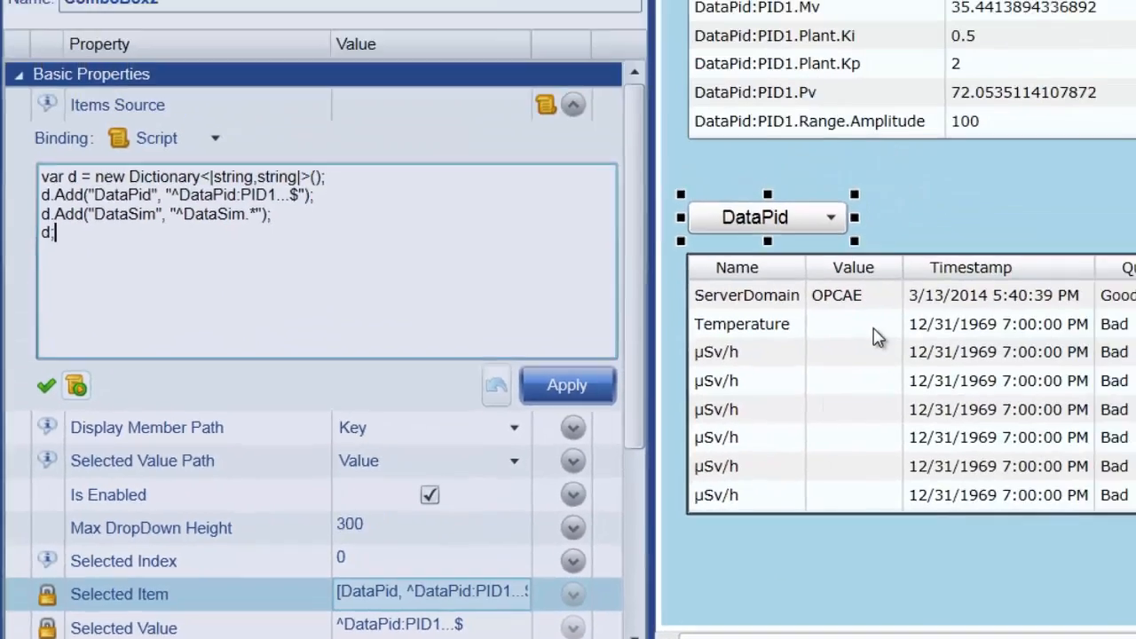
- Bind the second point data table's Point Pattern to ComboBox2@SelectedValue with a Simple binding
click(876, 329)
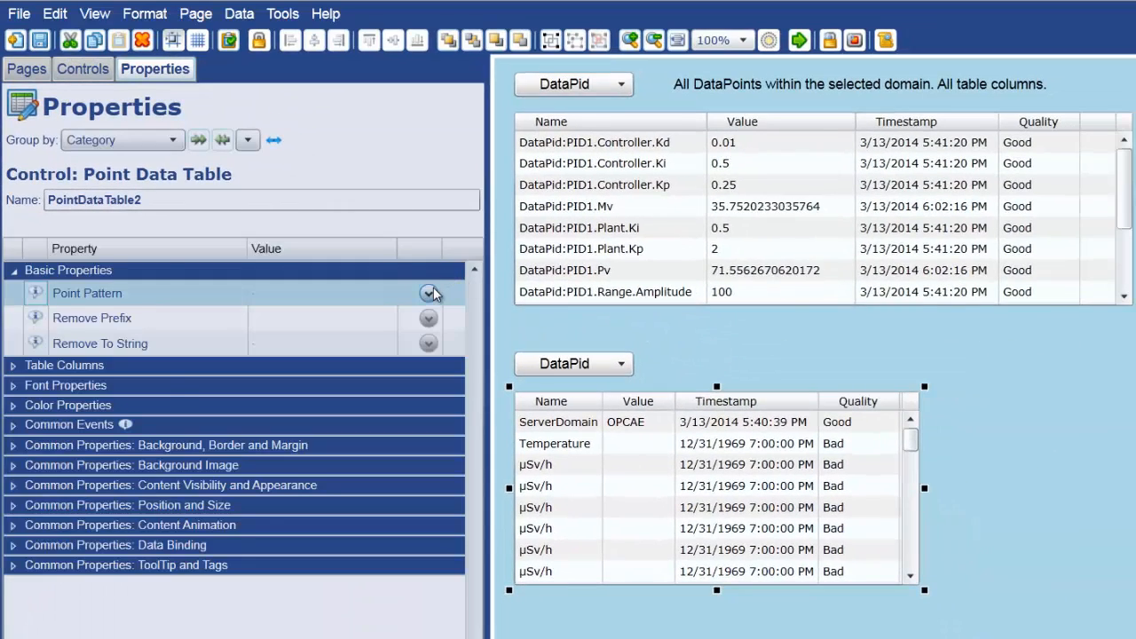
click(427, 293)
click(163, 319)
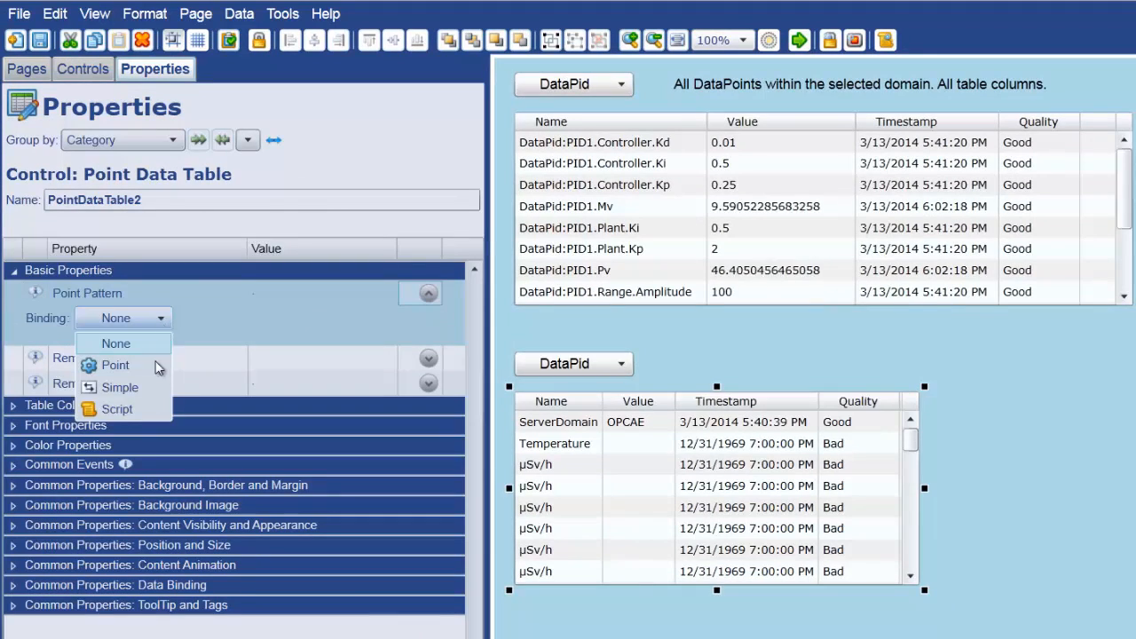
click(144, 387)
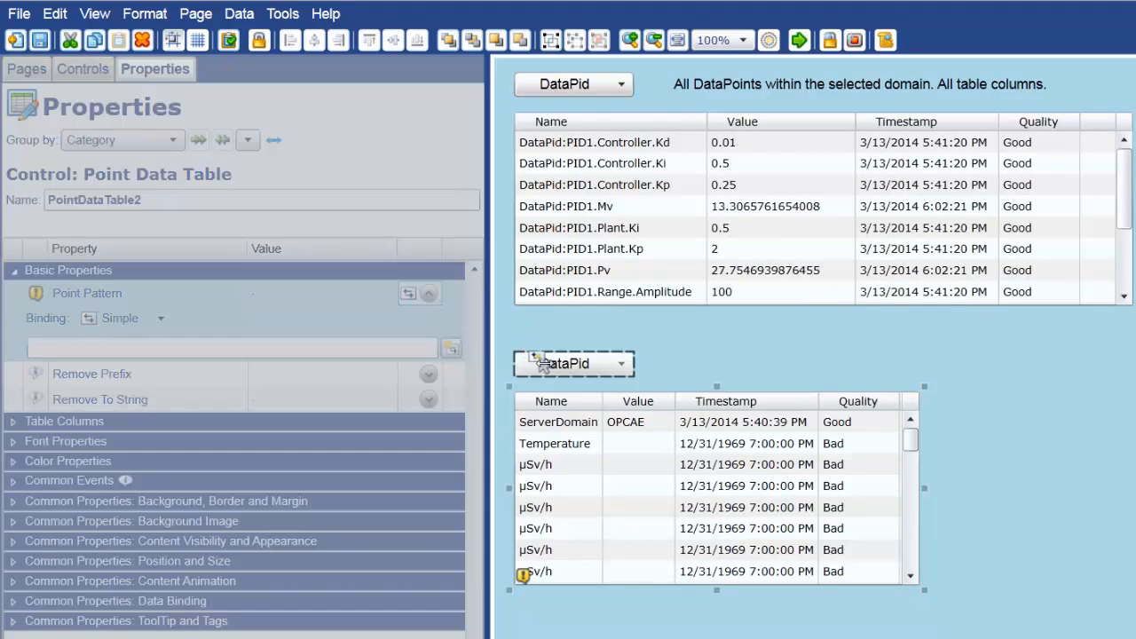
right_click(552, 368)
mouse_move(686, 388)
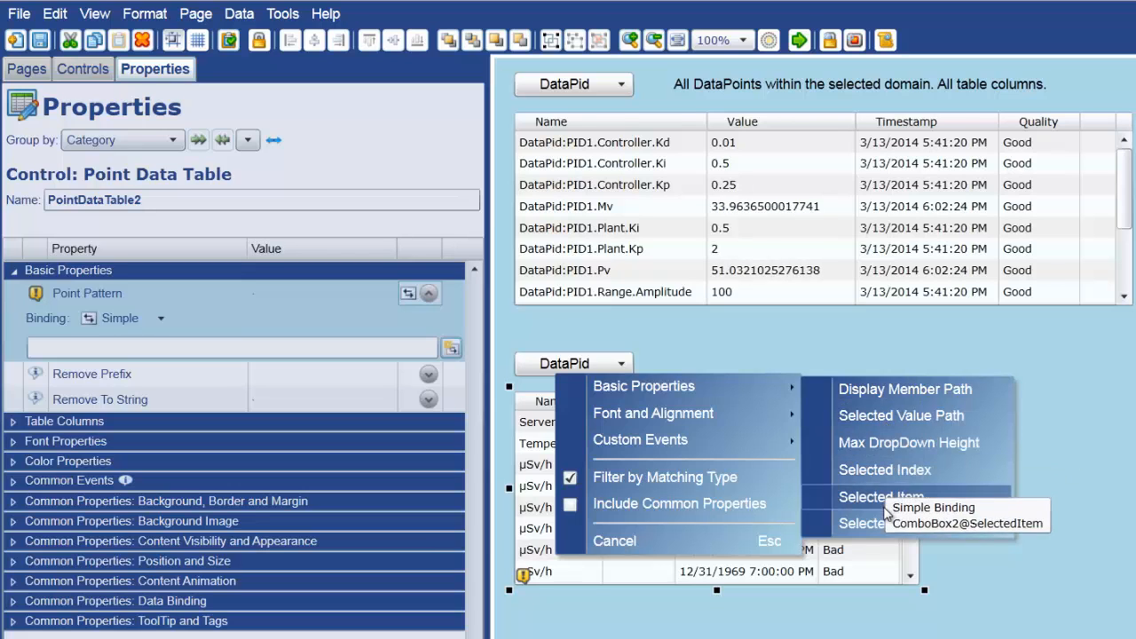
click(886, 526)
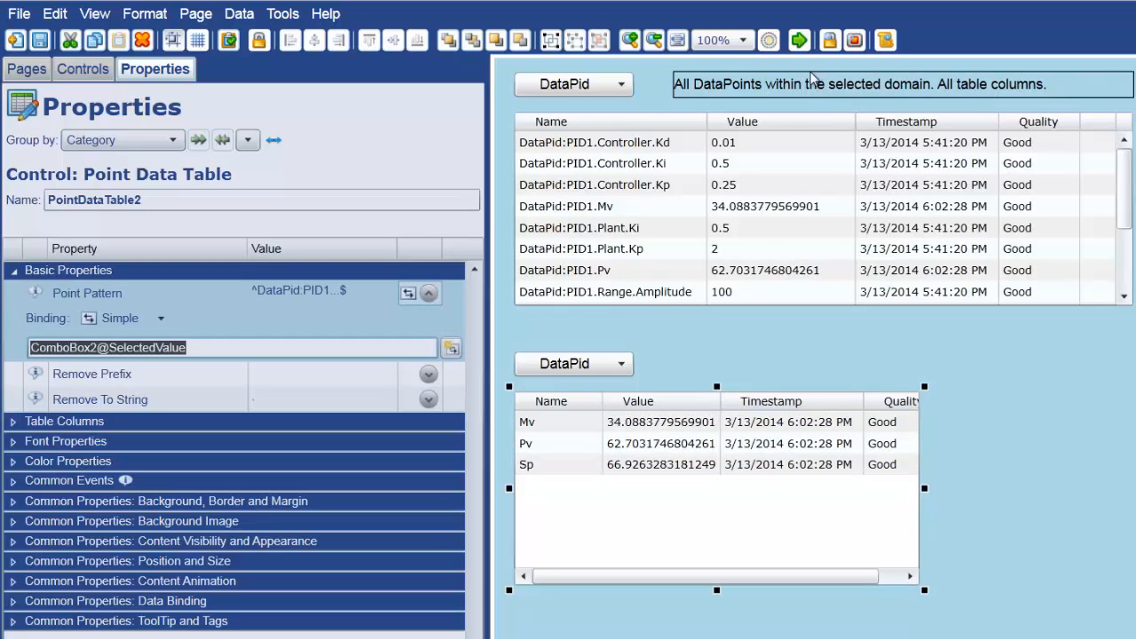
- In run mode, test the second ComboBox by choosing DataSim and DataPid to check its table, and return to design mode
click(802, 43)
click(345, 361)
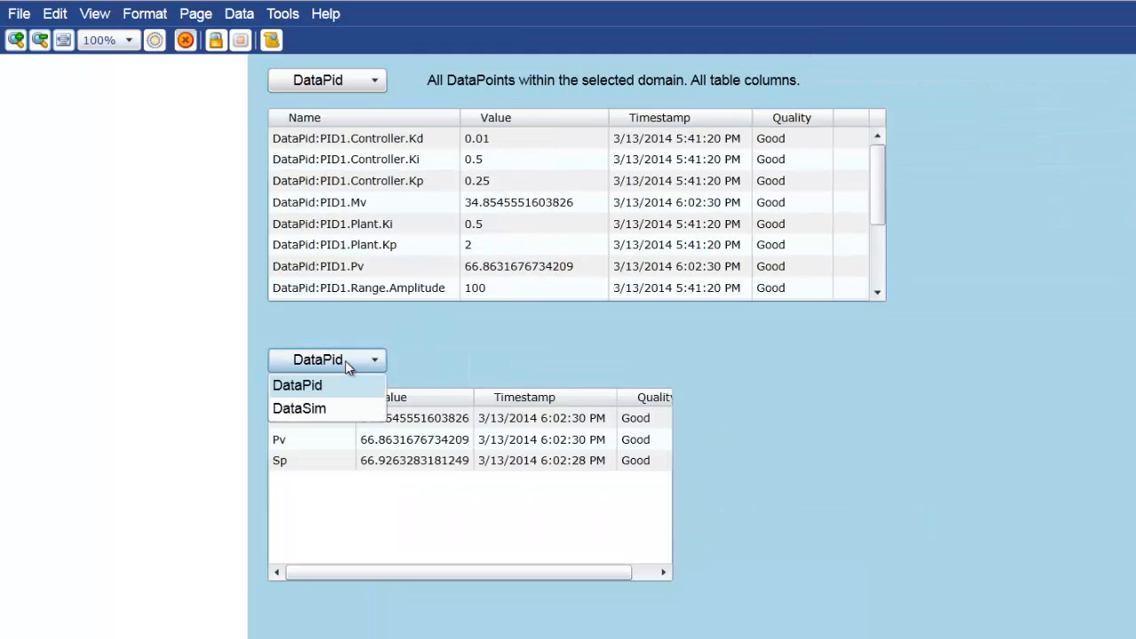
click(334, 408)
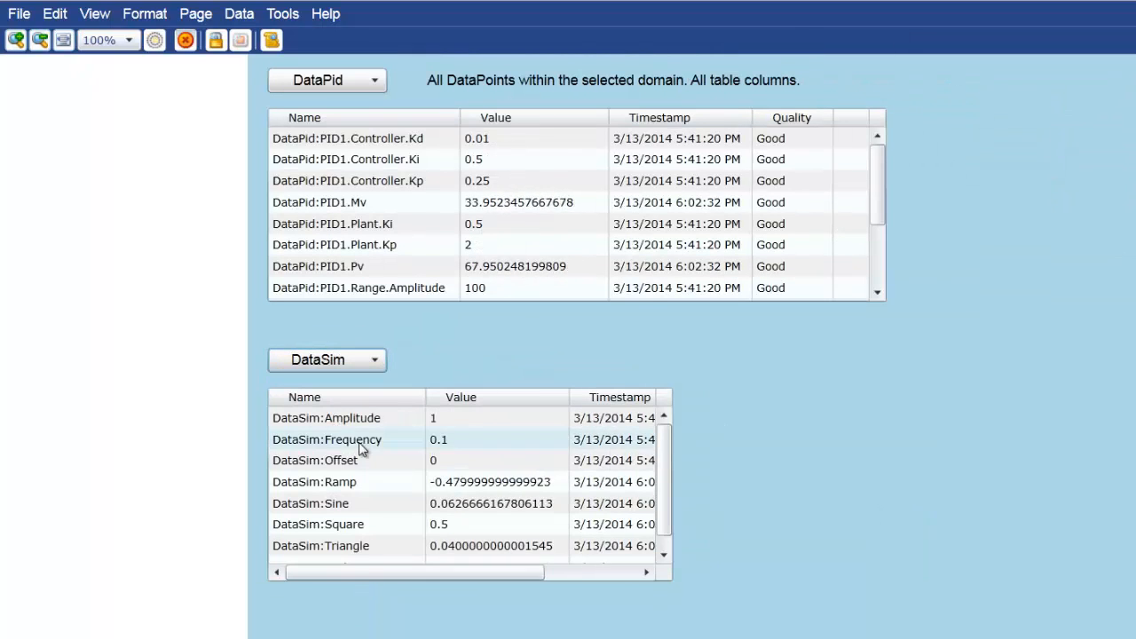
click(362, 363)
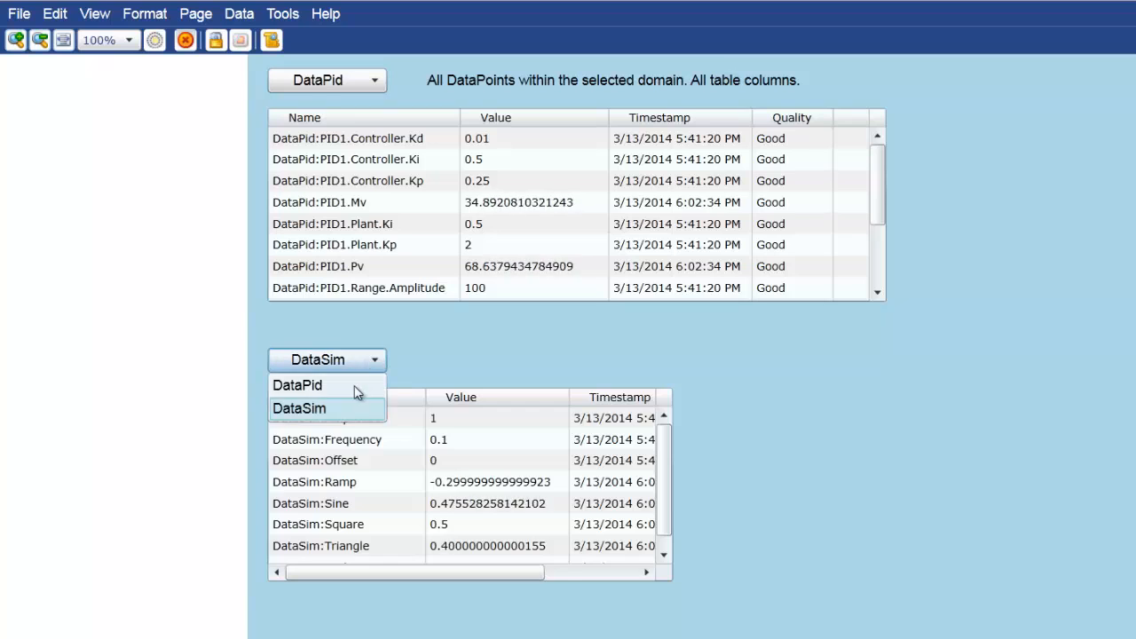
click(365, 383)
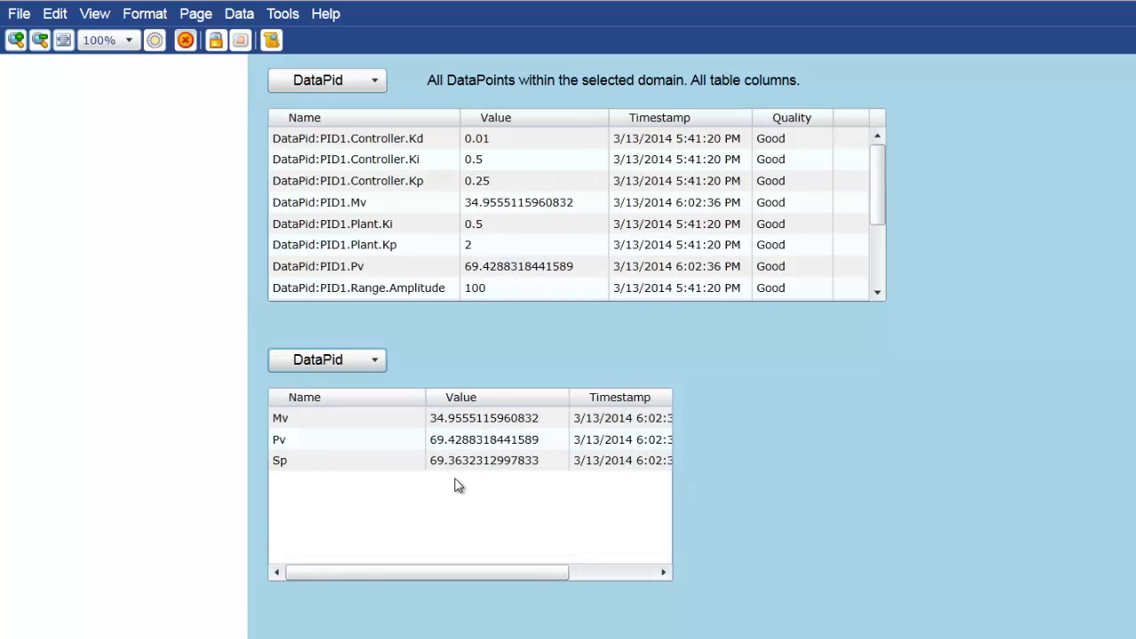
click(187, 41)
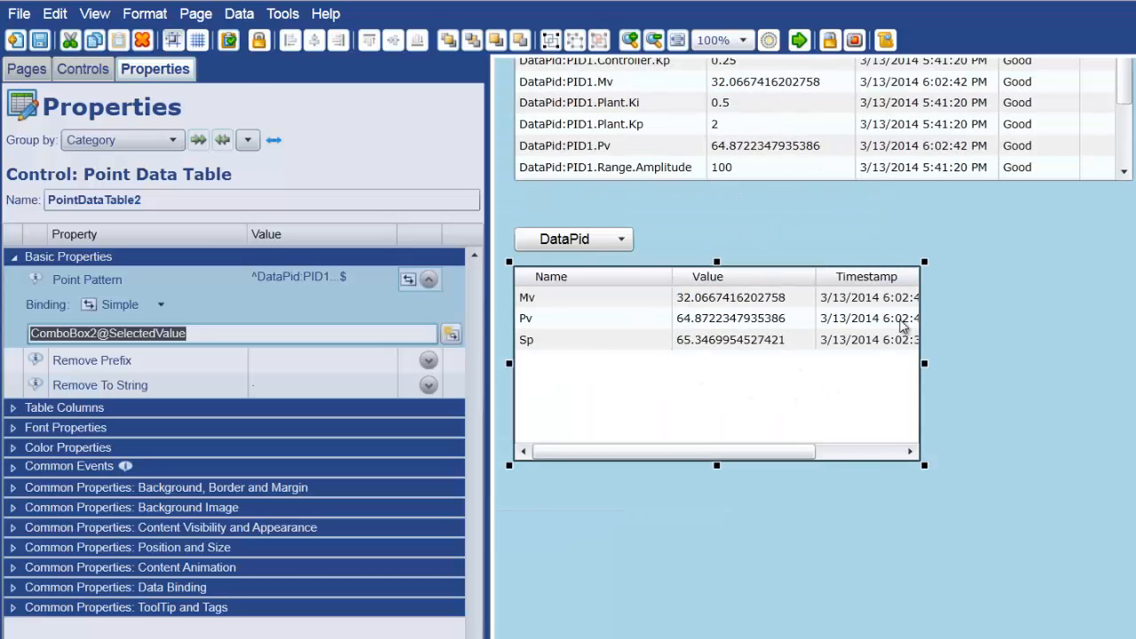
- Collapse the Timestamp and Quality Name columns of the second table, and narrow the table to fit its Name and Value columns
click(14, 411)
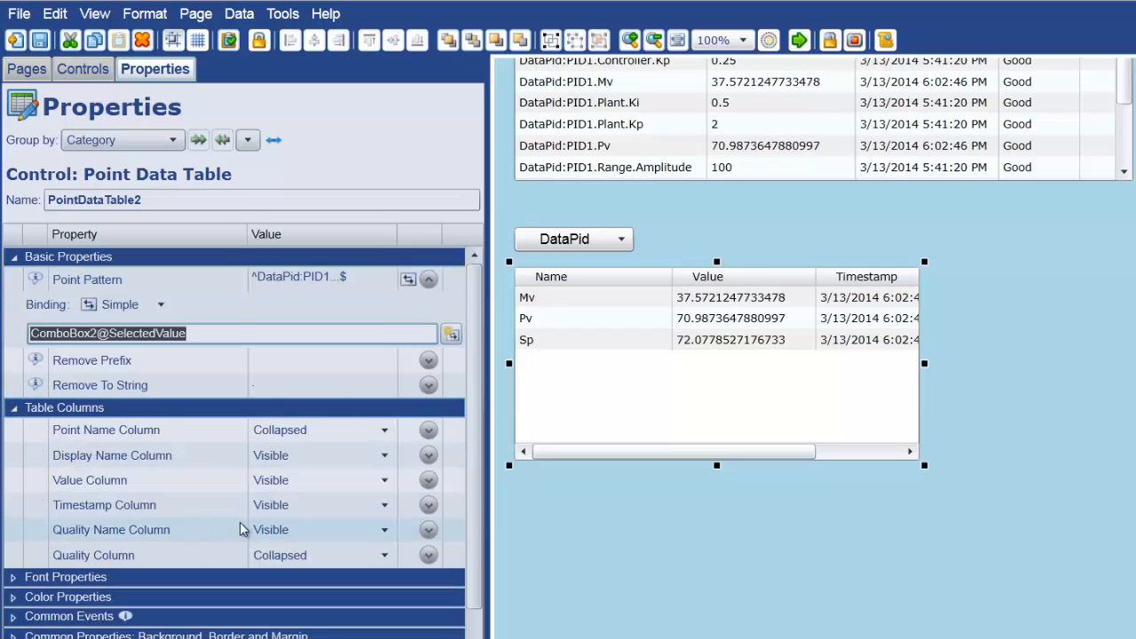
click(282, 513)
click(284, 548)
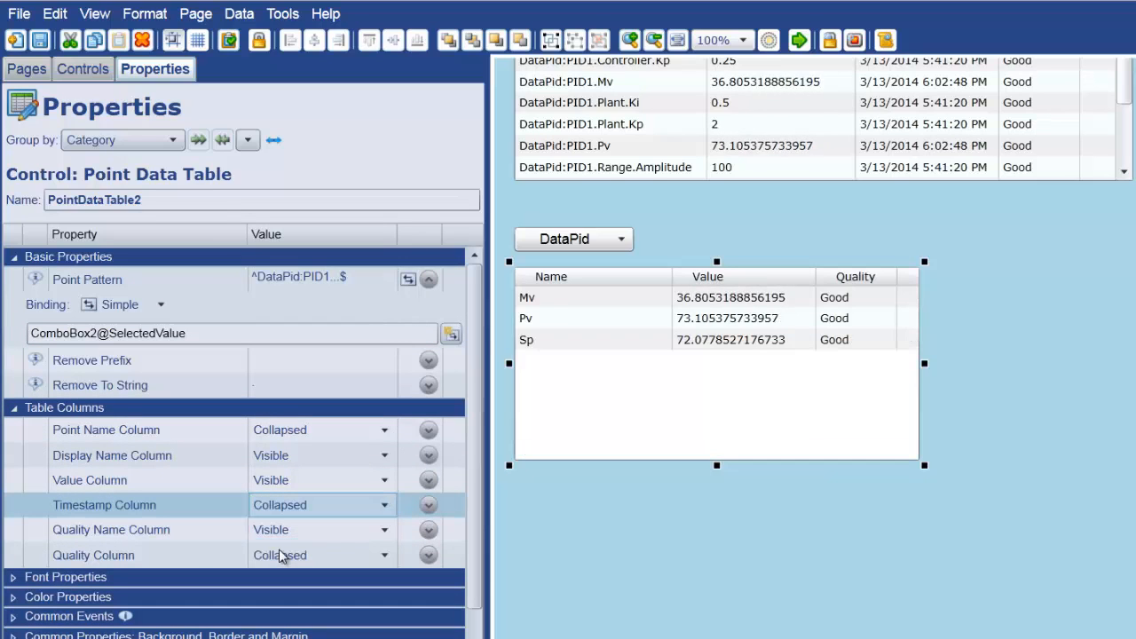
click(280, 530)
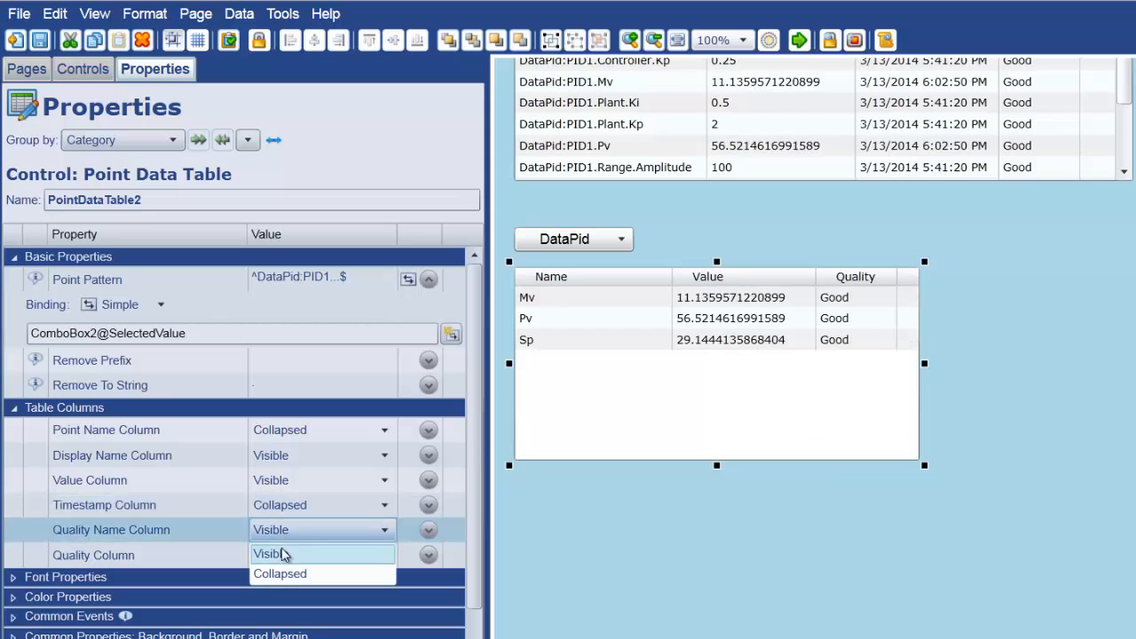
click(281, 574)
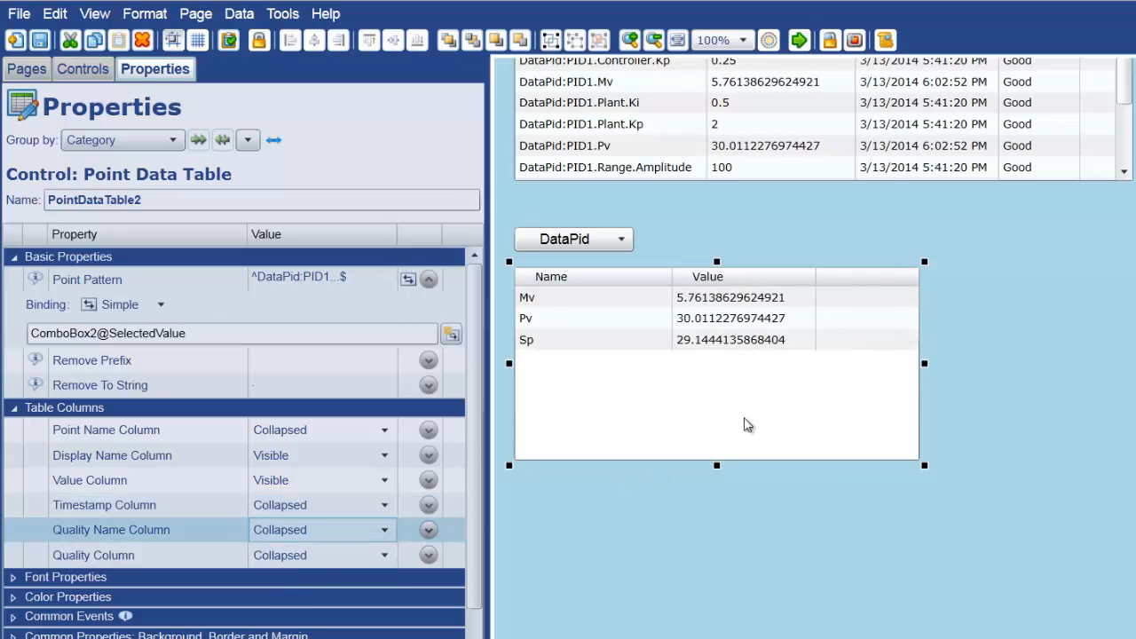
drag(924, 363, 838, 364)
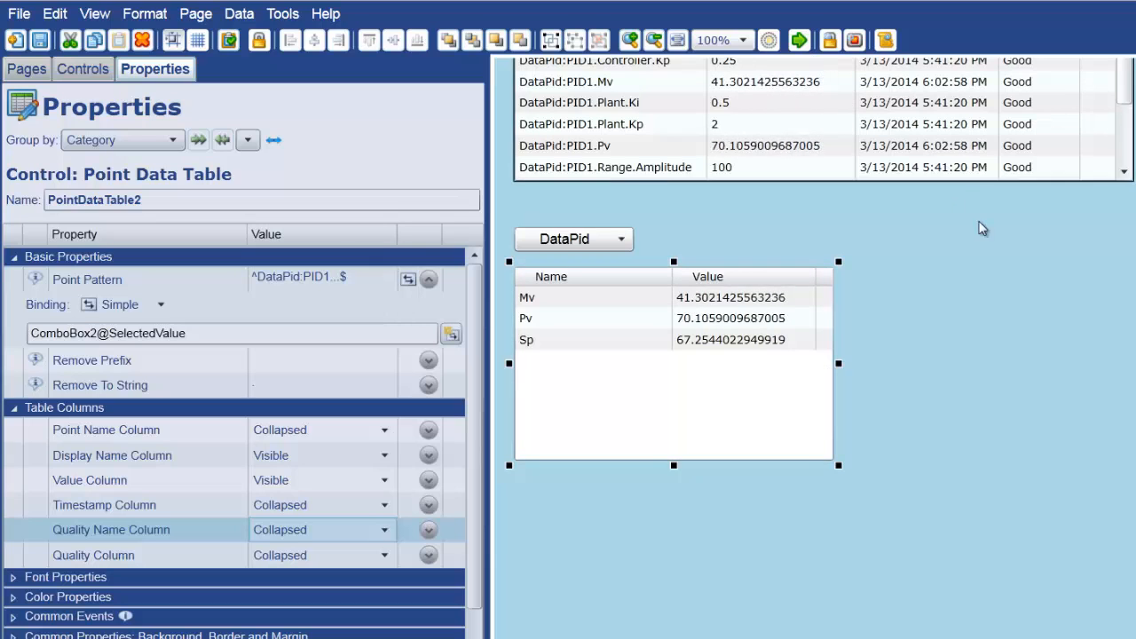
- Add a text label beside the second ComboBox, just above the second table, and stretch it wide enough for a one-line caption
click(999, 247)
scroll(837, 254, up, 3)
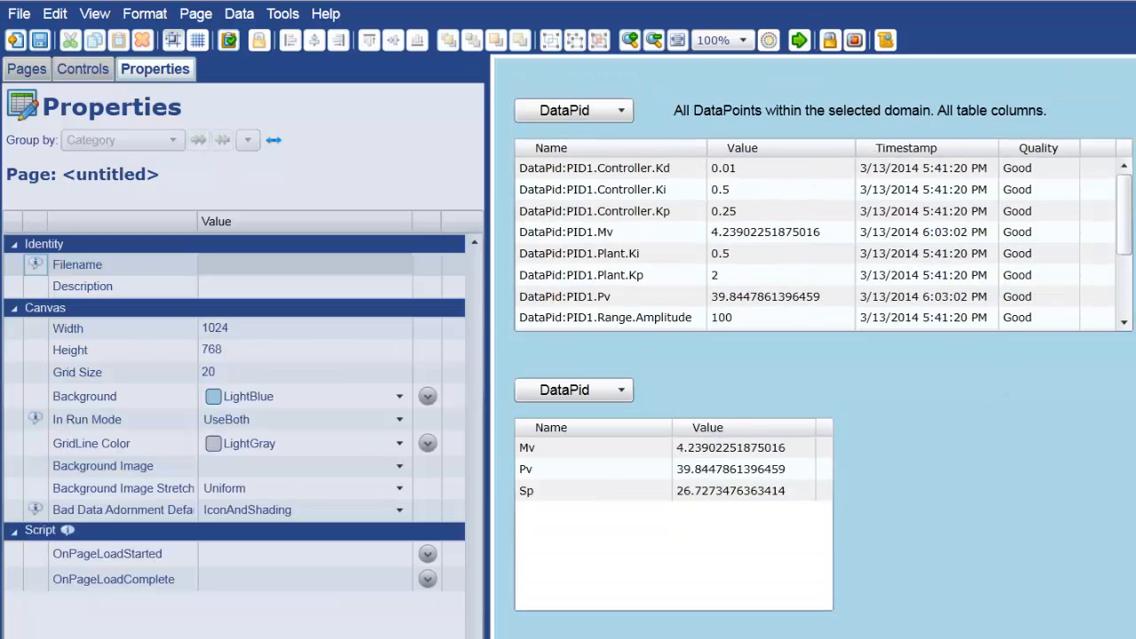
click(1135, 355)
drag(1034, 372, 1077, 390)
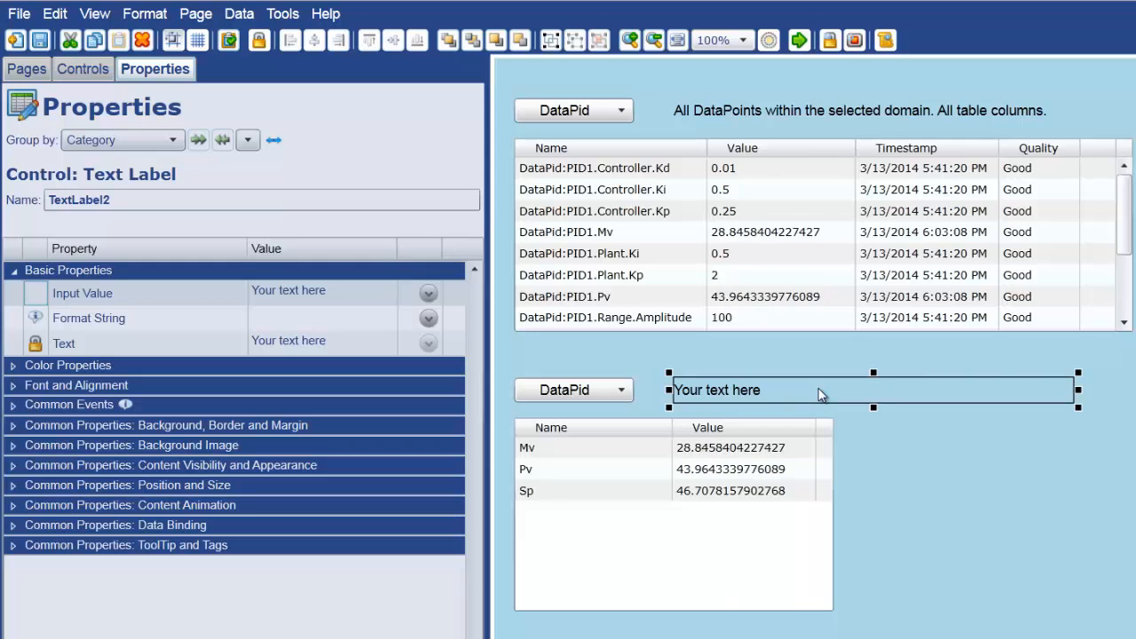
- Set the new text label's Input Value to "DataPoints filtered by Regex: {0}"
click(373, 294)
click(373, 293)
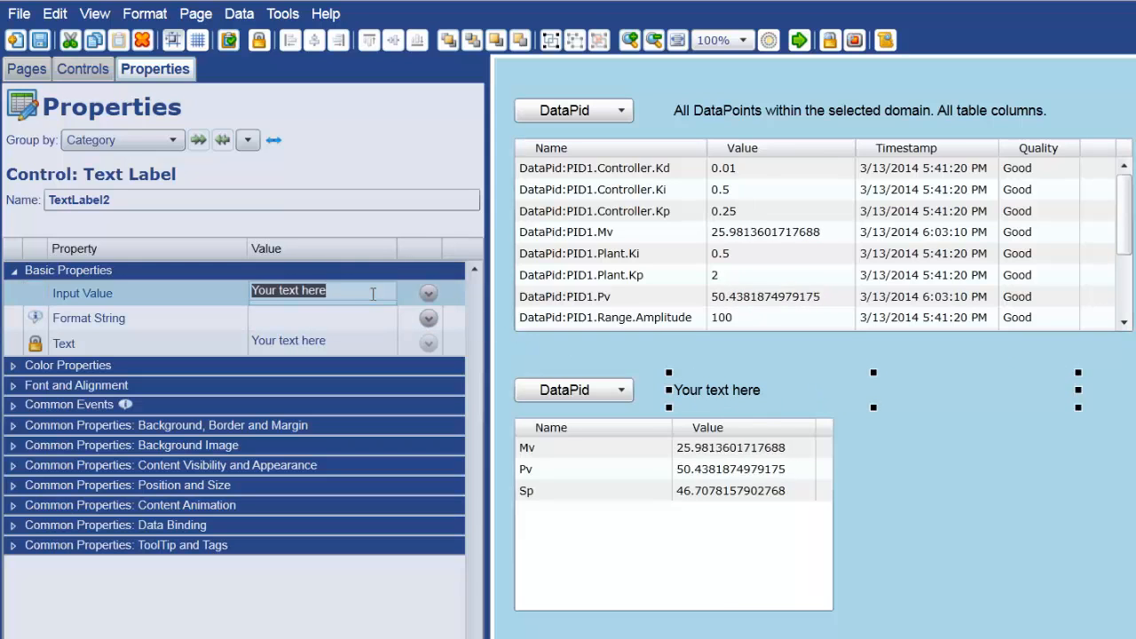
text(Data)
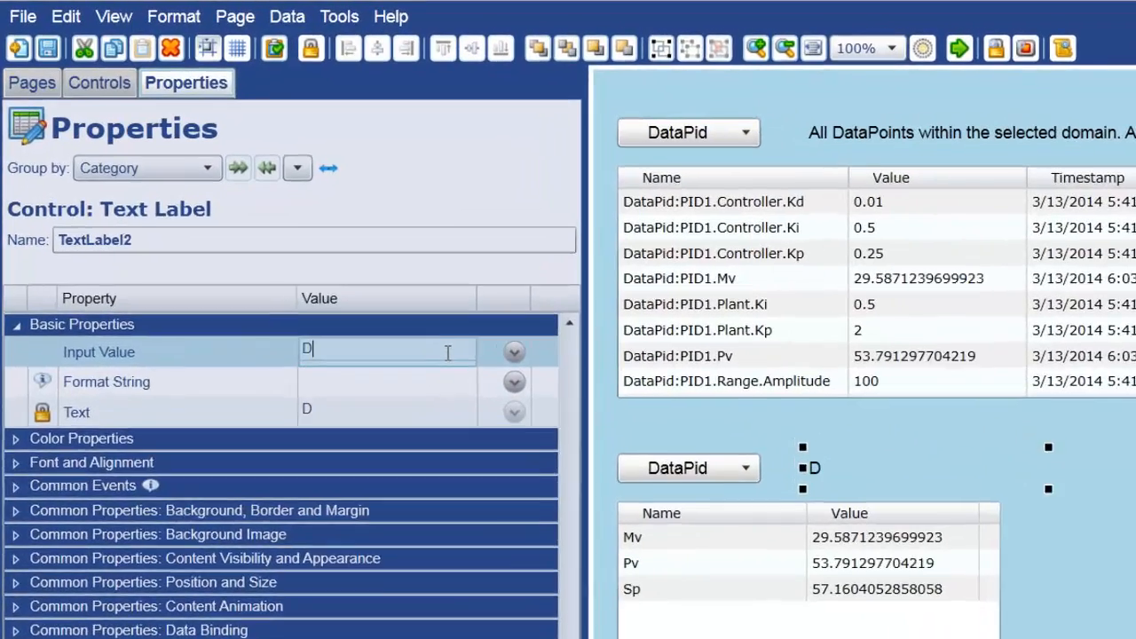
text(Points )
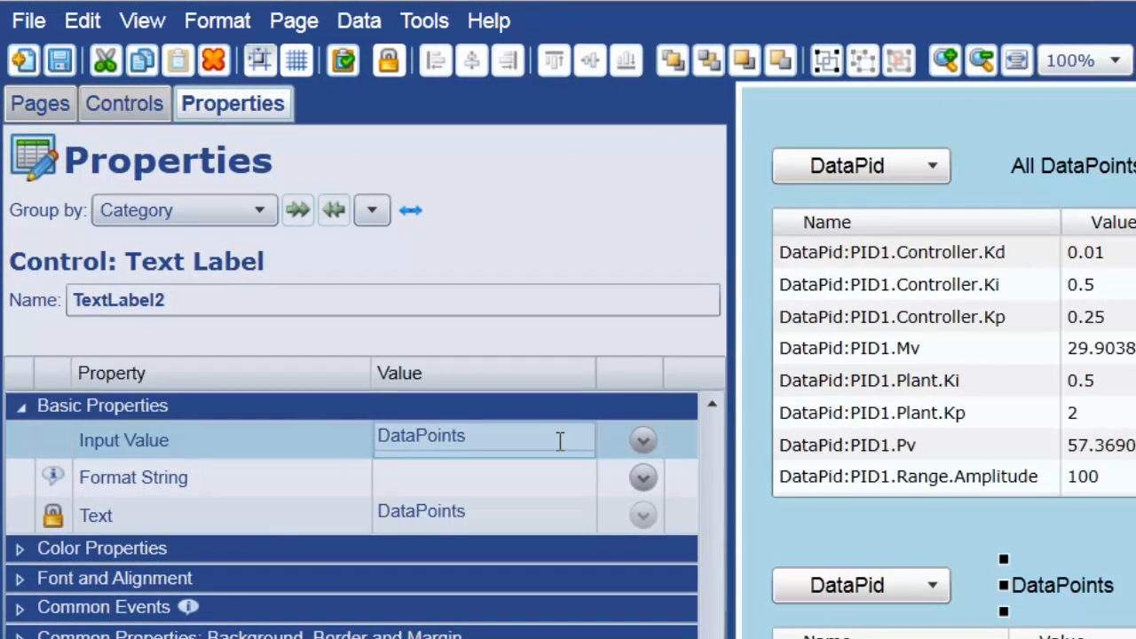
text(filtered by)
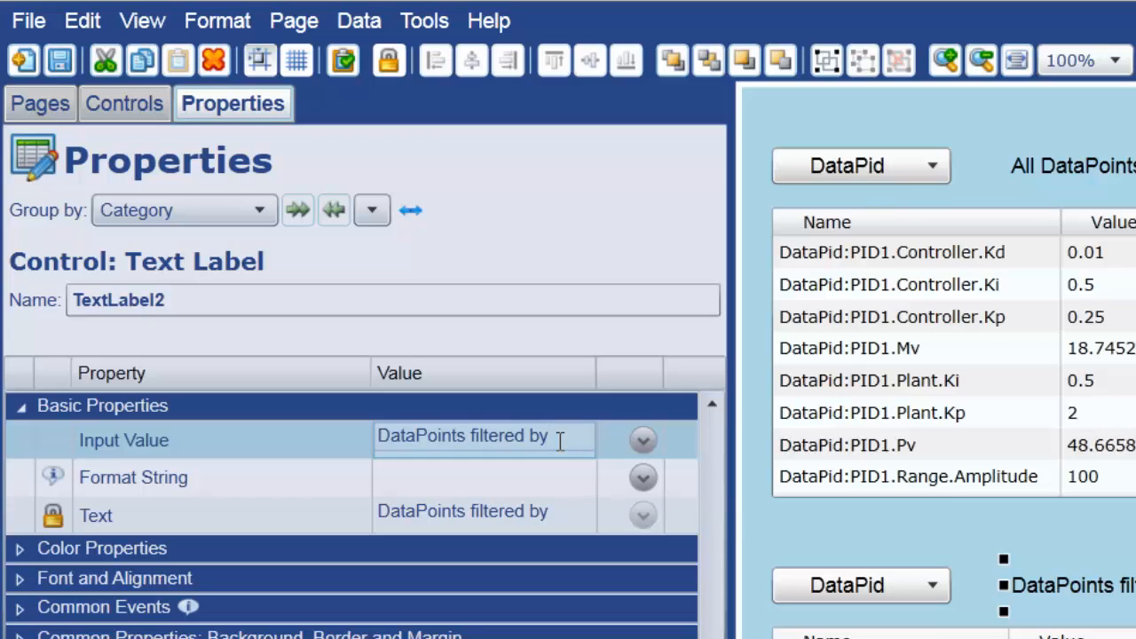
text( Retg)
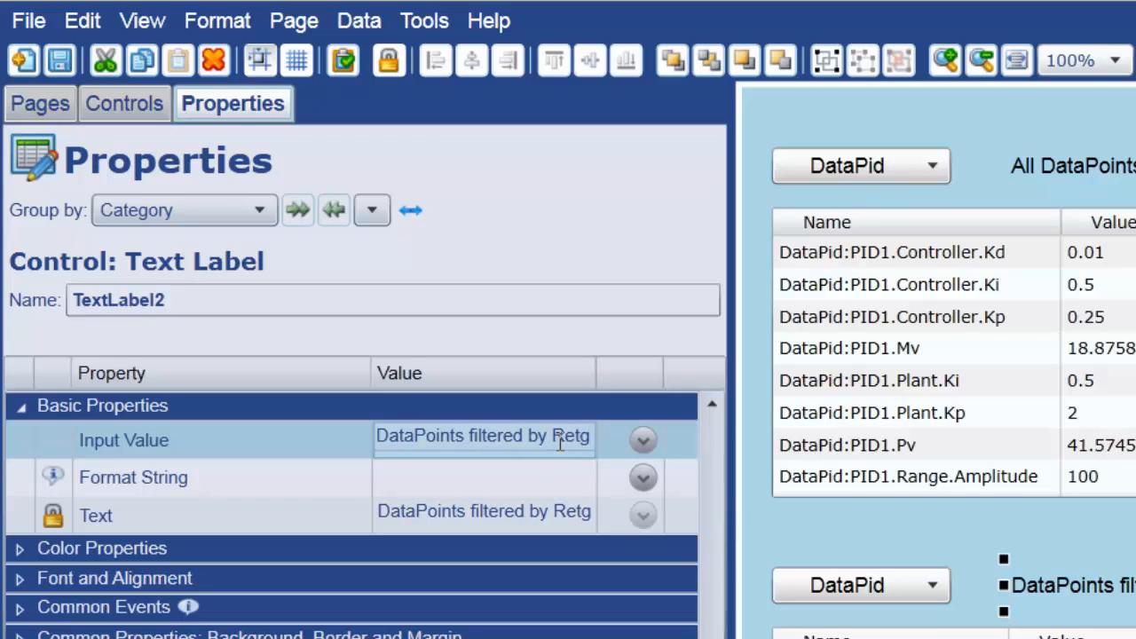
key(BackSpace)
key(BackSpace)
text(gex)
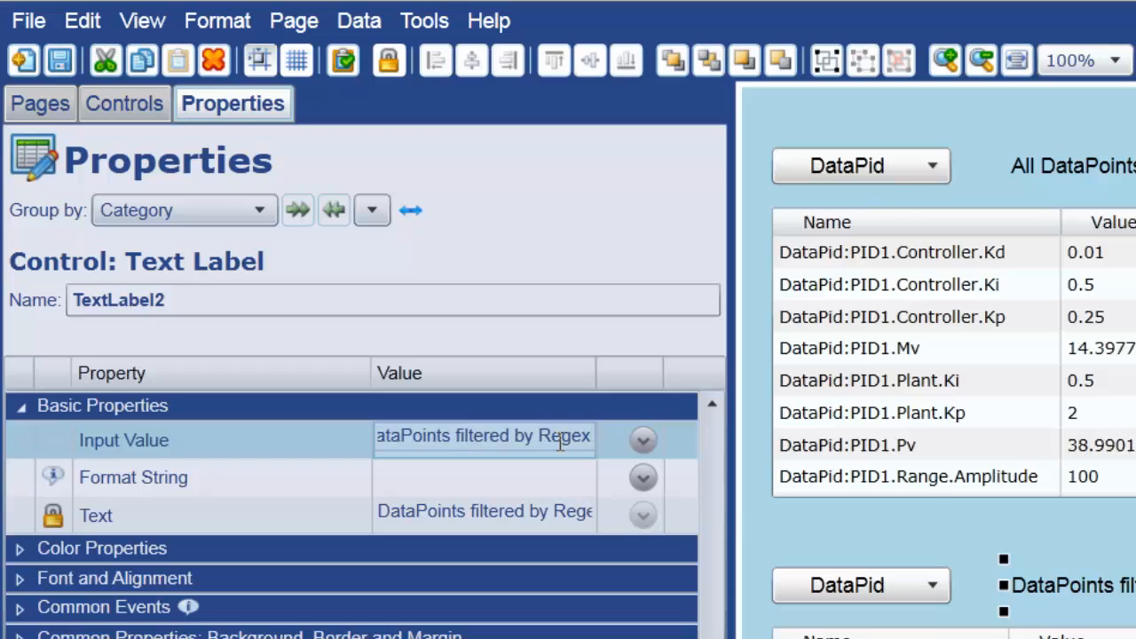
text(: )
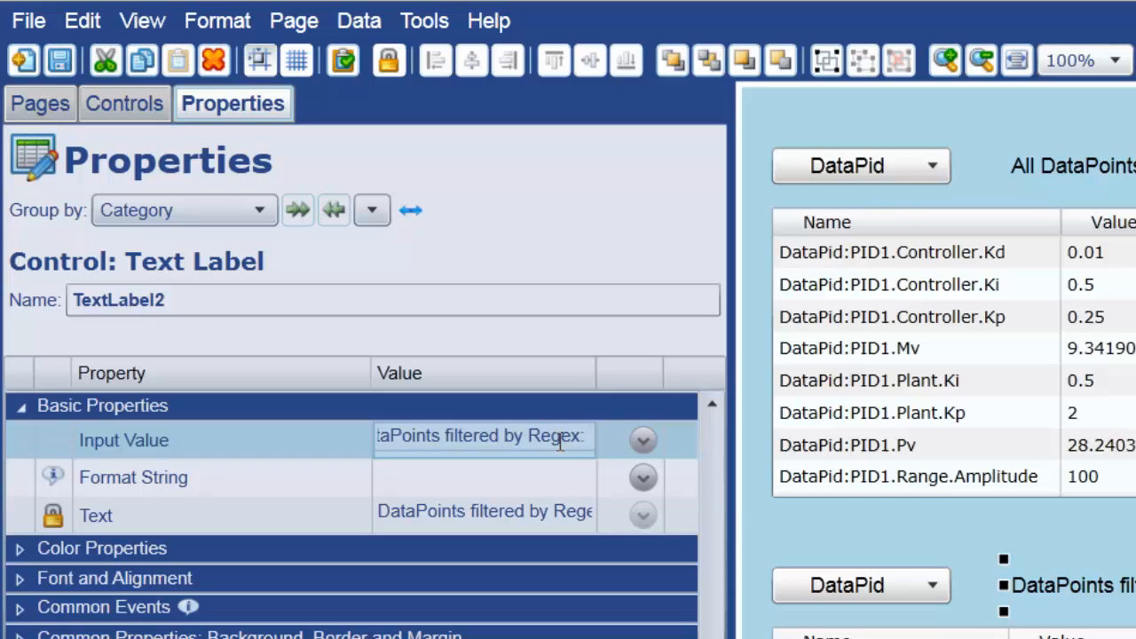
text({0)
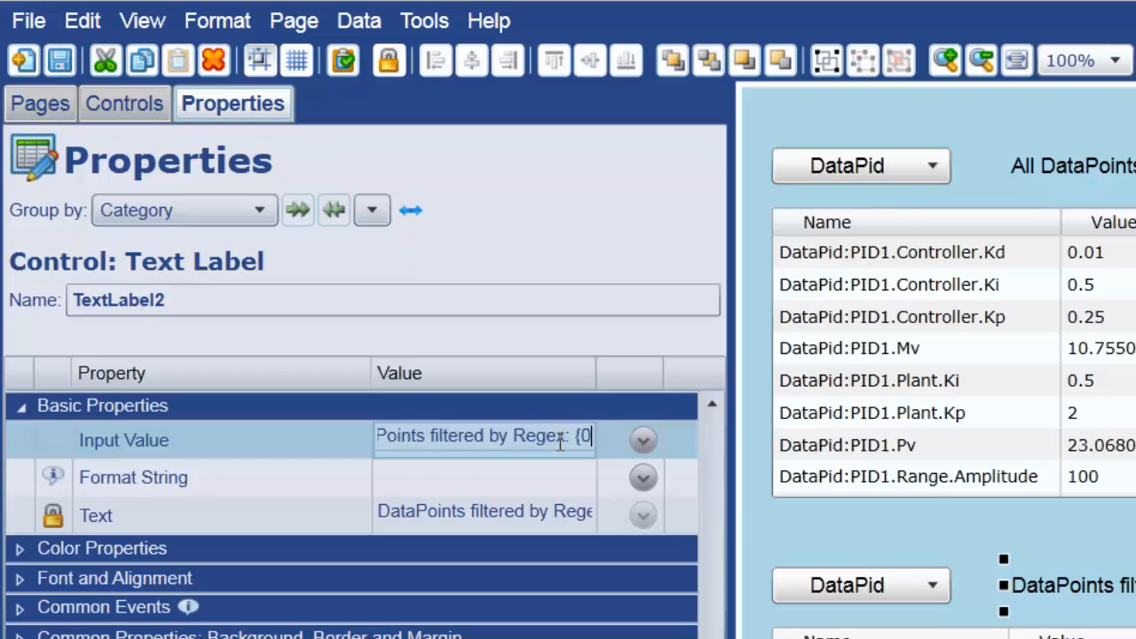
text(})
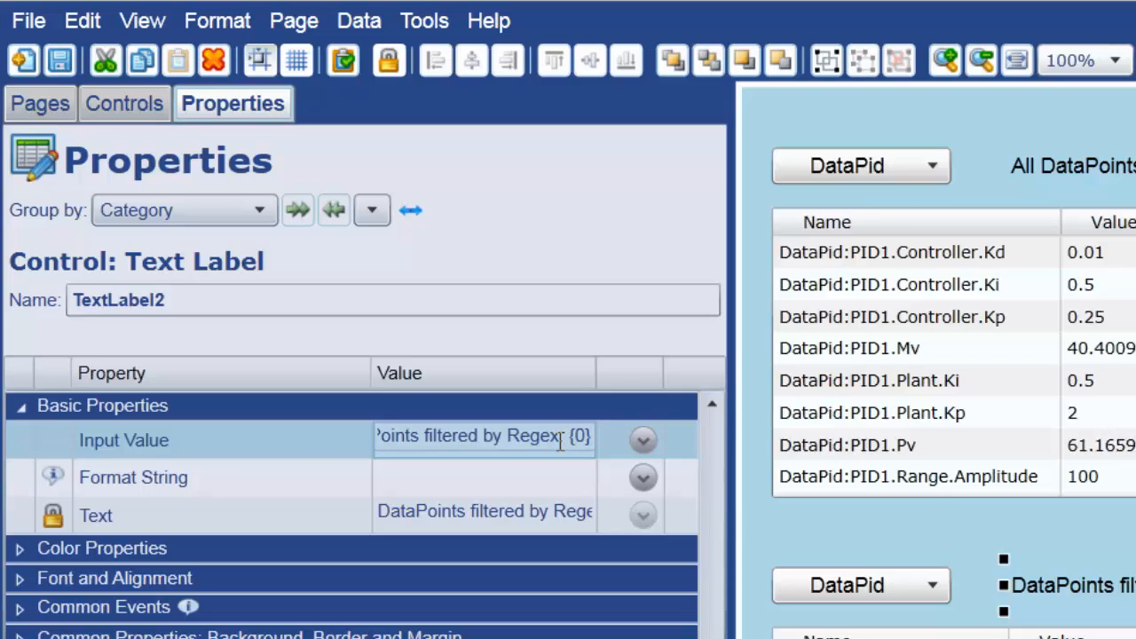
key(Return)
- Copy the label's Input Value text into its Format String and clear the Input Value
key(ctrl+c)
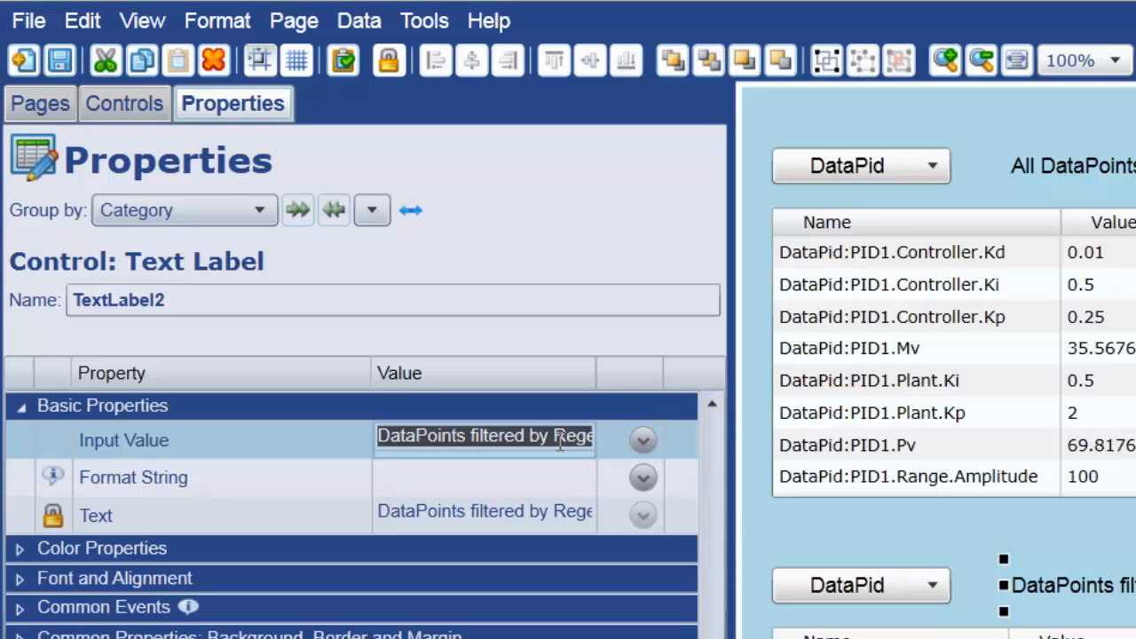
click(529, 469)
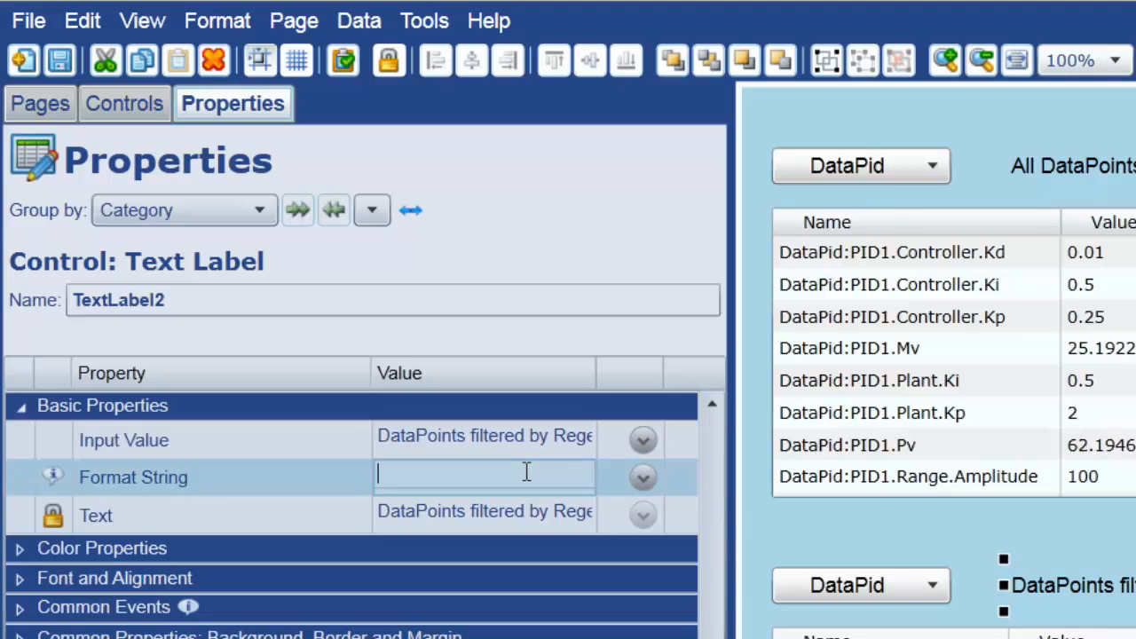
key(ctrl+v)
click(512, 440)
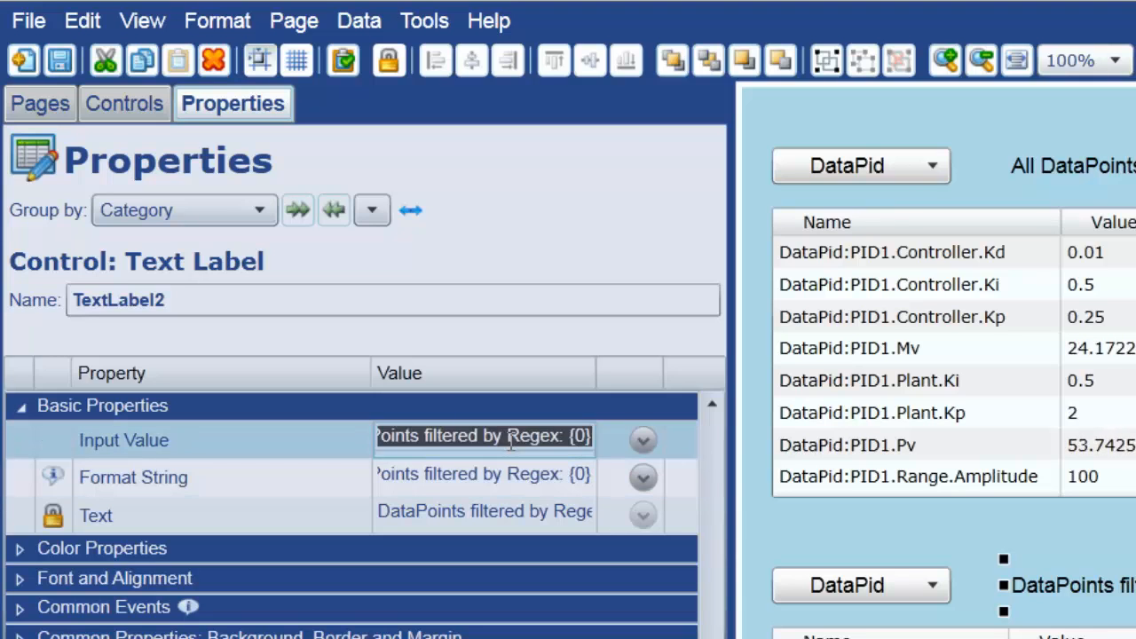
key(Delete)
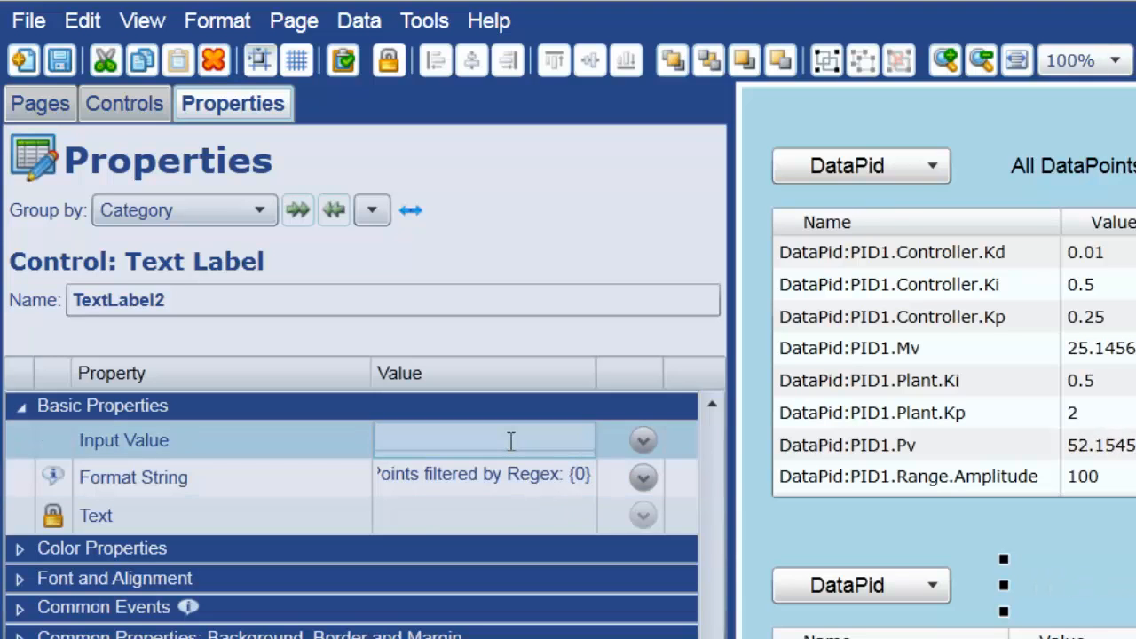
- Bind the label's Input Value to ComboBox2@SelectedValue with a Simple binding and close the binding editor
click(645, 440)
click(204, 481)
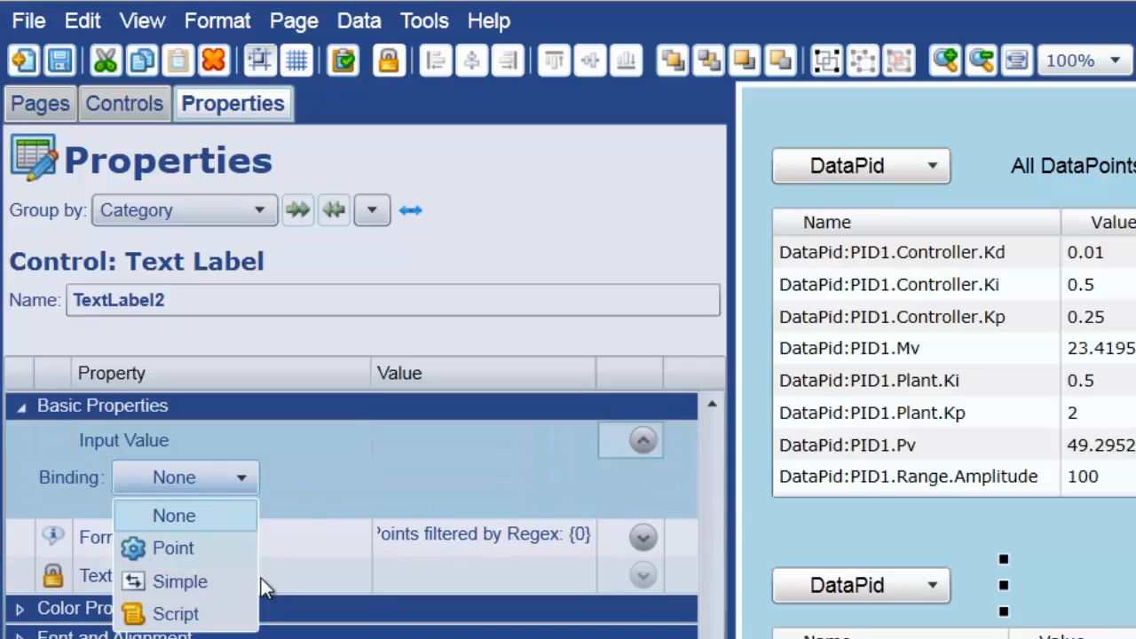
click(211, 588)
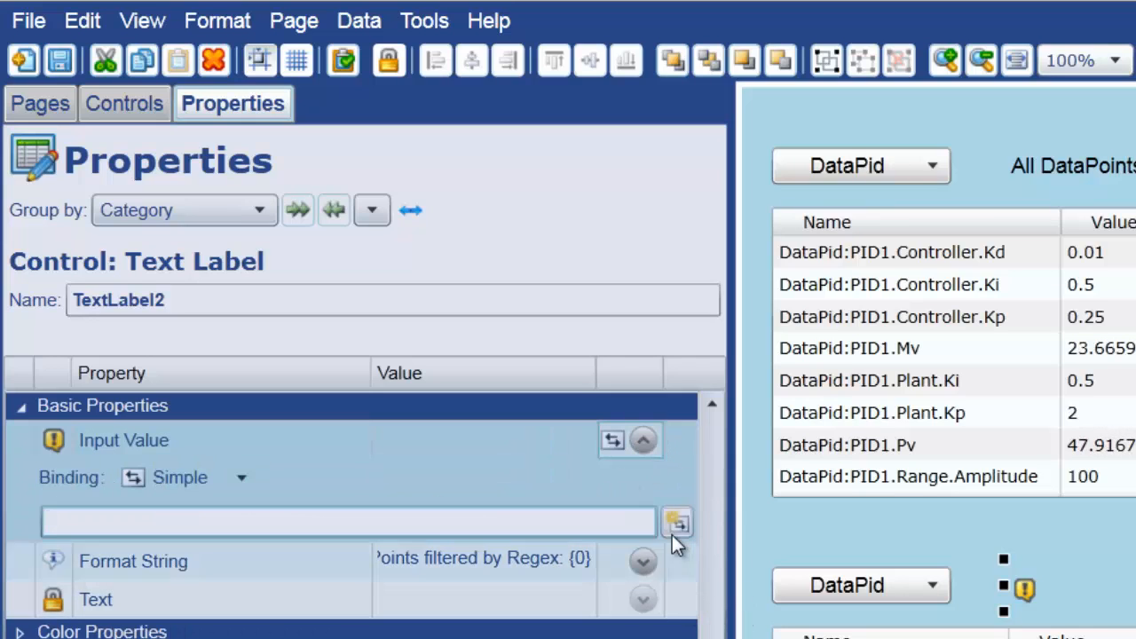
click(674, 531)
click(811, 601)
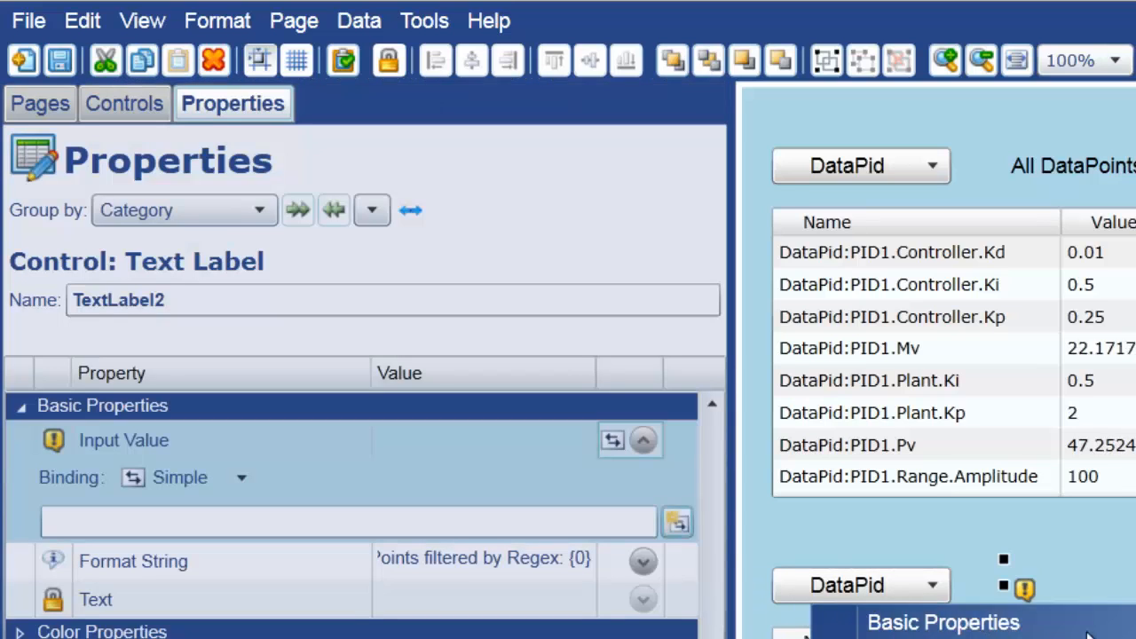
click(927, 636)
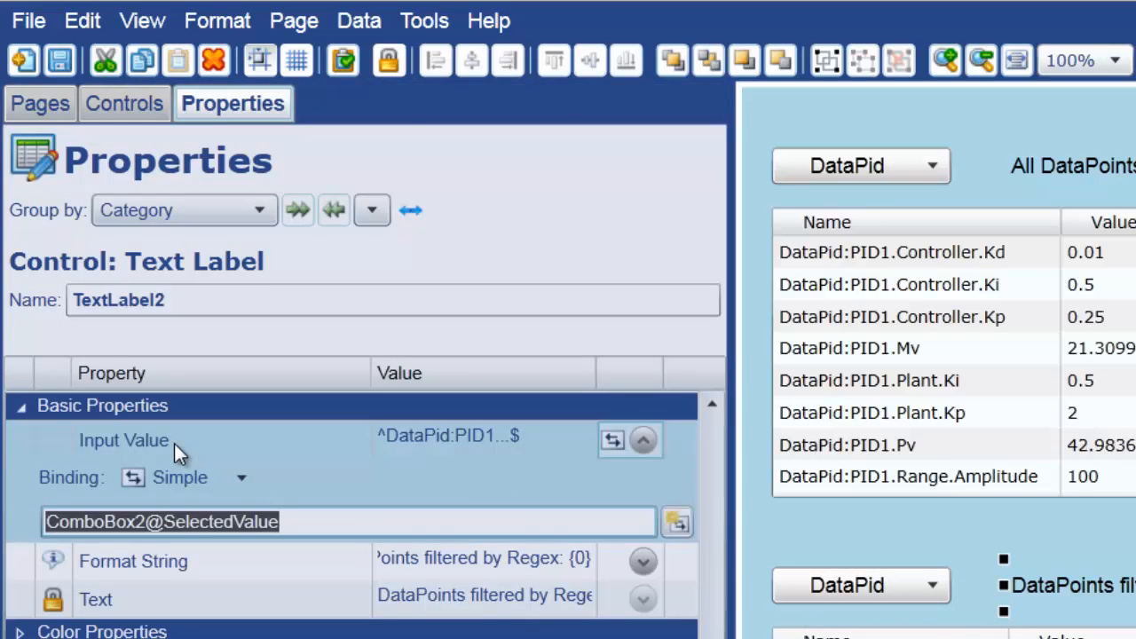
click(656, 444)
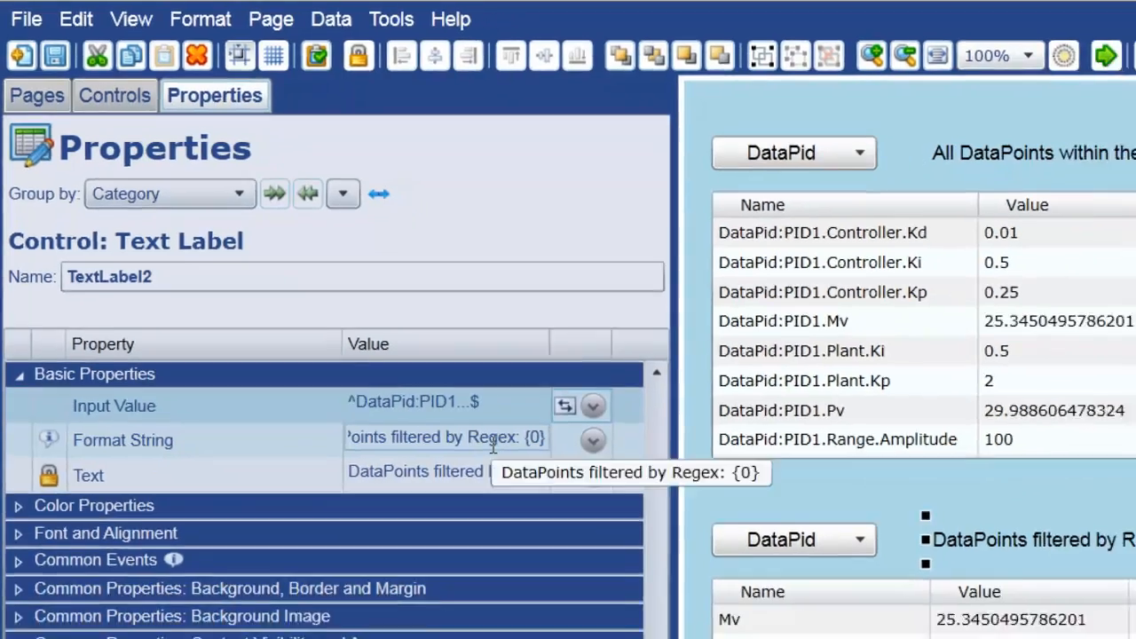
- Prefix the second table label's Format String with "Name and Value columns only." and widen the label to fit the caption on one line
click(537, 479)
key(Home)
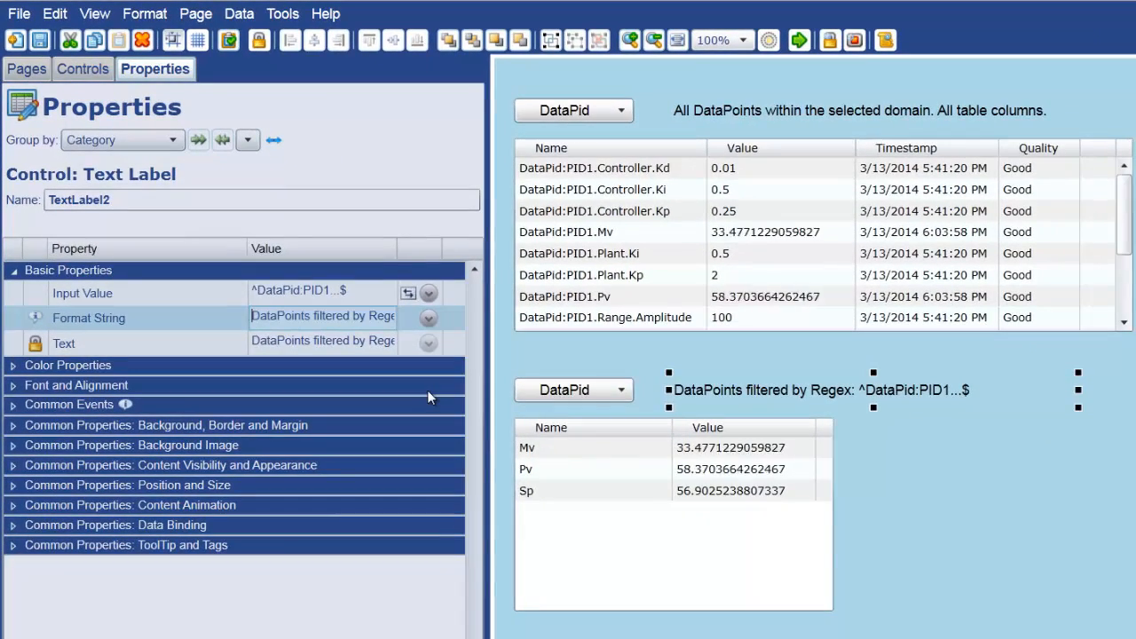
key(End)
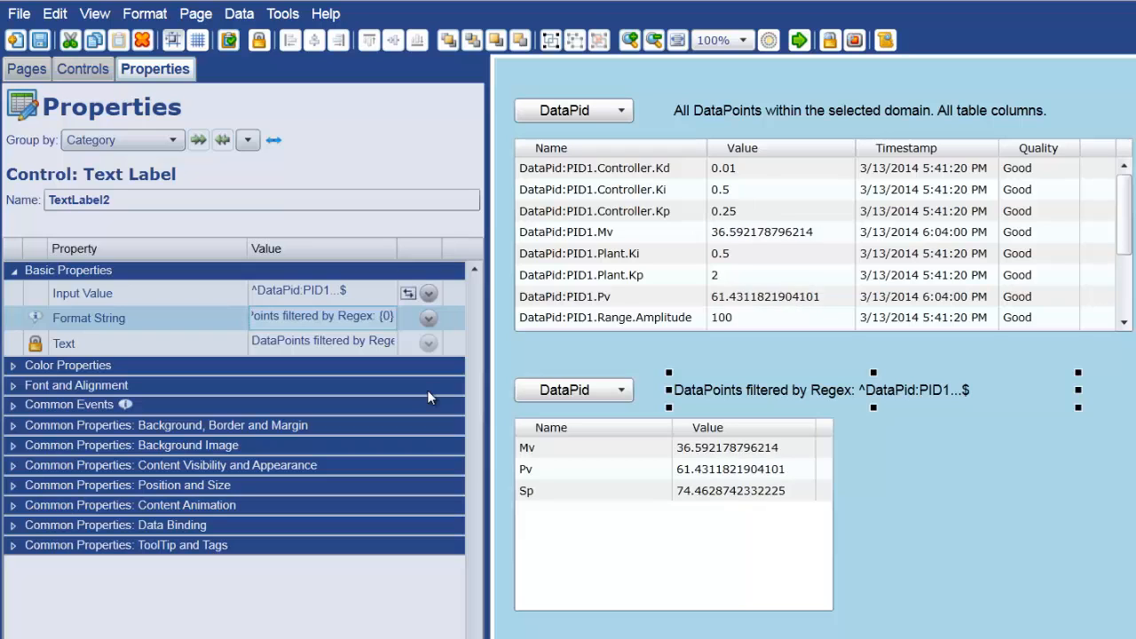
key(shift+Left)
key(shift+Left)
key(shift+Left)
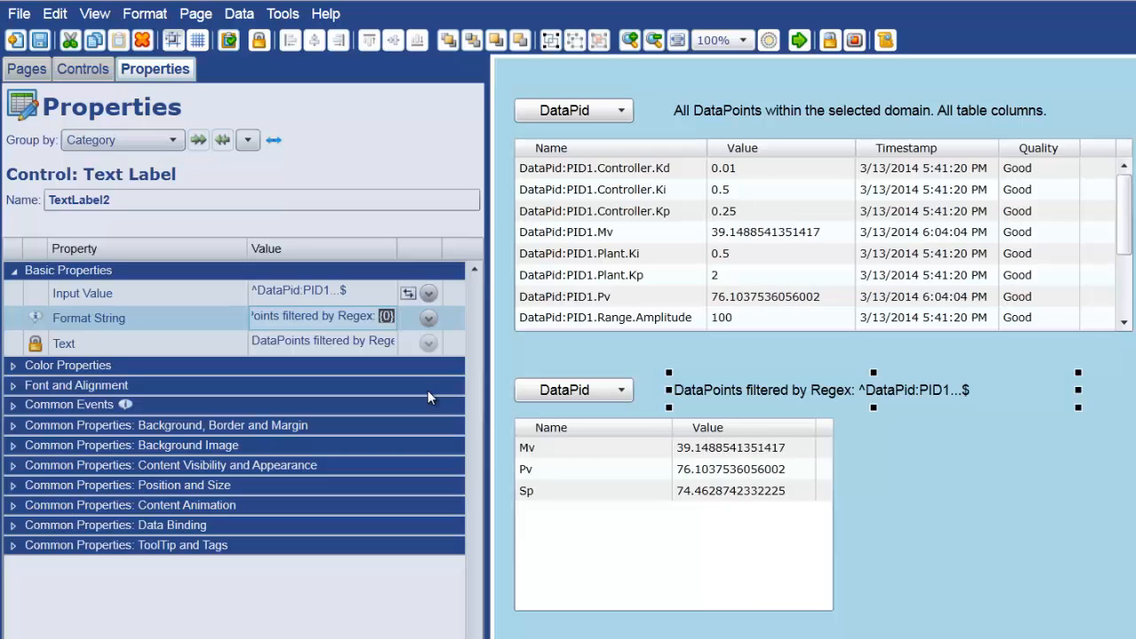
key(Home)
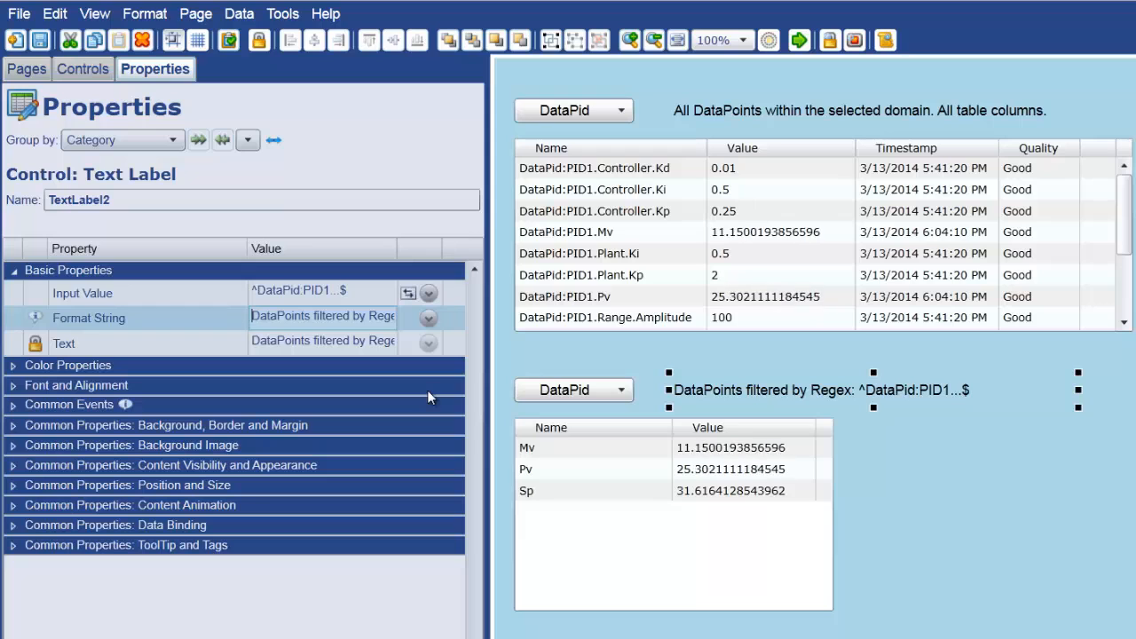
text(Name and Value columns)
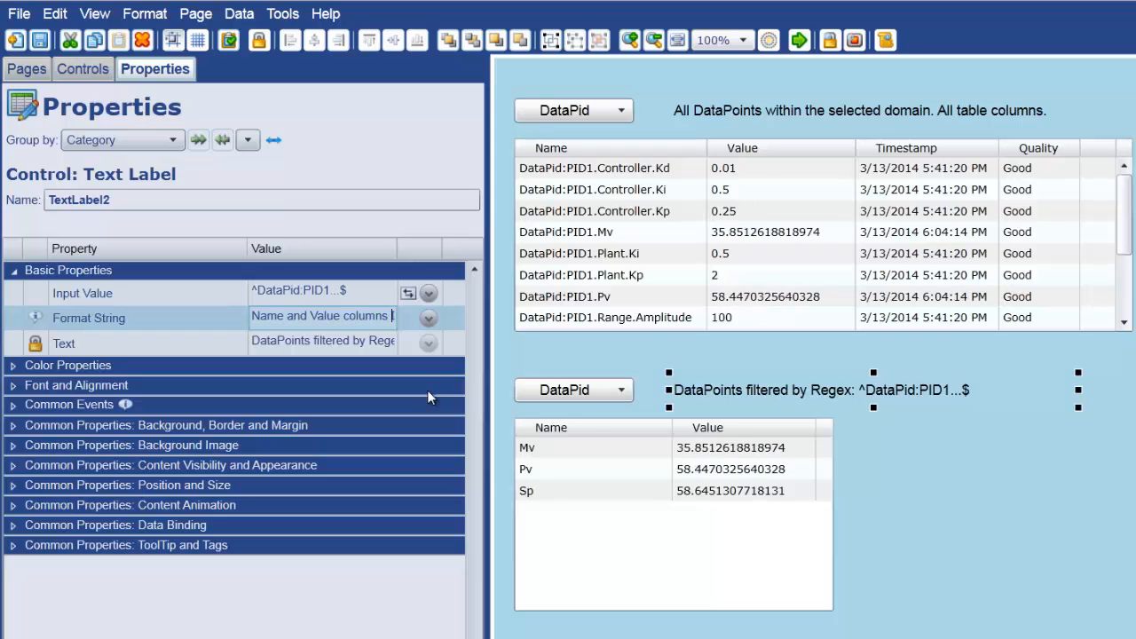
text( only.)
key(Tab)
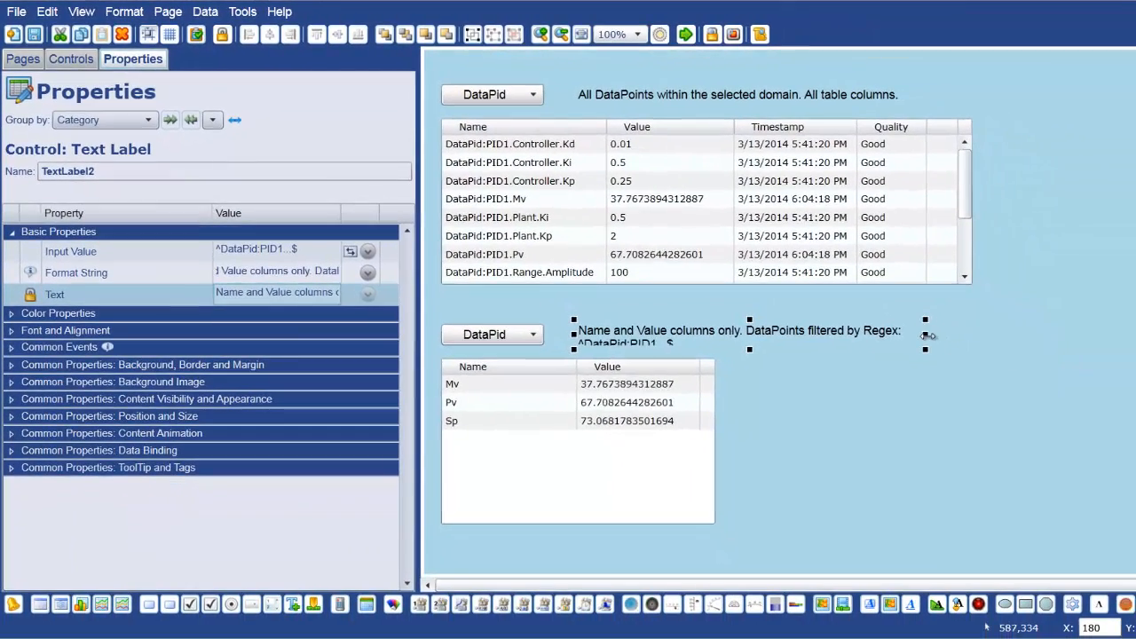
drag(928, 335, 1067, 339)
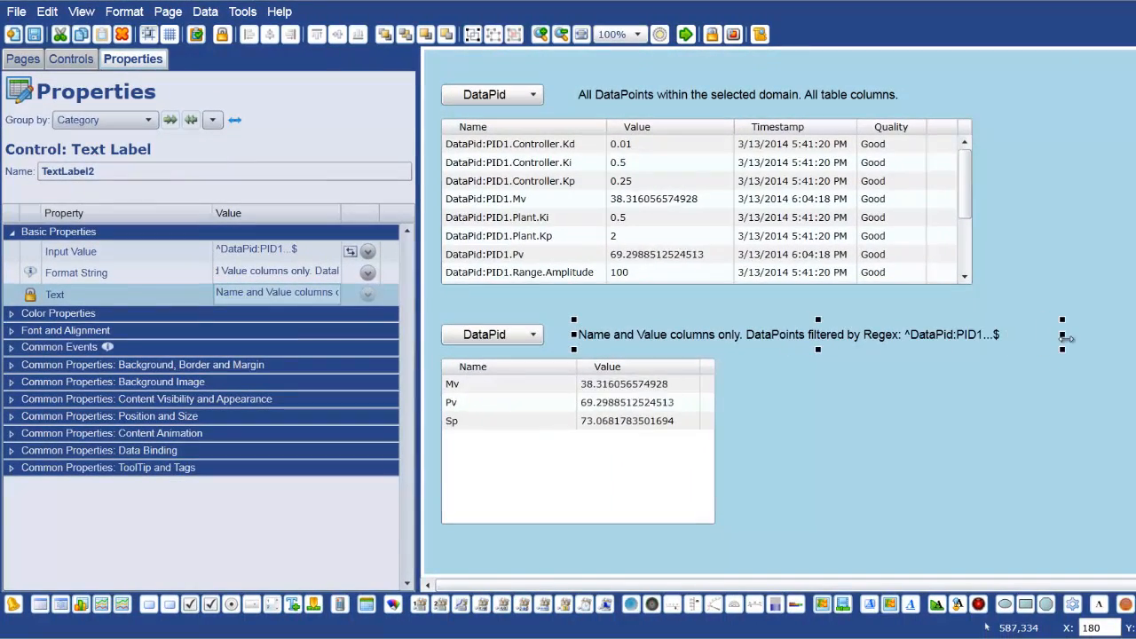
click(931, 433)
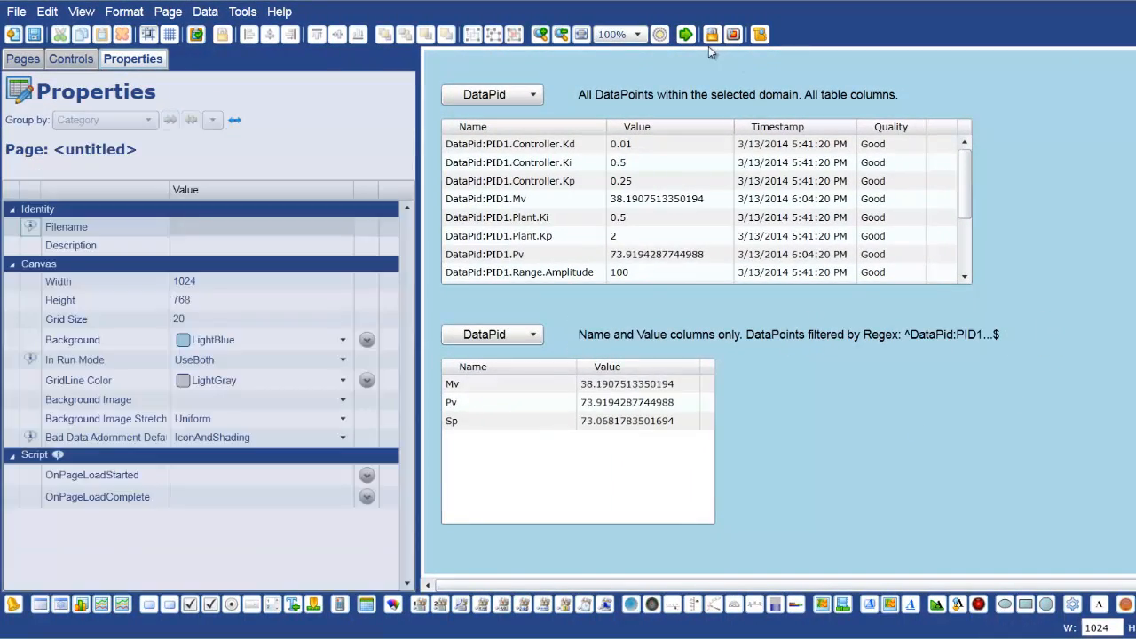
- Run the page and test the second ComboBox by switching it to DataSim and back to DataPid, checking its table and label
click(685, 34)
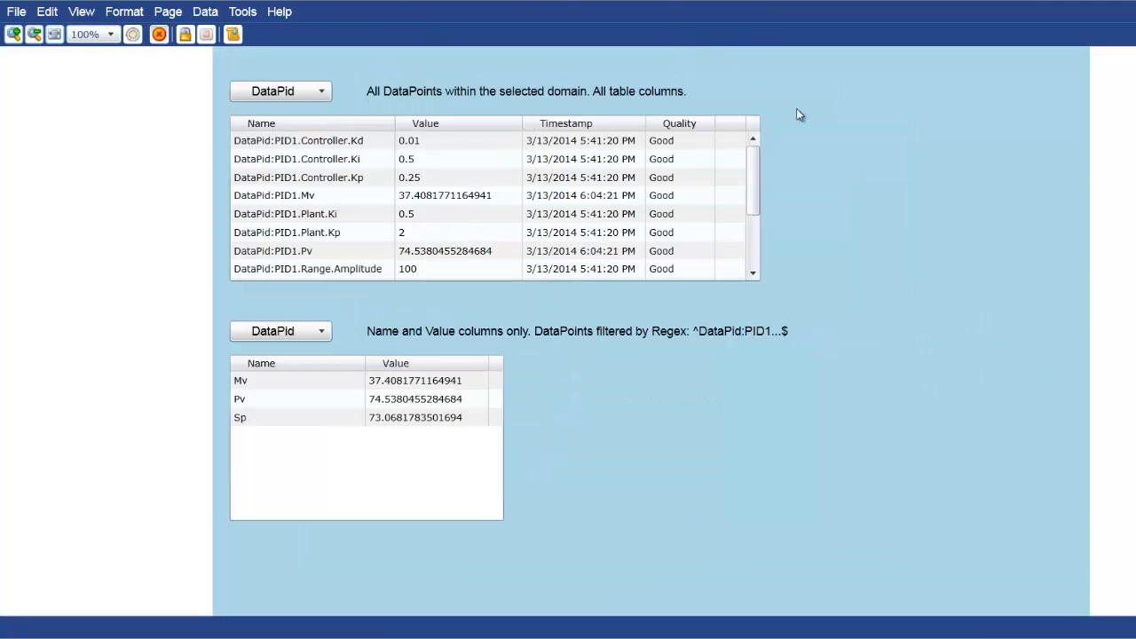
click(328, 331)
click(291, 374)
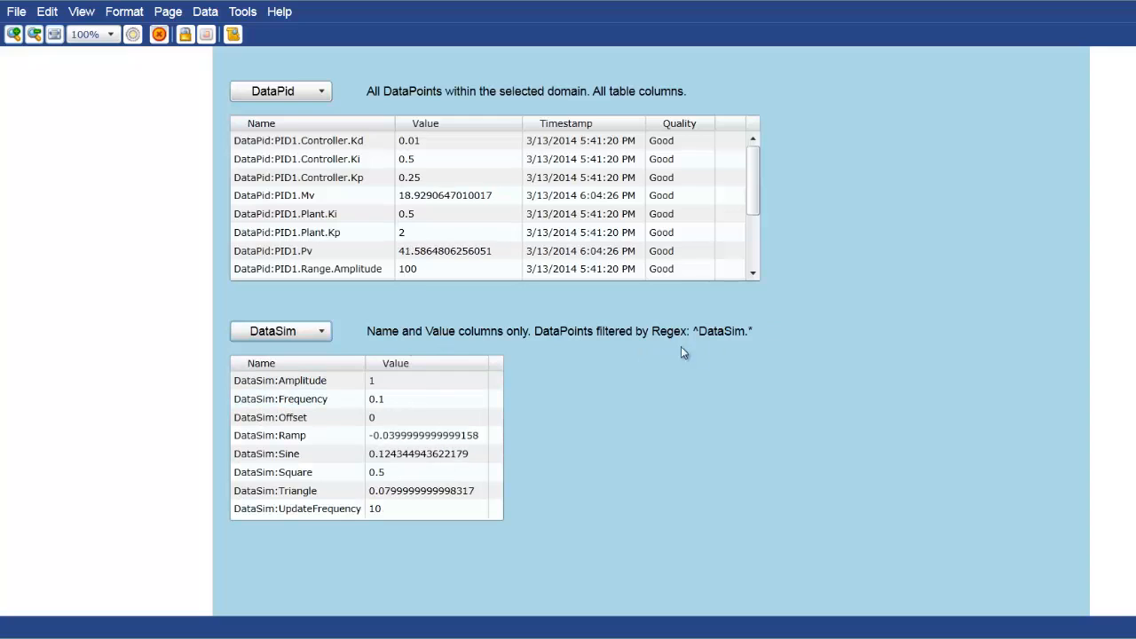
click(300, 333)
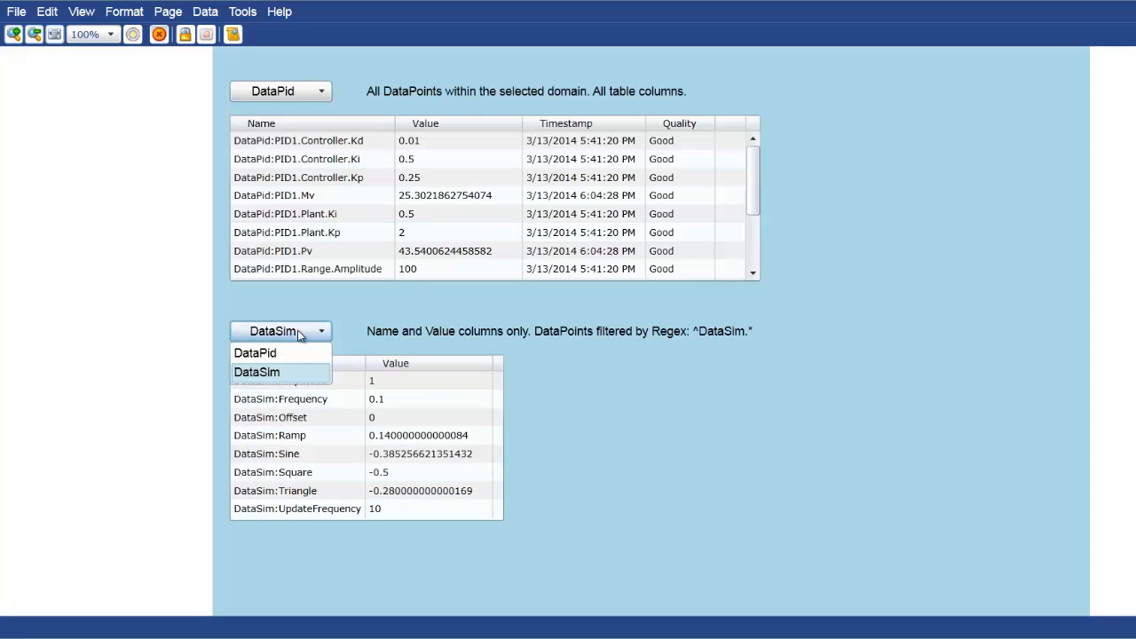
click(293, 352)
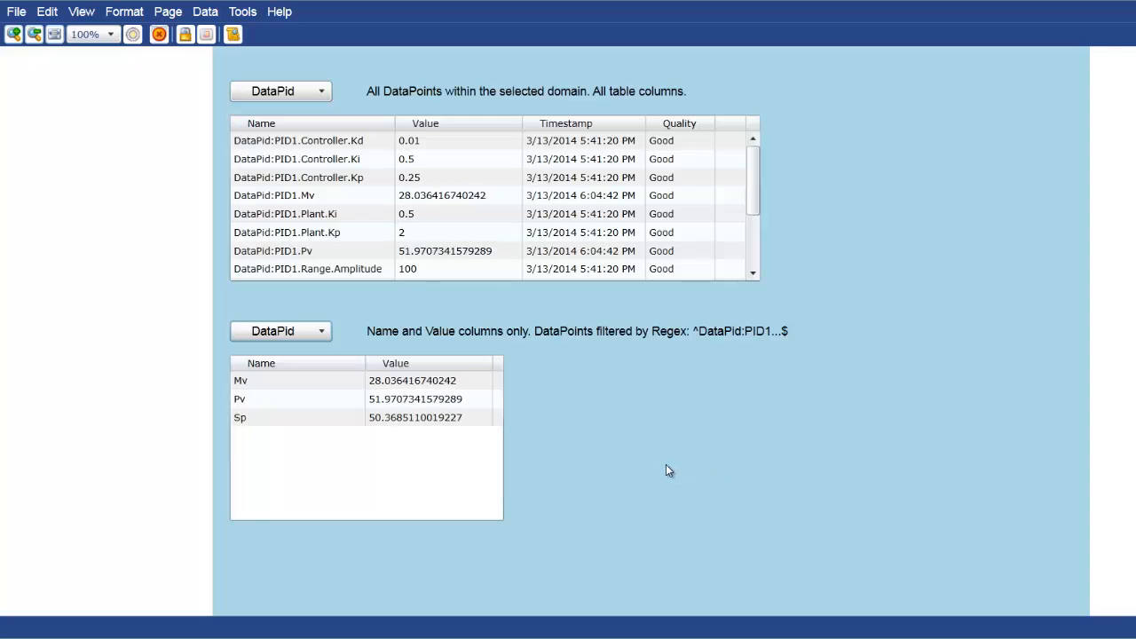
click(307, 333)
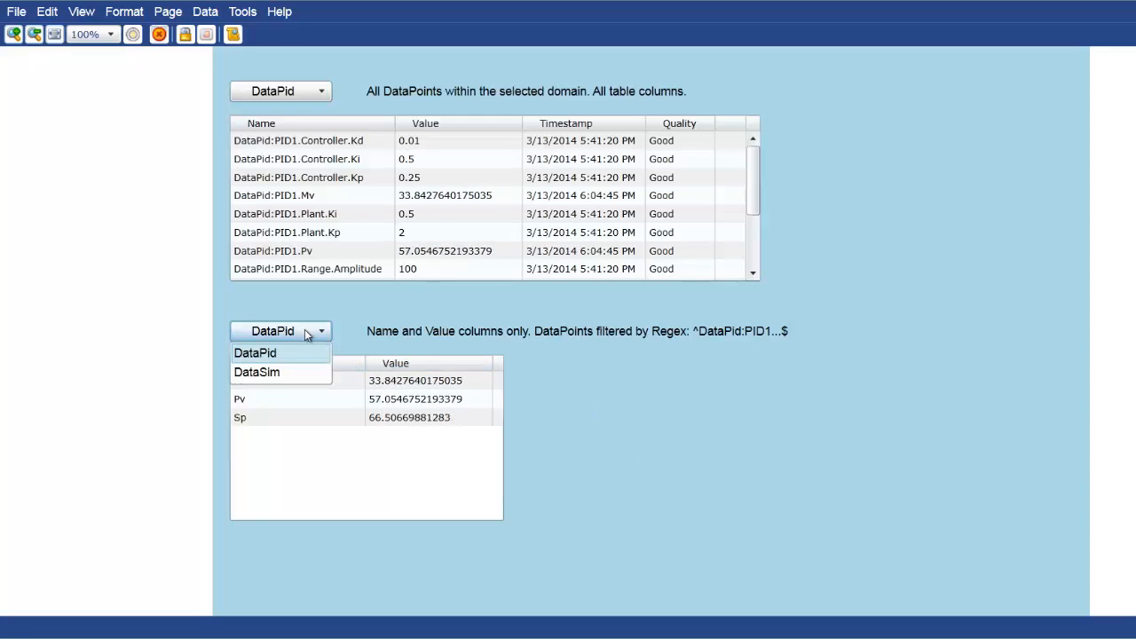
click(832, 388)
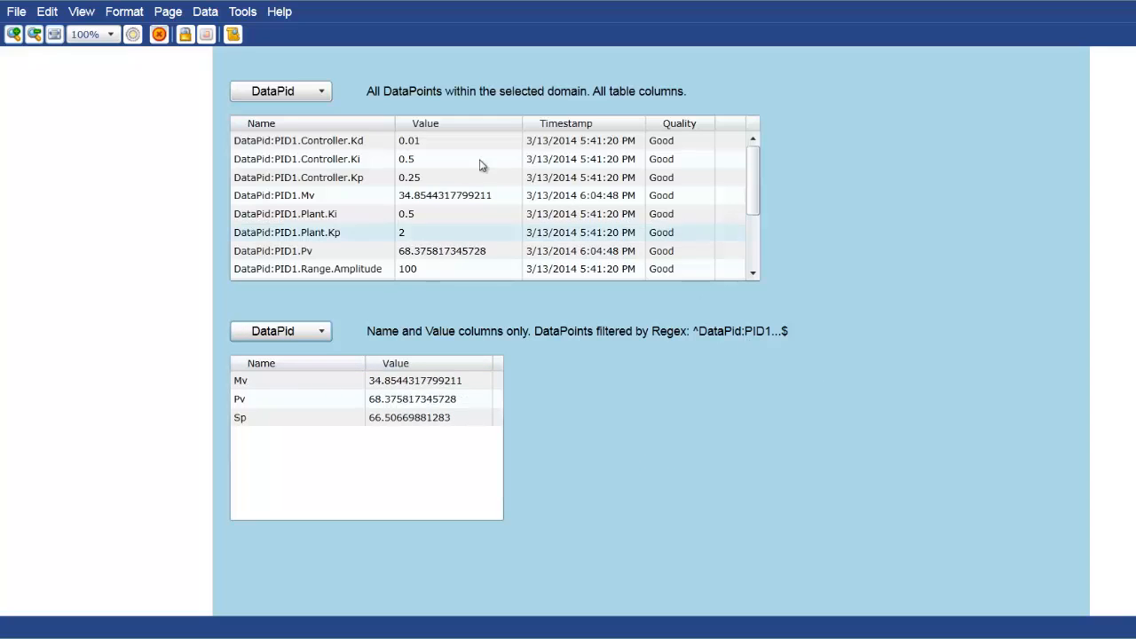